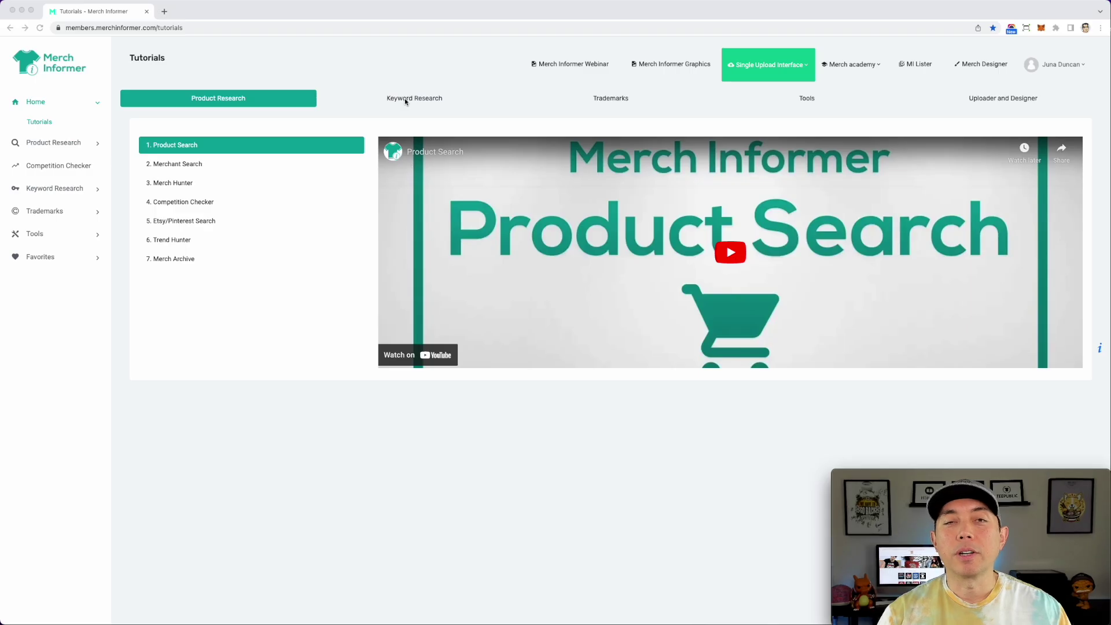
- Browse the tutorial categories Keyword Research, Trademarks and Tools, and return to the Product Research tutorials
{"action": "left_click", "coordinate": [407, 100]}
{"action": "left_click", "coordinate": [428, 102]}
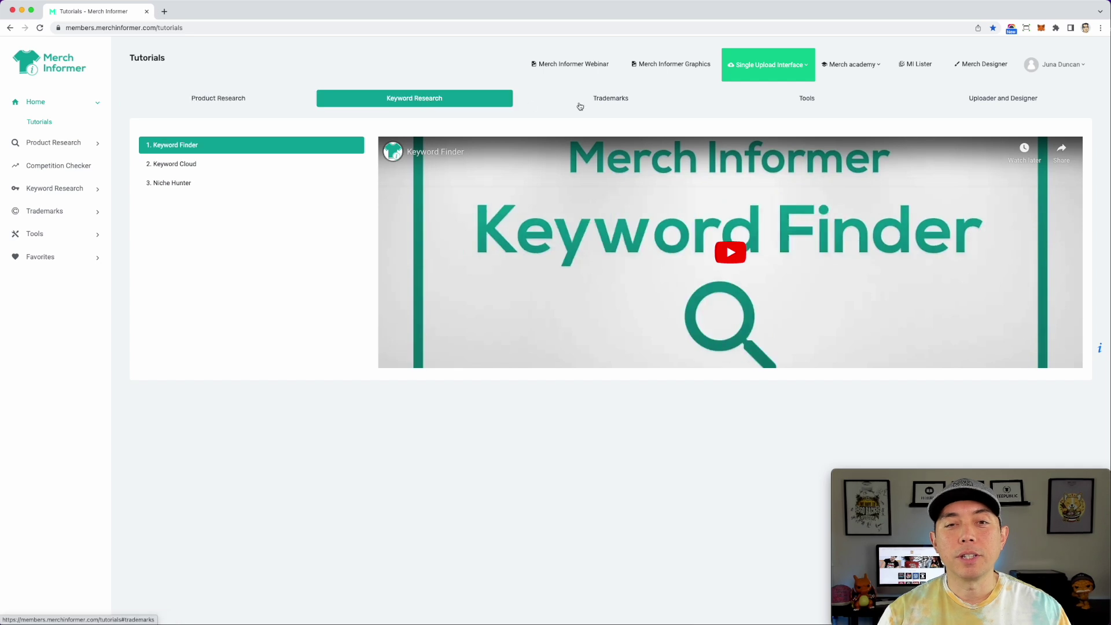
{"action": "left_click", "coordinate": [611, 98]}
{"action": "left_click", "coordinate": [807, 98]}
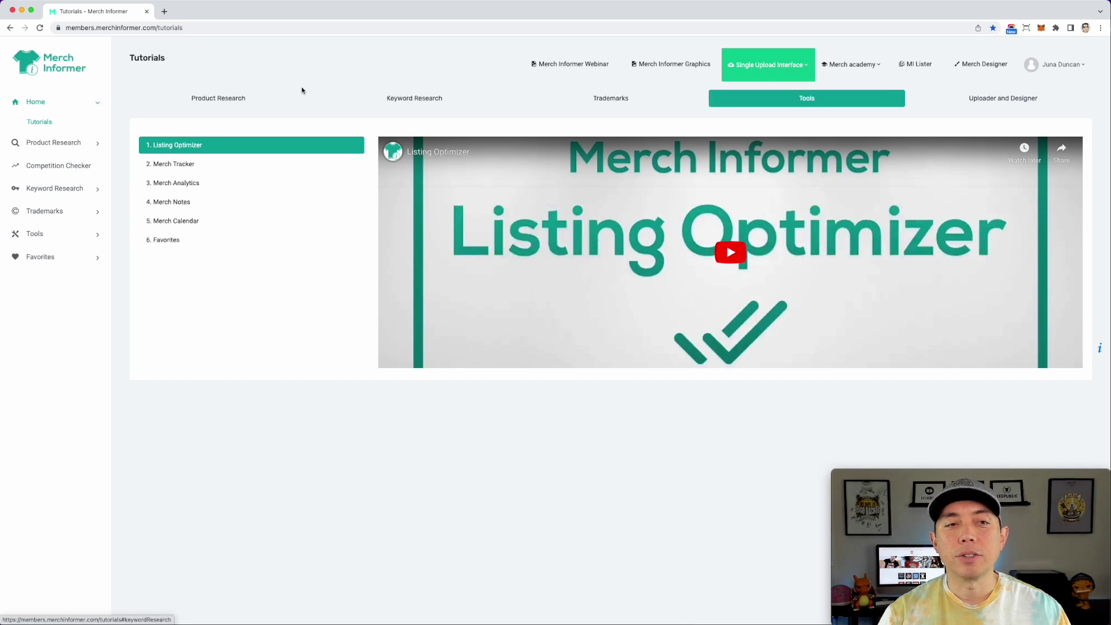
{"action": "left_click", "coordinate": [216, 100]}
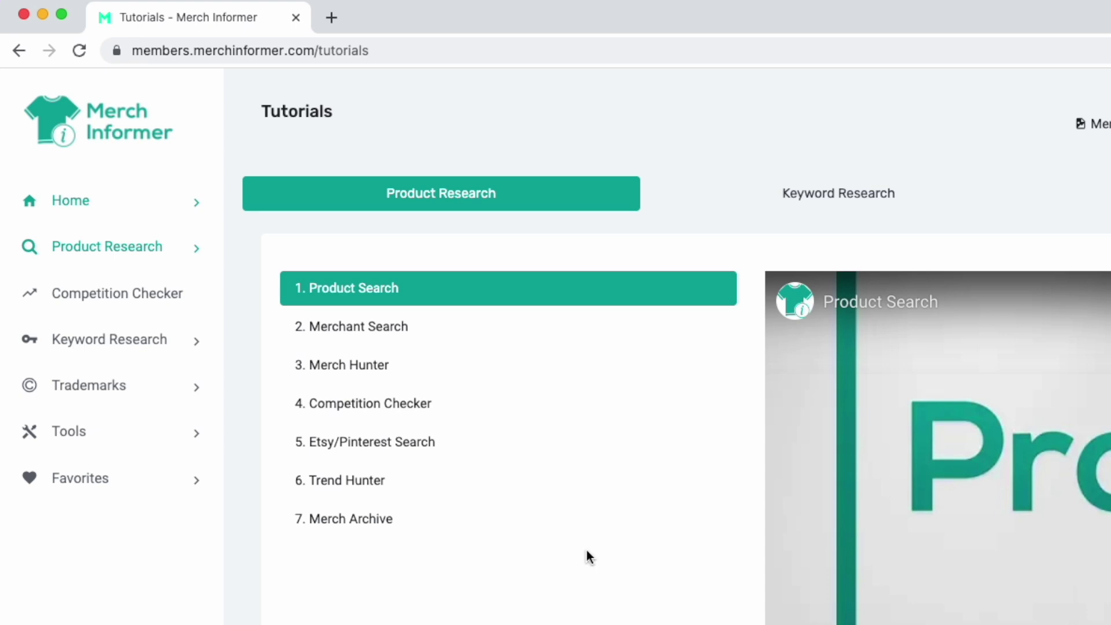
- Open the Products Search tool and search the US marketplace's Merch By Amazon Shirts category for the suggested keyword "mardi gras shirt"
{"action": "left_click", "coordinate": [125, 253]}
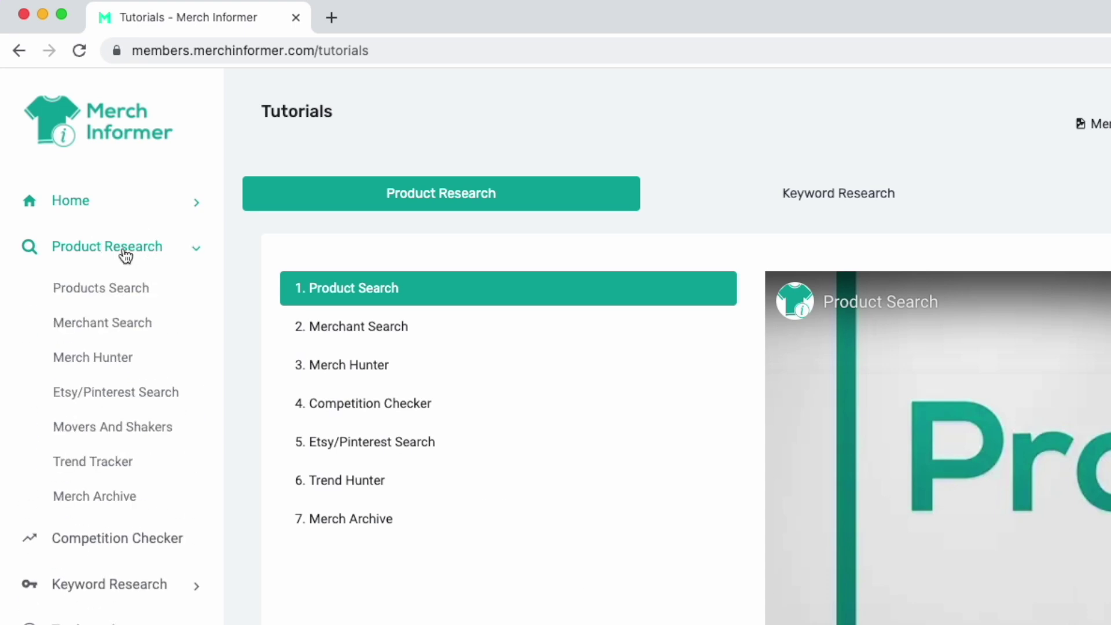
{"action": "left_click", "coordinate": [115, 293]}
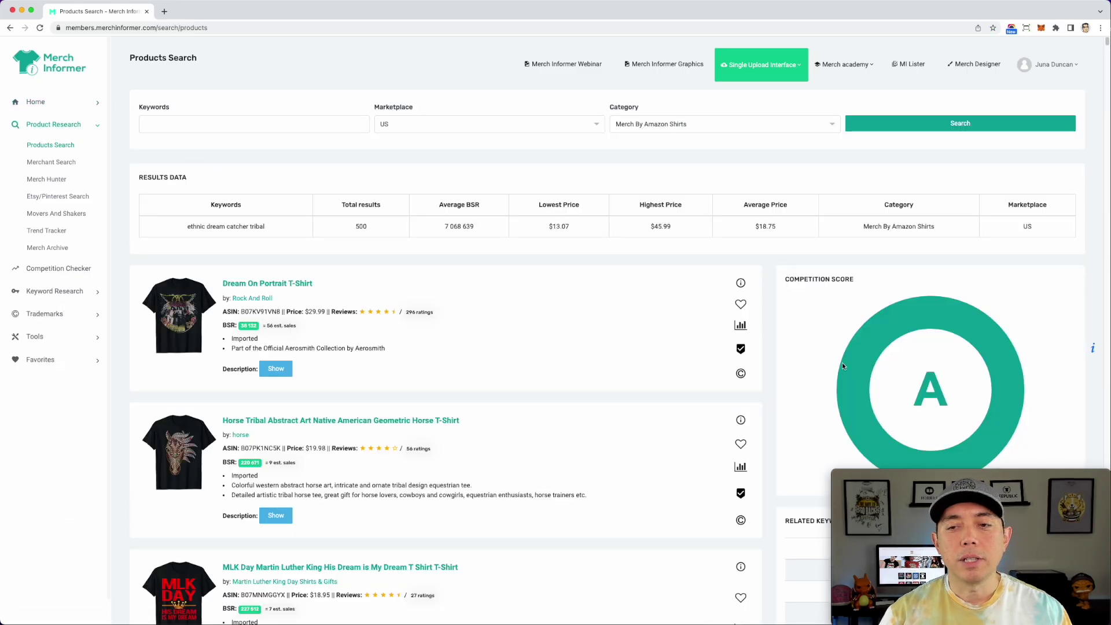
{"action": "left_click", "coordinate": [171, 122]}
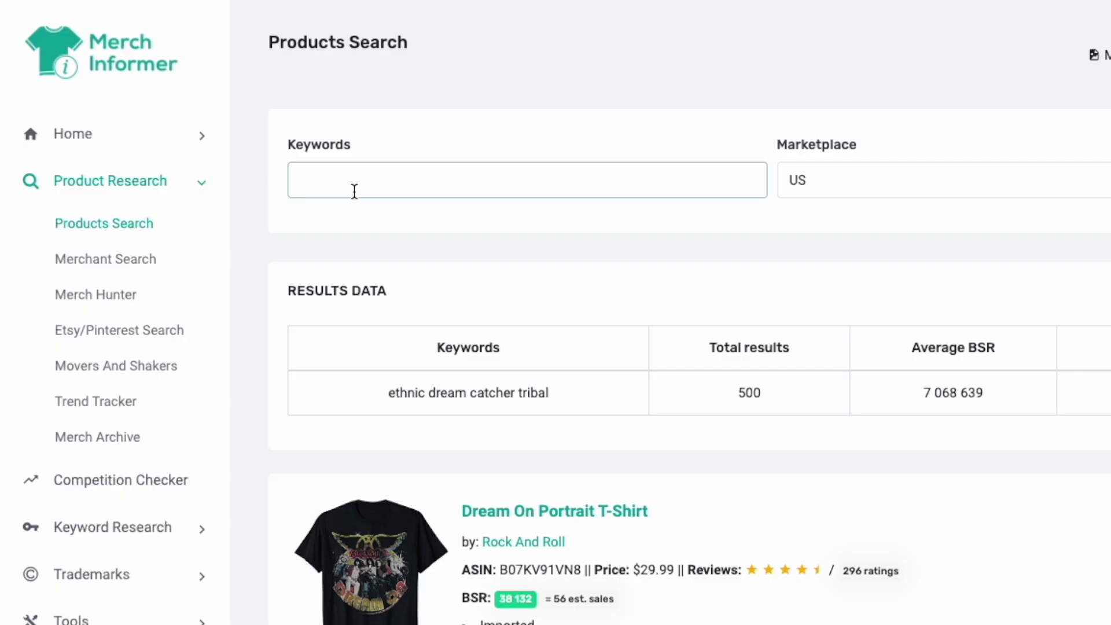
{"action": "type", "text": "MA"}
{"action": "key", "text": "BackSpace"}
{"action": "key", "text": "BackSpace"}
{"action": "type", "text": "mard"}
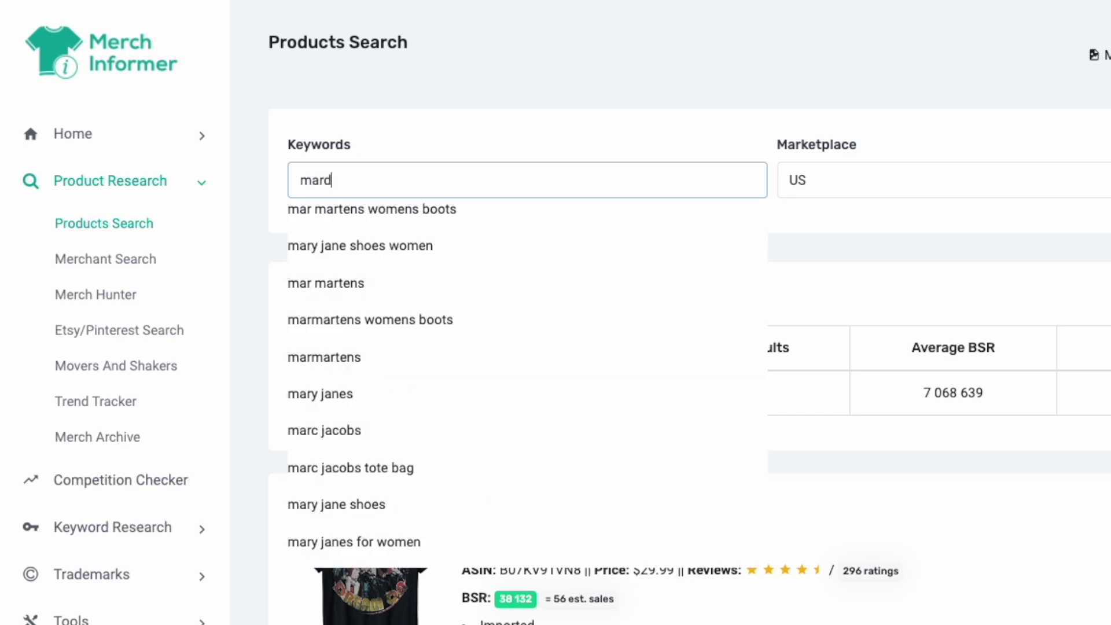
{"action": "type", "text": "i"}
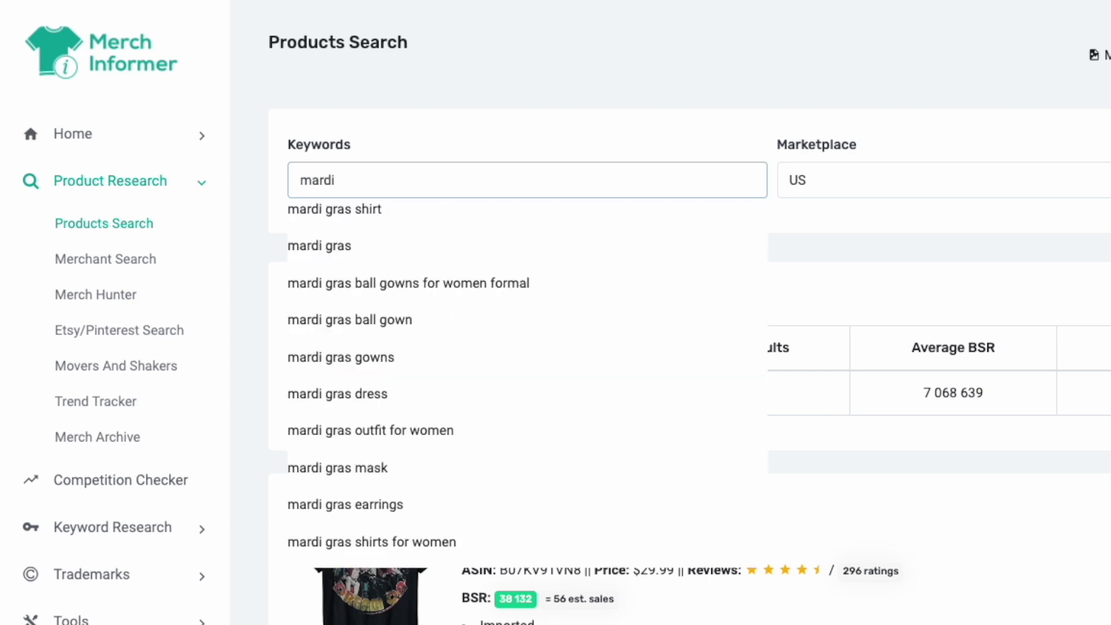
{"action": "left_click", "coordinate": [352, 207]}
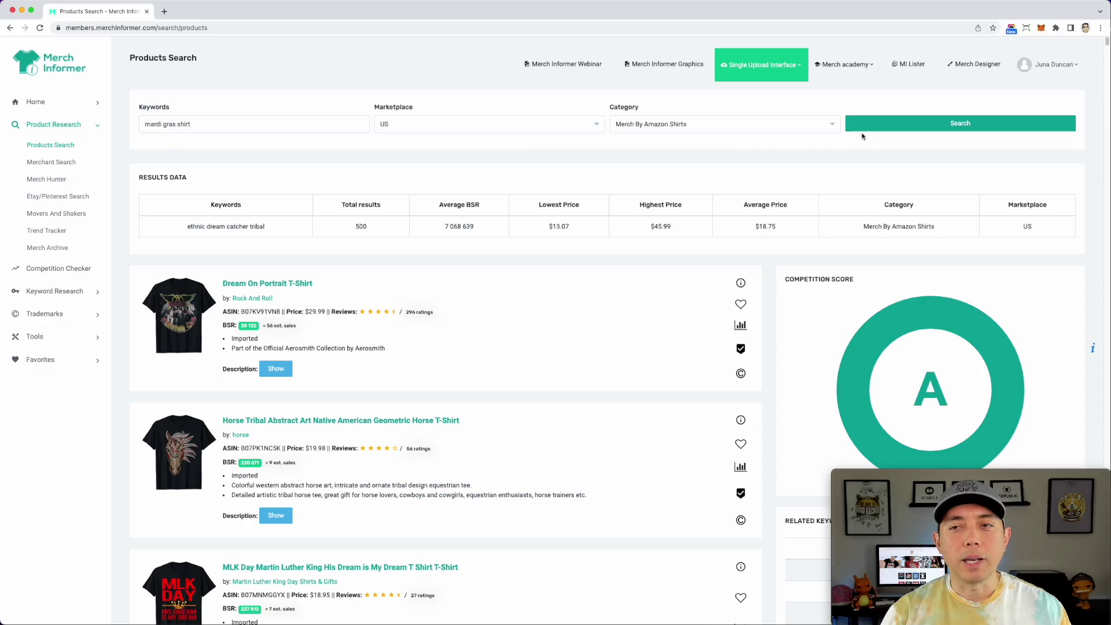
{"action": "left_click", "coordinate": [861, 128]}
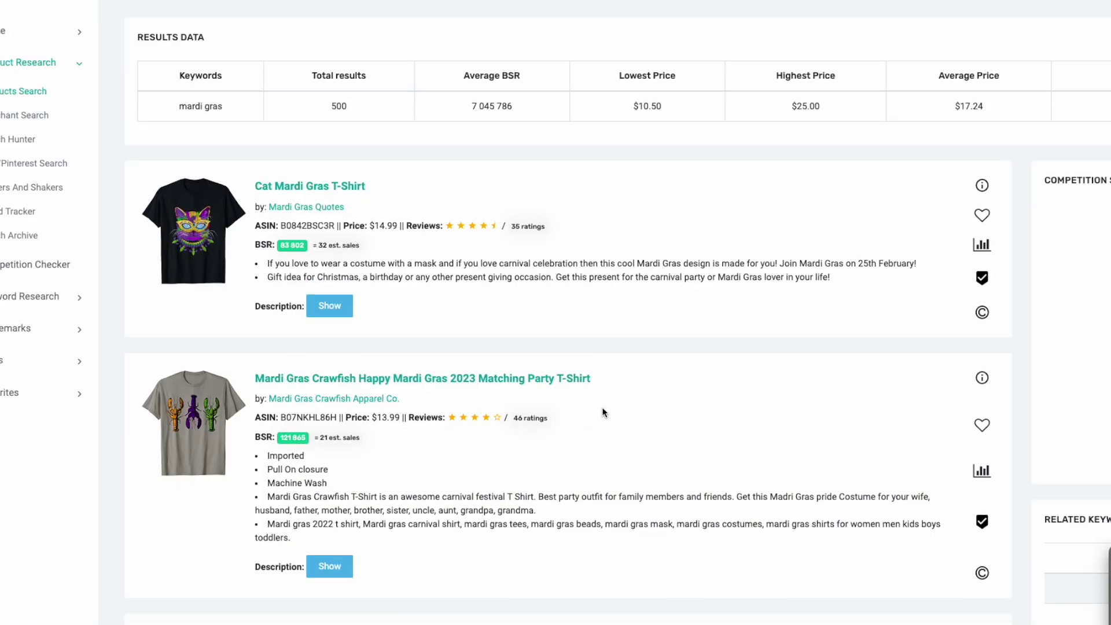
- Examine the Mardi Gras shirt results for recurring design themes, BSR ranks and estimated sales
{"action": "scroll", "coordinate": [603, 412], "scroll_direction": "down", "scroll_amount": 8}
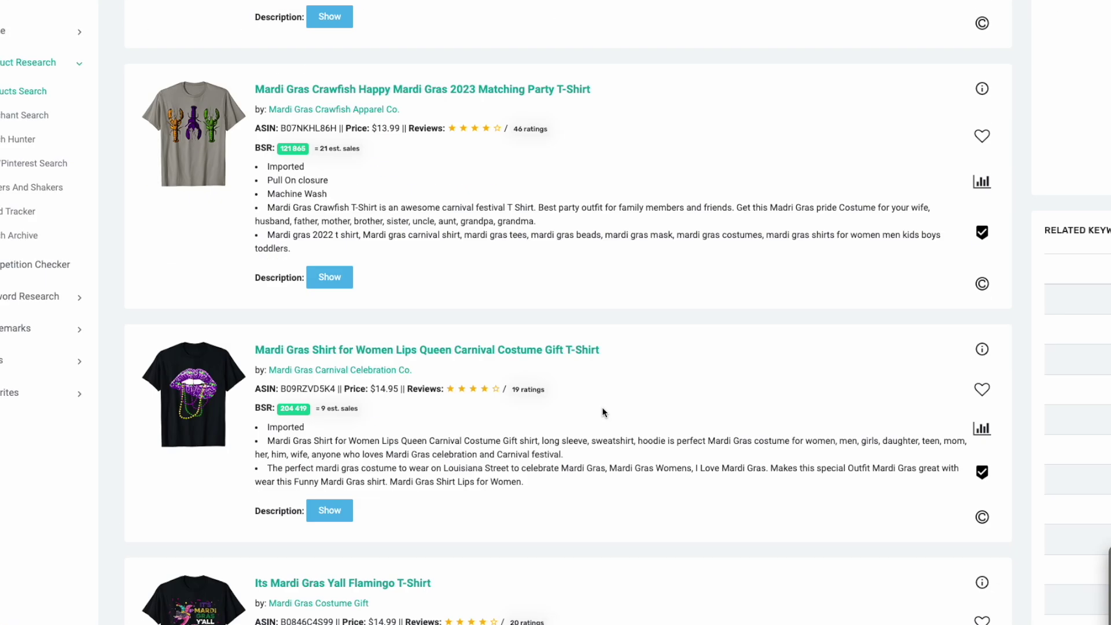
{"action": "scroll", "coordinate": [602, 408], "scroll_direction": "down", "scroll_amount": 11}
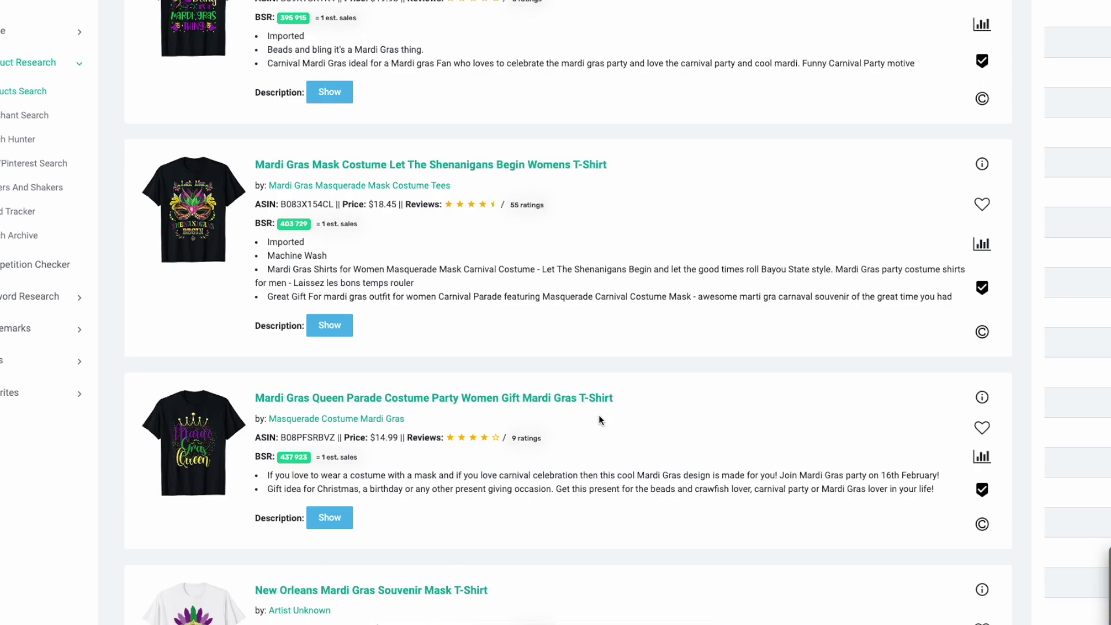
{"action": "scroll", "coordinate": [599, 418], "scroll_direction": "down", "scroll_amount": 8}
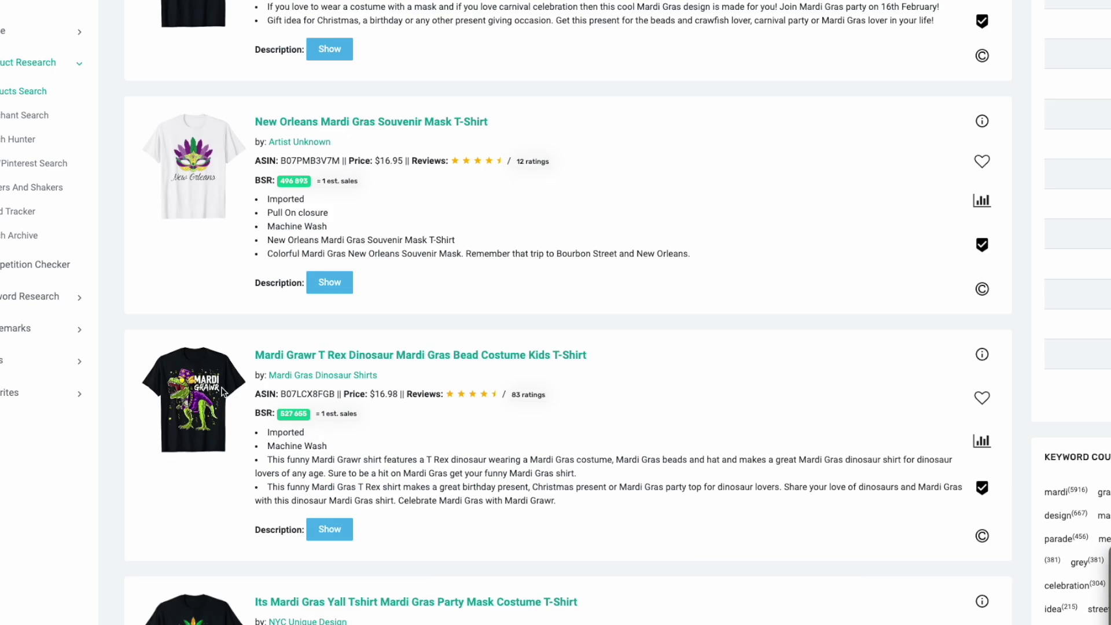
{"action": "scroll", "coordinate": [416, 477], "scroll_direction": "down", "scroll_amount": 18}
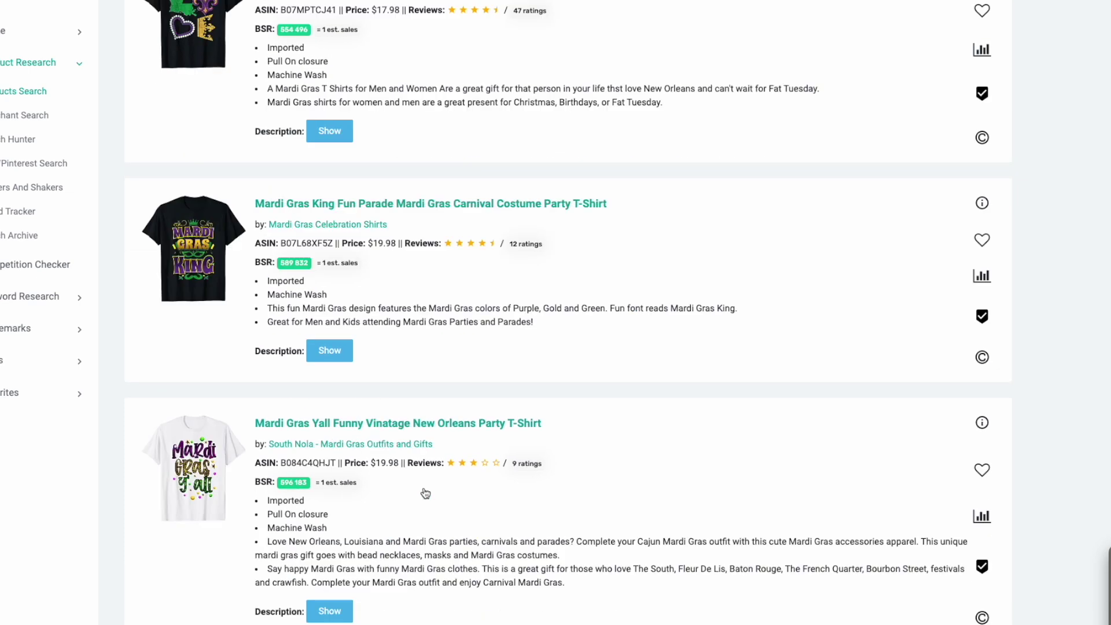
{"action": "scroll", "coordinate": [425, 492], "scroll_direction": "down", "scroll_amount": 2}
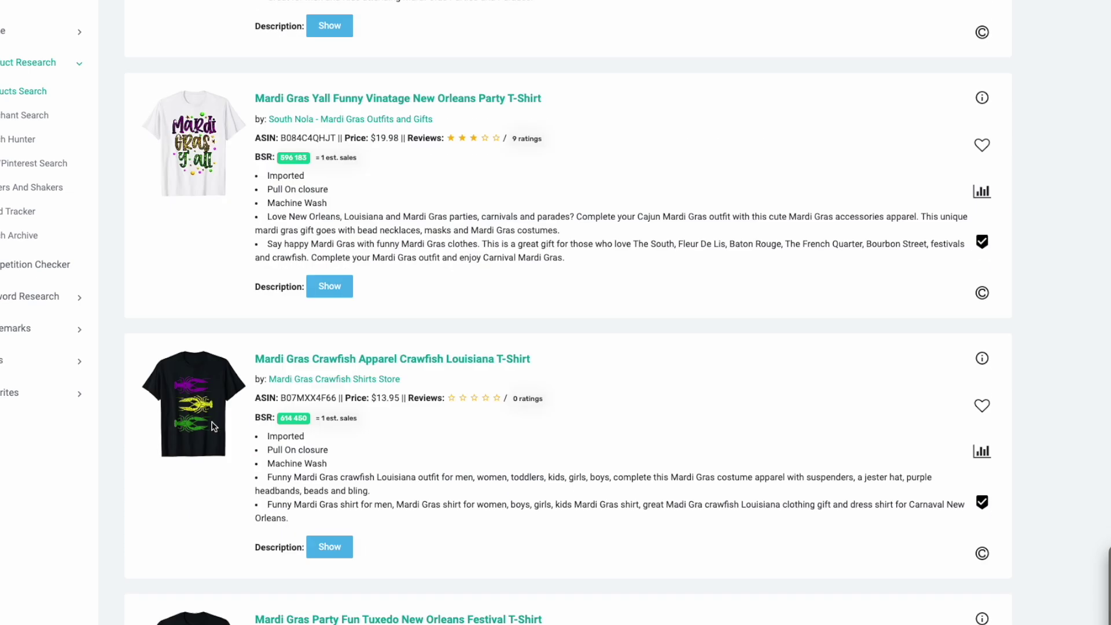
{"action": "scroll", "coordinate": [389, 450], "scroll_direction": "down", "scroll_amount": 4}
{"action": "scroll", "coordinate": [388, 449], "scroll_direction": "down", "scroll_amount": 10}
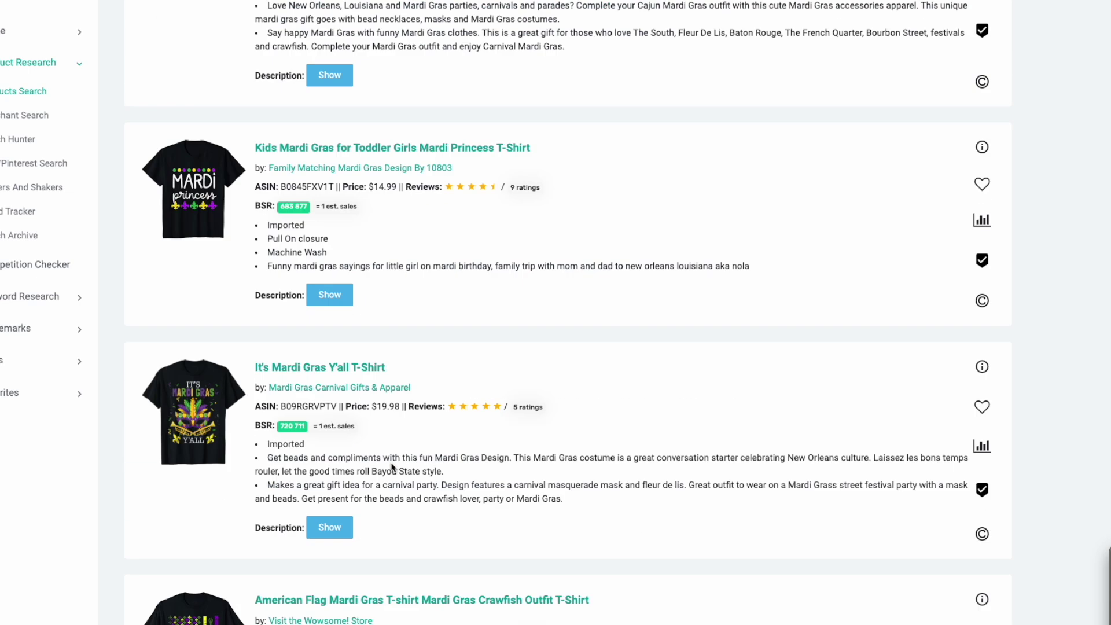
{"action": "scroll", "coordinate": [358, 503], "scroll_direction": "down", "scroll_amount": 4}
{"action": "scroll", "coordinate": [169, 454], "scroll_direction": "down", "scroll_amount": 9}
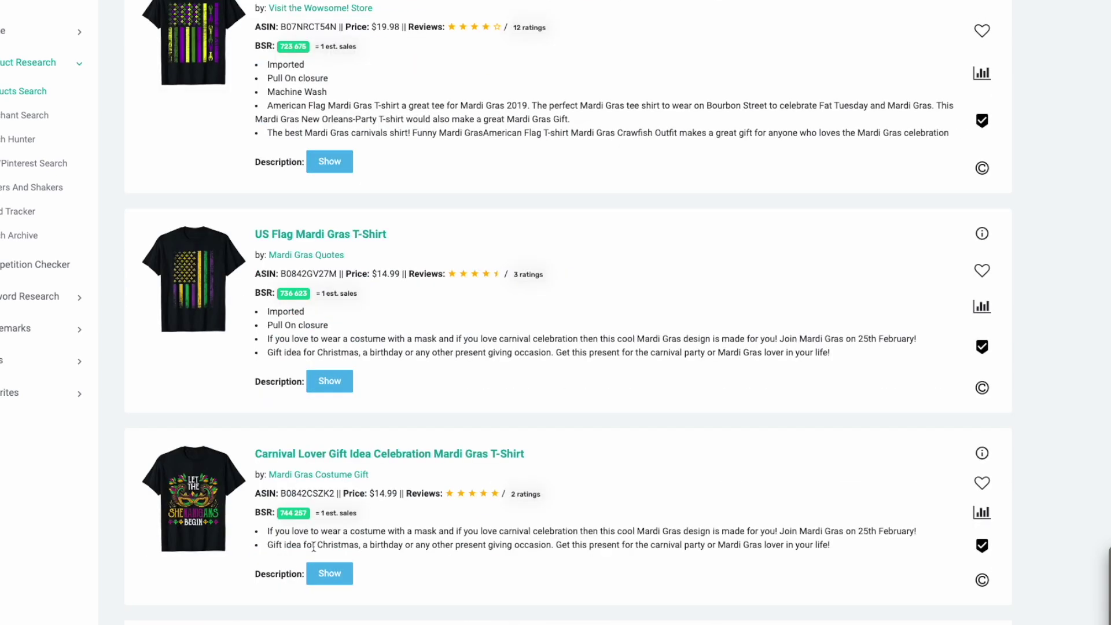
{"action": "scroll", "coordinate": [271, 544], "scroll_direction": "down", "scroll_amount": 5}
{"action": "scroll", "coordinate": [479, 534], "scroll_direction": "up", "scroll_amount": 13}
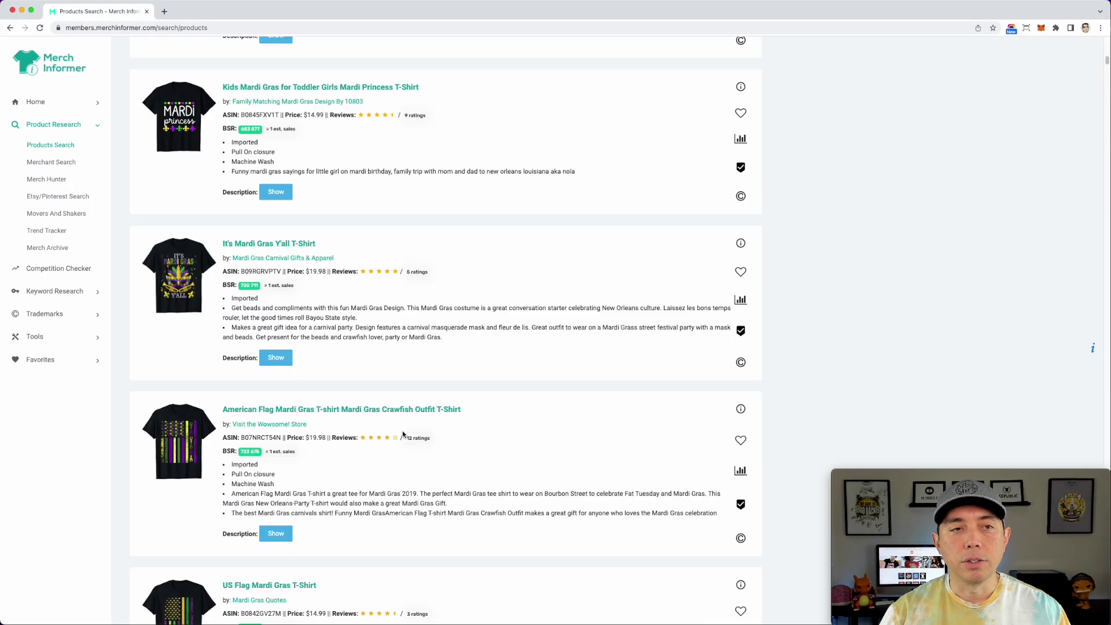
{"action": "scroll", "coordinate": [402, 433], "scroll_direction": "down", "scroll_amount": 15}
{"action": "scroll", "coordinate": [360, 438], "scroll_direction": "up", "scroll_amount": 10}
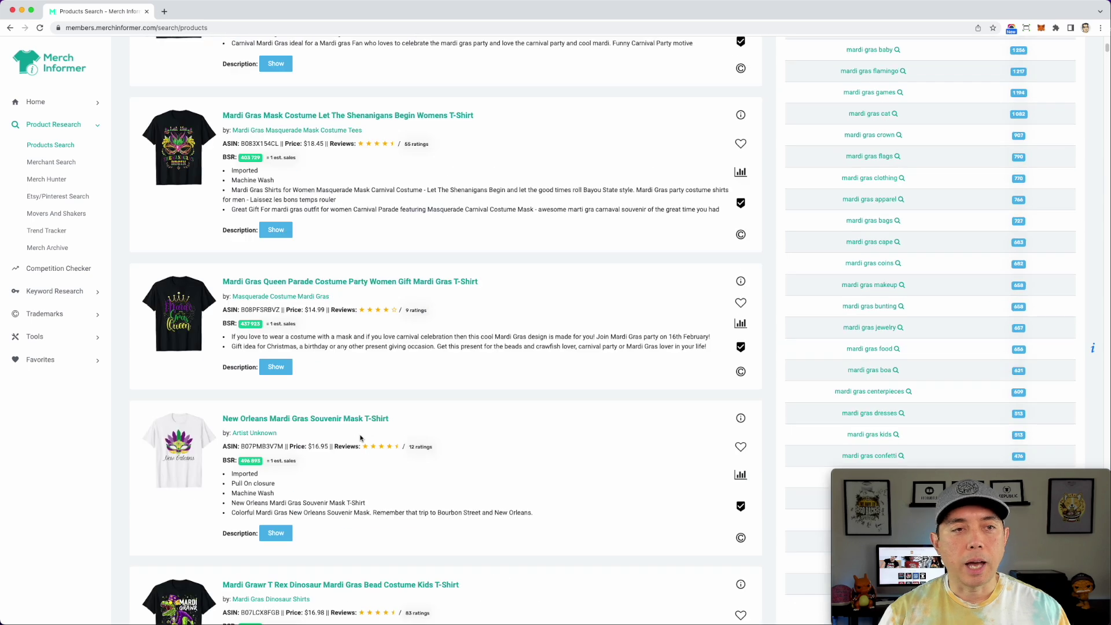
{"action": "scroll", "coordinate": [360, 438], "scroll_direction": "up", "scroll_amount": 15}
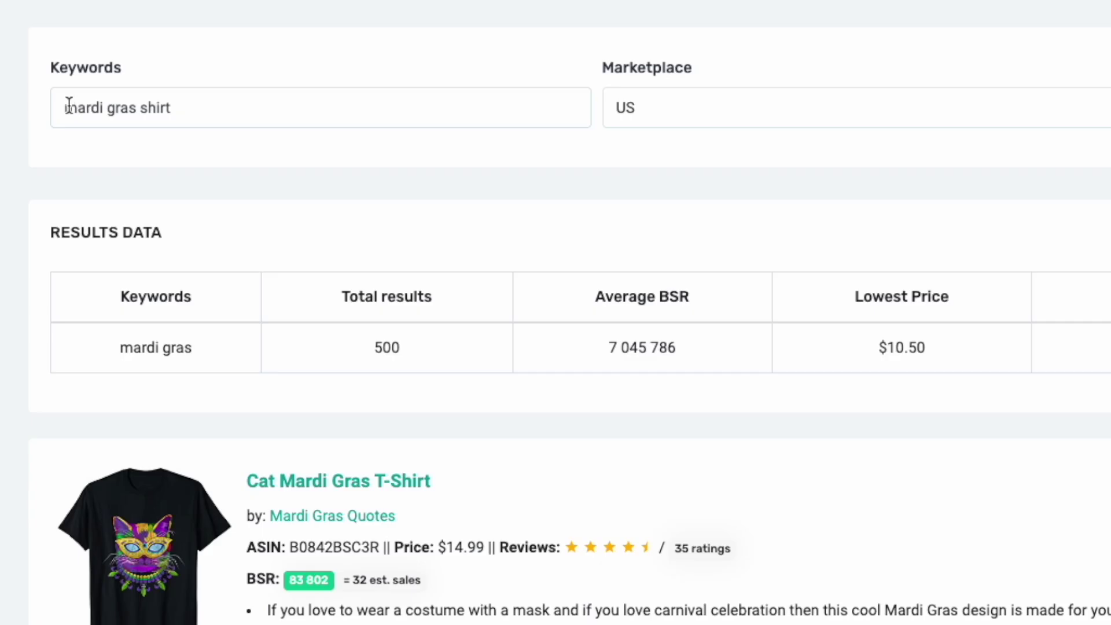
- Narrow the product search to the niche "crayfish mardi gras shirt"
{"action": "left_click", "coordinate": [147, 124]}
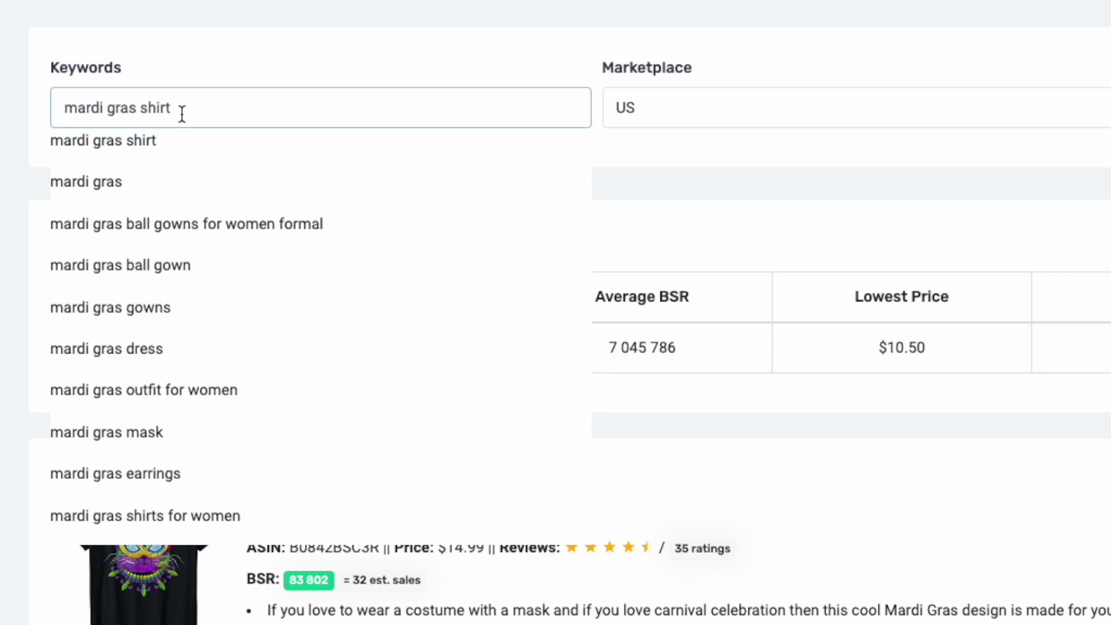
{"action": "type", "text": "crayfis"}
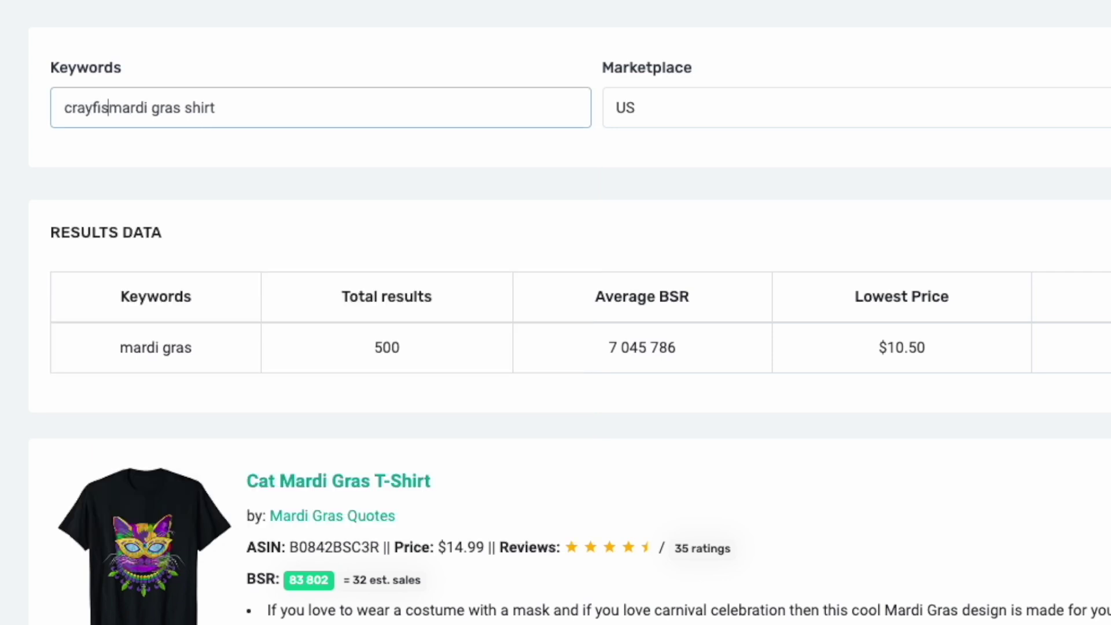
{"action": "type", "text": "h"}
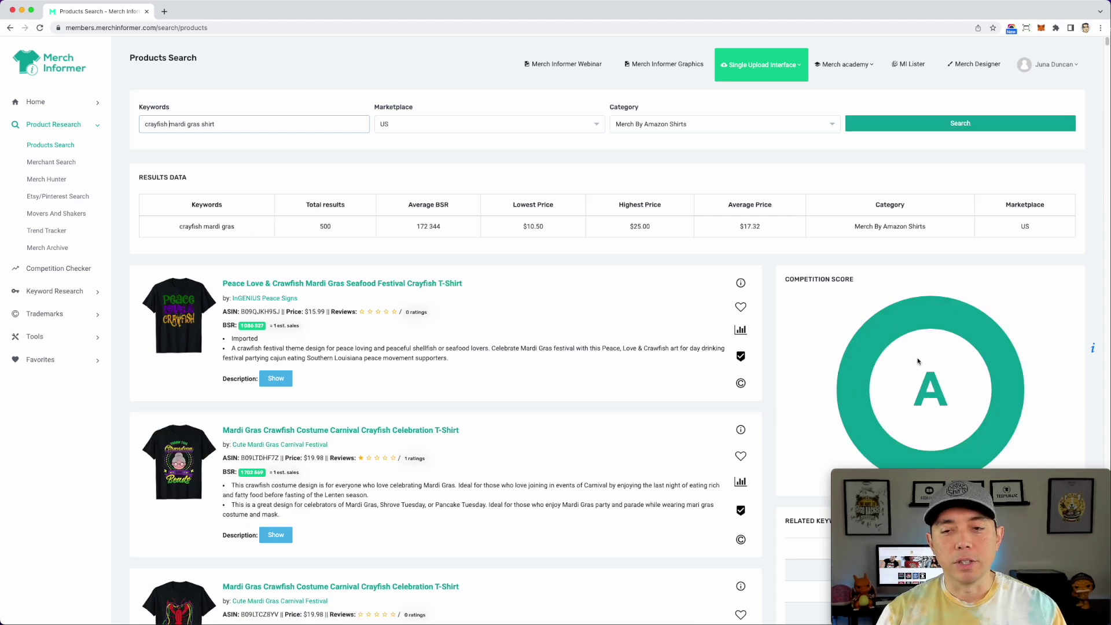
- Replace the niche word in the keywords to search products for "dinosaur mardi gras shirt"
{"action": "left_click", "coordinate": [169, 126]}
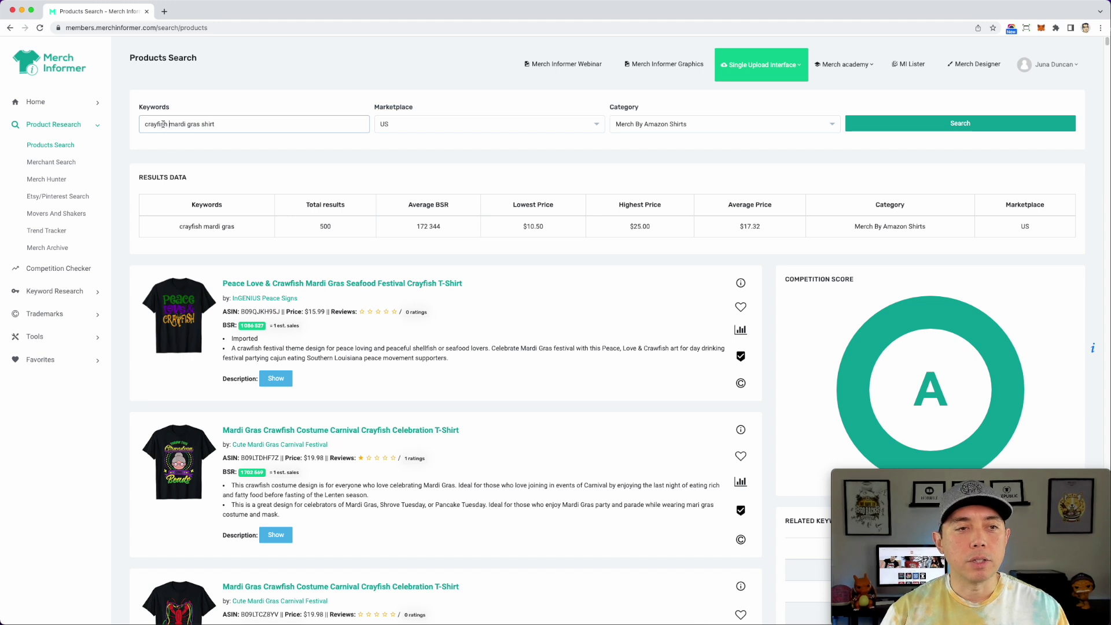
{"action": "left_click_drag", "start_coordinate": [166, 124], "coordinate": [127, 119]}
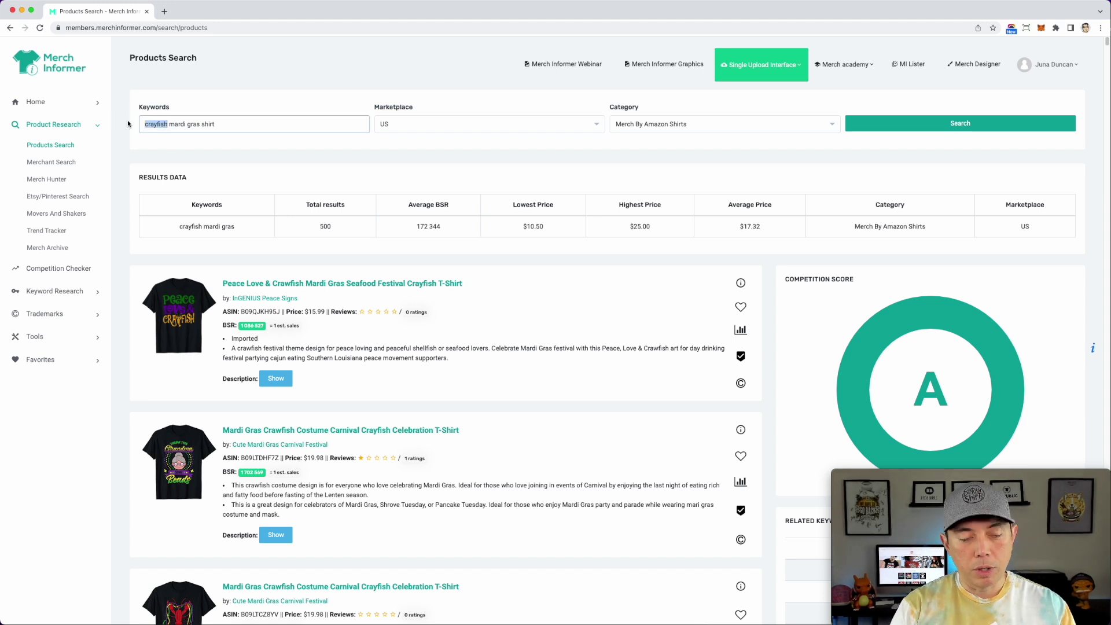
{"action": "type", "text": "c"}
{"action": "type", "text": "inosaur"}
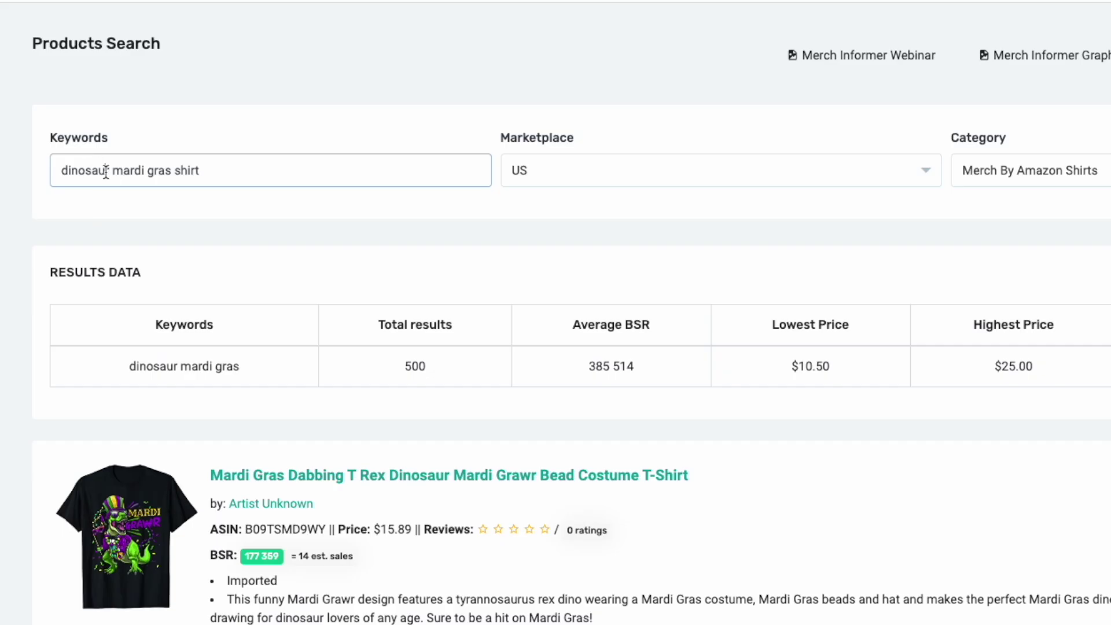
- Swap the niche word in the keywords for "cat" and search for "cat mardi gras shirt"
{"action": "double_click", "coordinate": [106, 170]}
{"action": "type", "text": "d"}
{"action": "key", "text": "BackSpace"}
{"action": "type", "text": "cat"}
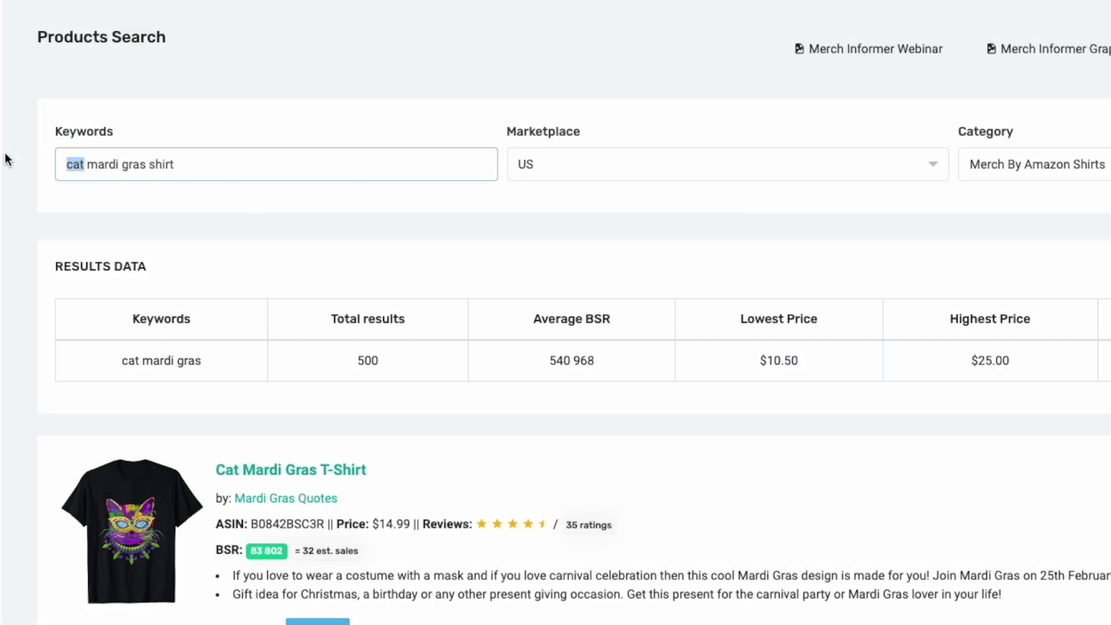
- Change the niche word to "flag" and run the product search for "flag mardi gras shirt"
{"action": "type", "text": "fla"}
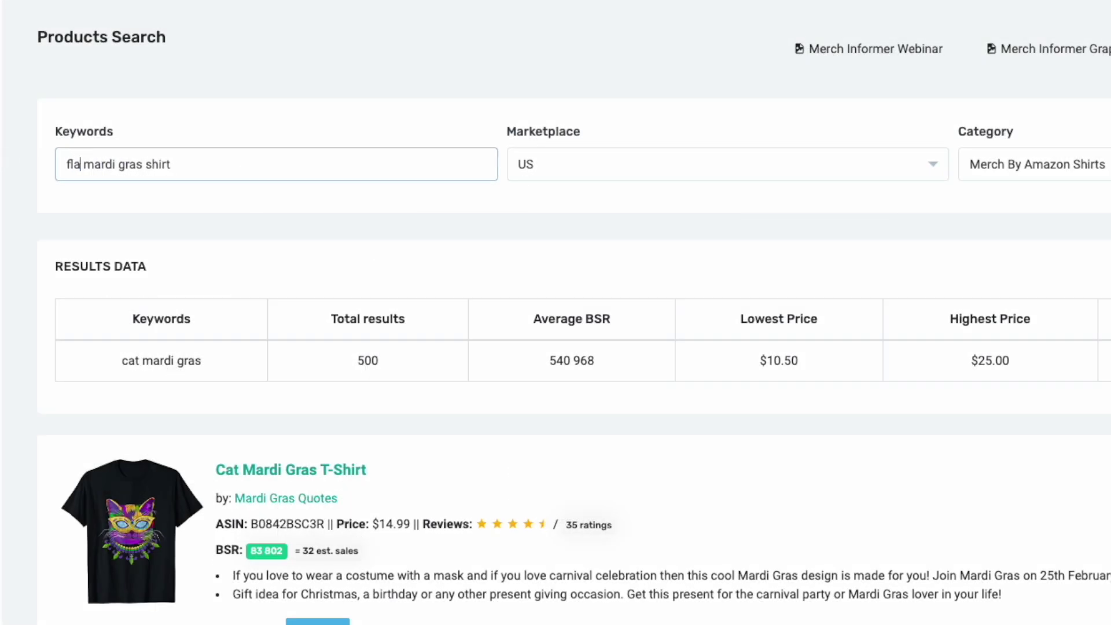
{"action": "type", "text": "g"}
{"action": "key", "text": "Return"}
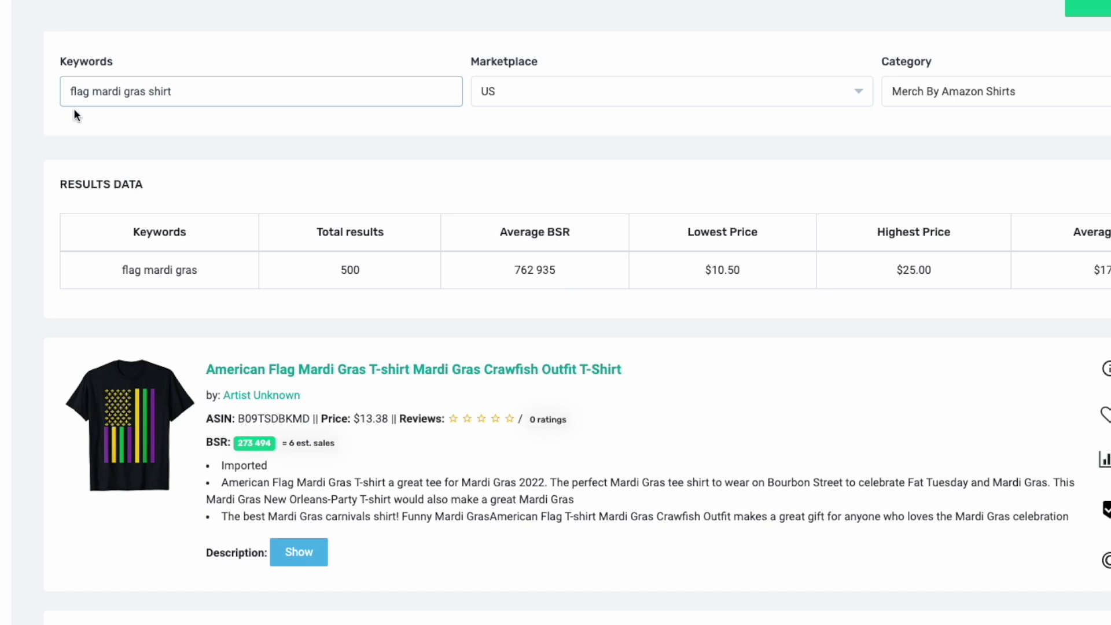
- Search products for "video games mardi gras shirt", review the top results, and select the whole keyword phrase
{"action": "double_click", "coordinate": [85, 93]}
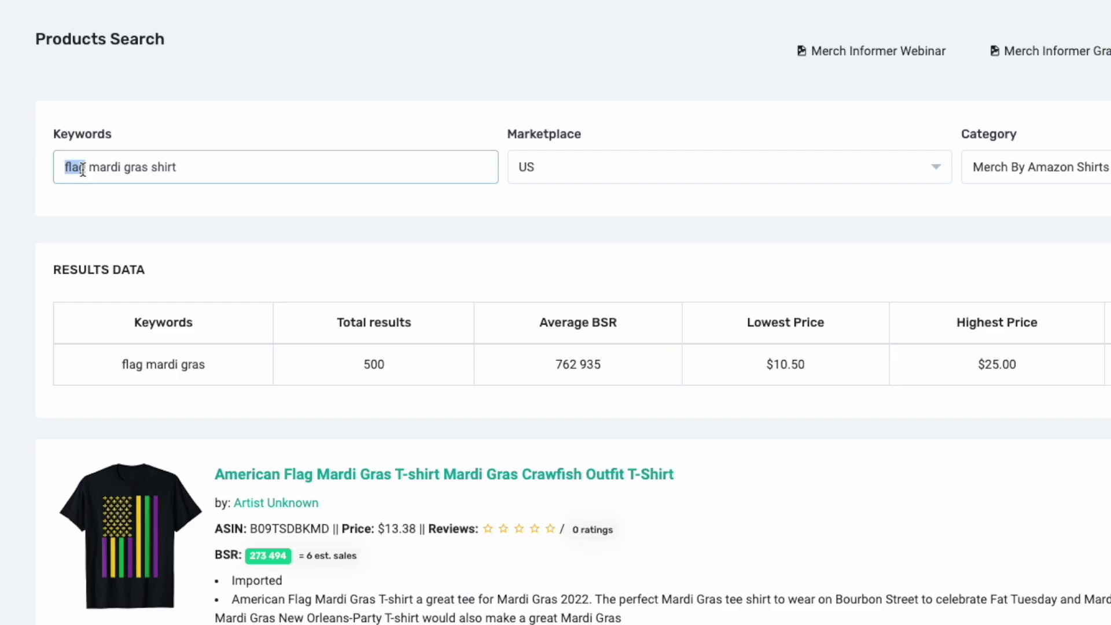
{"action": "type", "text": "video g"}
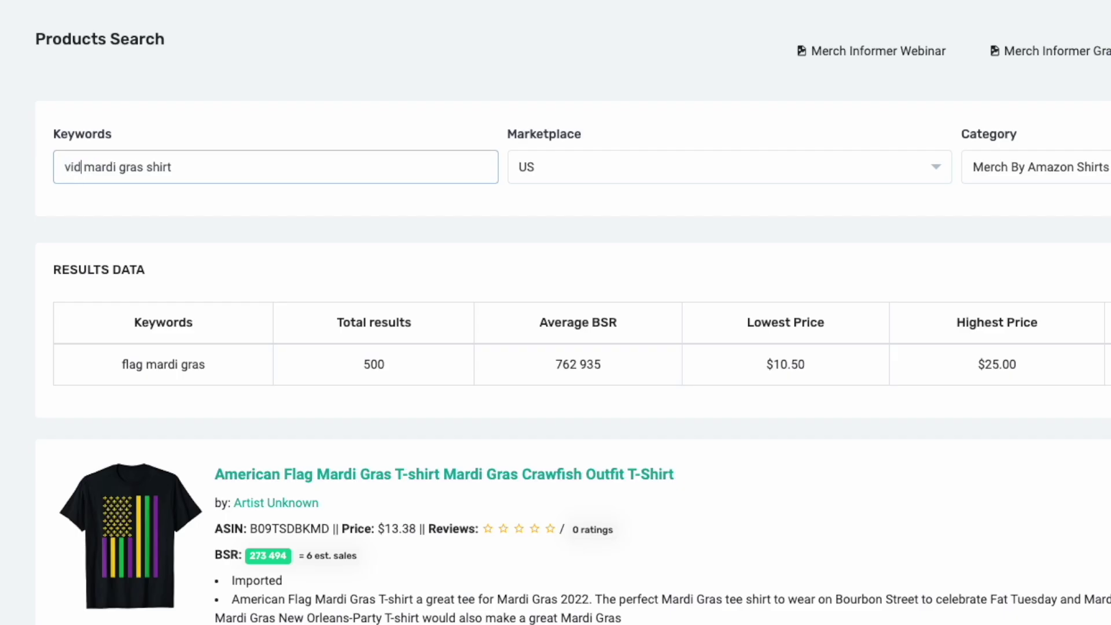
{"action": "type", "text": "ames"}
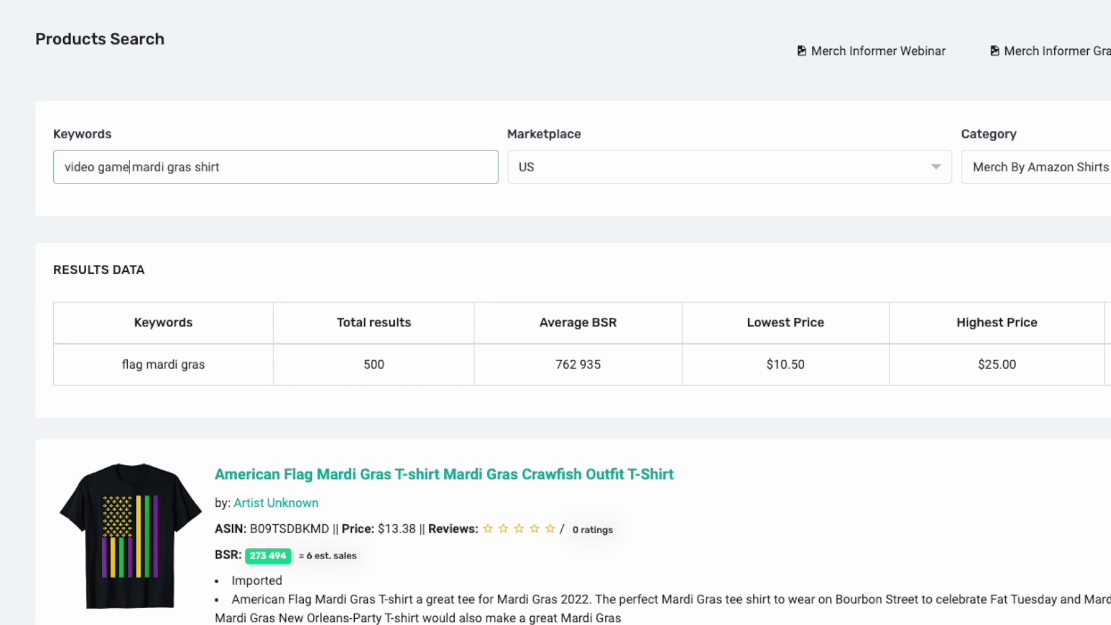
{"action": "key", "text": "Return"}
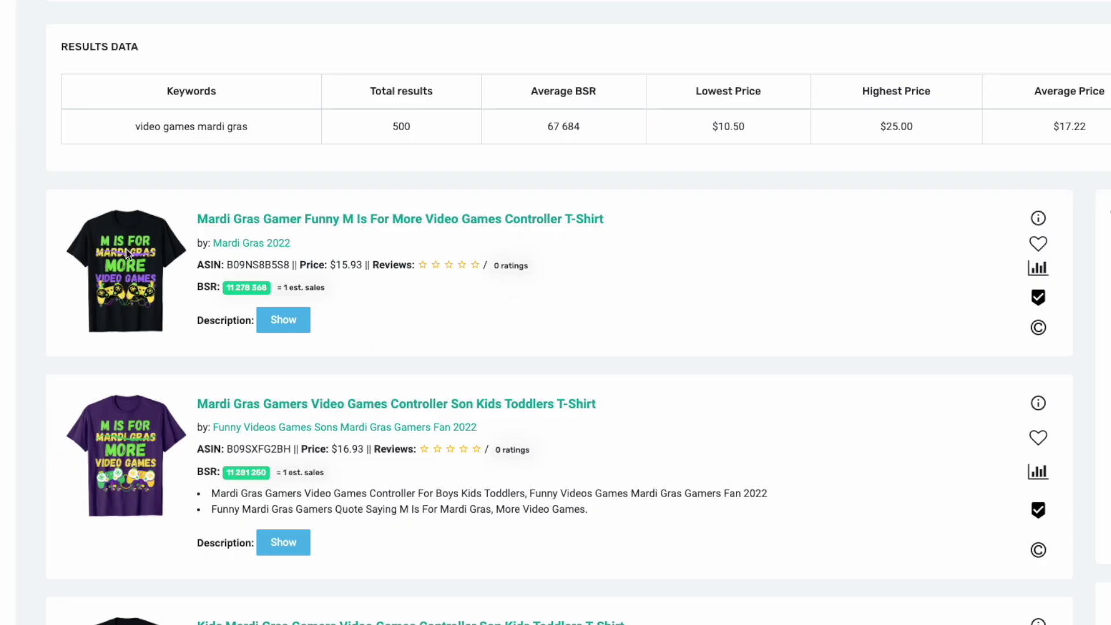
{"action": "scroll", "coordinate": [314, 362], "scroll_direction": "down", "scroll_amount": 6}
{"action": "scroll", "coordinate": [315, 362], "scroll_direction": "up", "scroll_amount": 5}
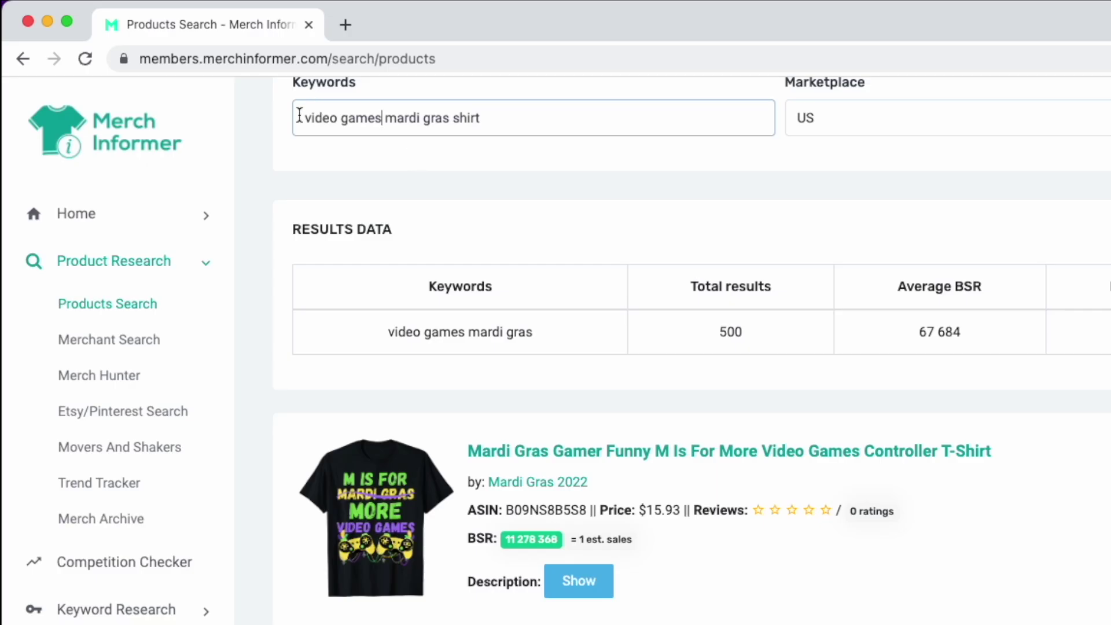
{"action": "left_click_drag", "start_coordinate": [142, 56], "coordinate": [231, 55]}
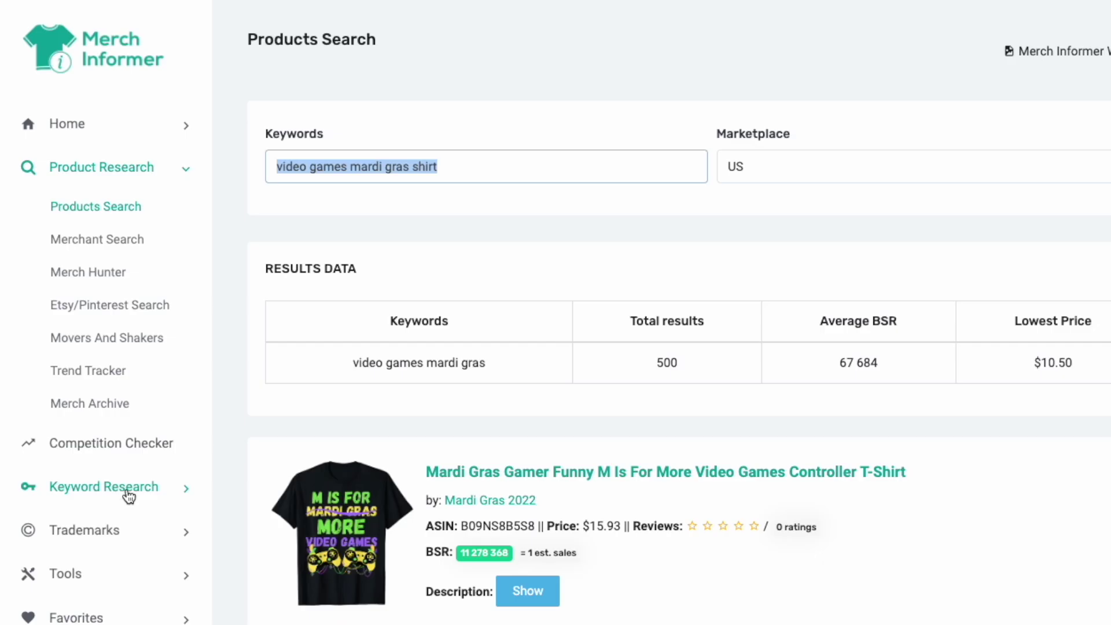
- Look up the trending phrases in Keyword Research for January 12, 2023
{"action": "left_click", "coordinate": [67, 293]}
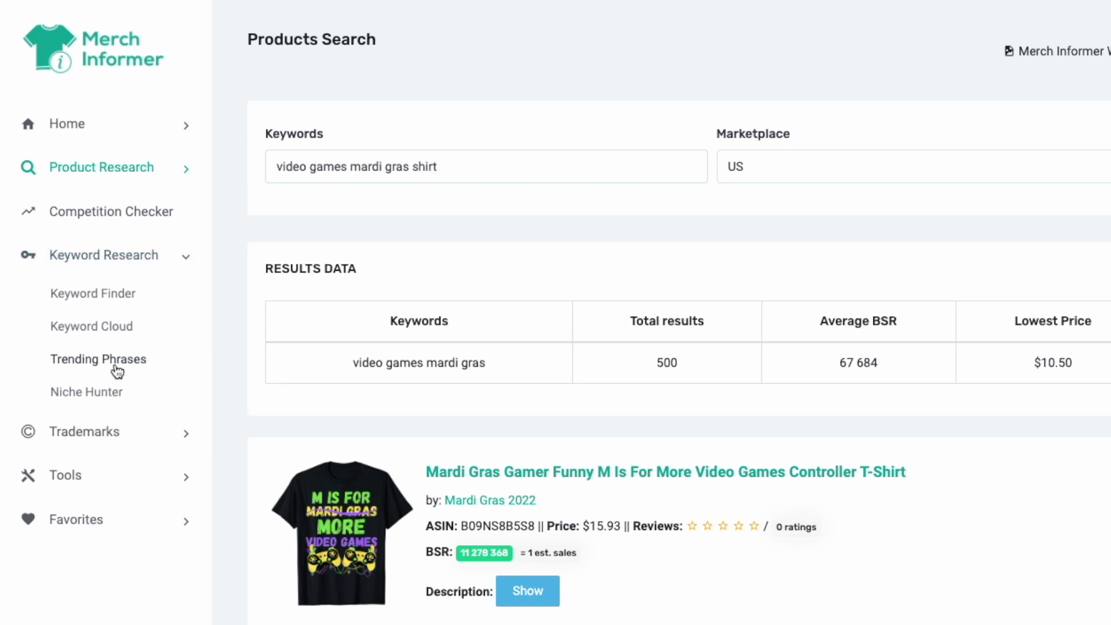
{"action": "left_click", "coordinate": [117, 371]}
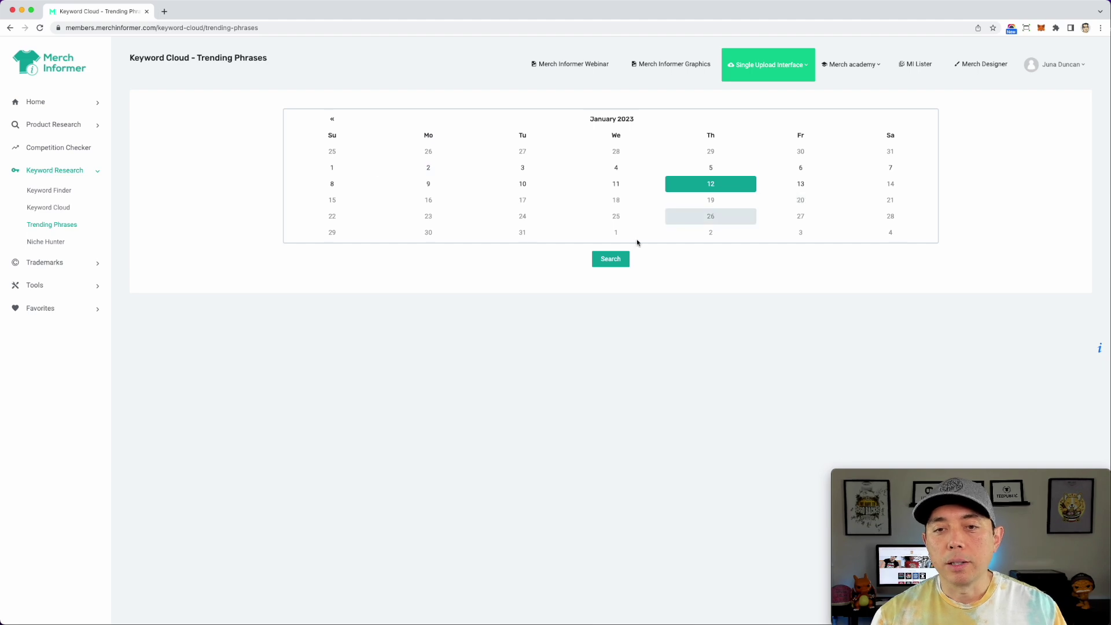
{"action": "left_click", "coordinate": [617, 261]}
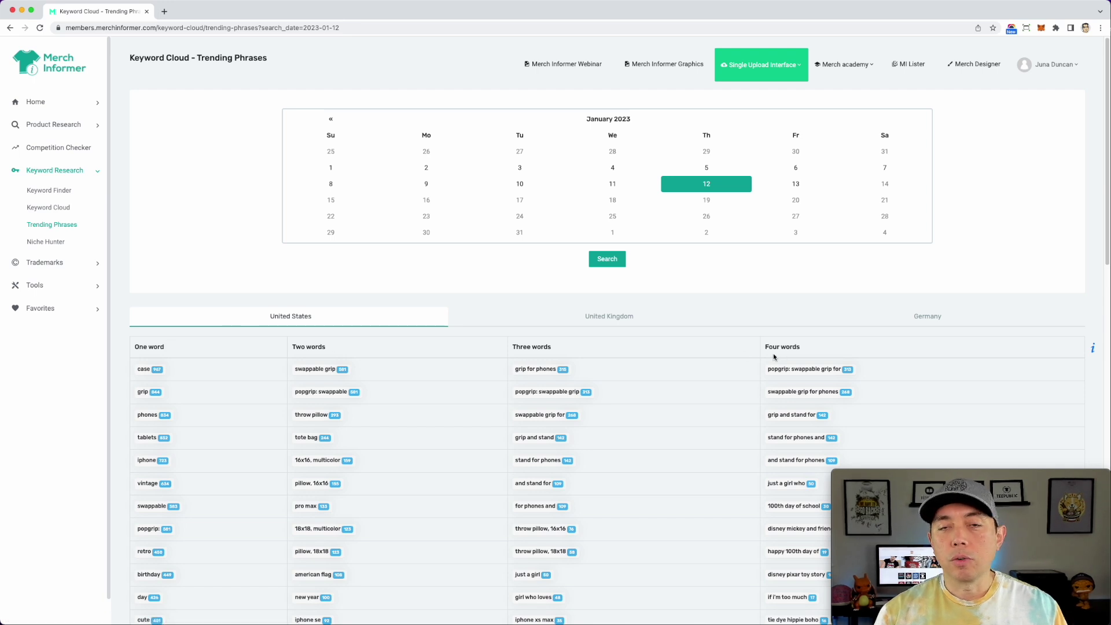
- Examine the four-word trending phrases for the United States for possible T-shirt sayings
{"action": "scroll", "coordinate": [773, 371], "scroll_direction": "down", "scroll_amount": 3}
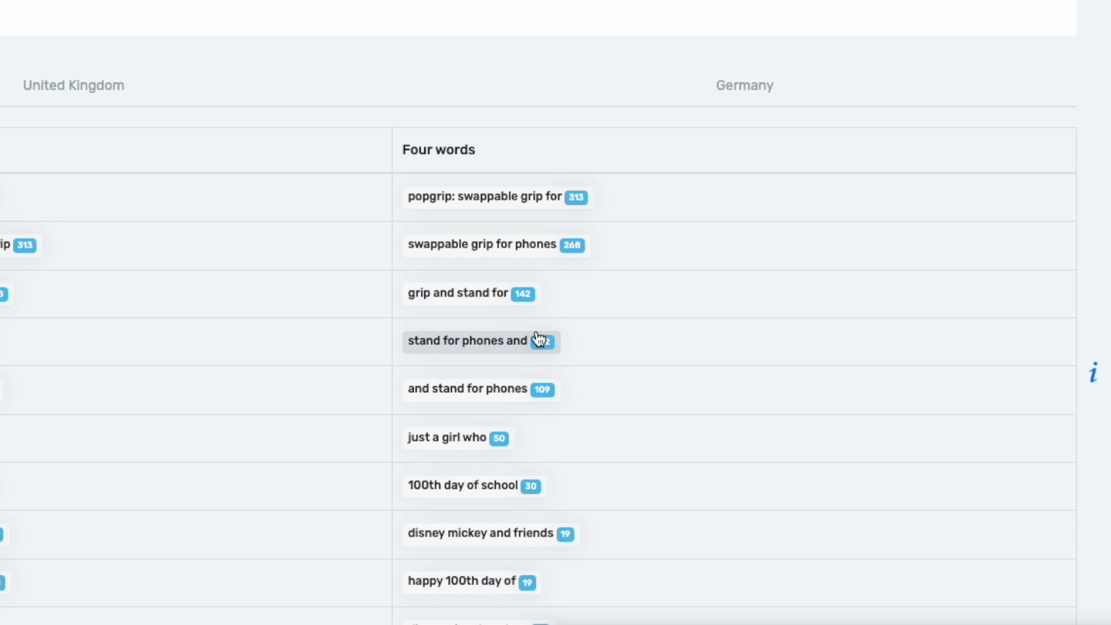
{"action": "scroll", "coordinate": [539, 339], "scroll_direction": "down", "scroll_amount": 3}
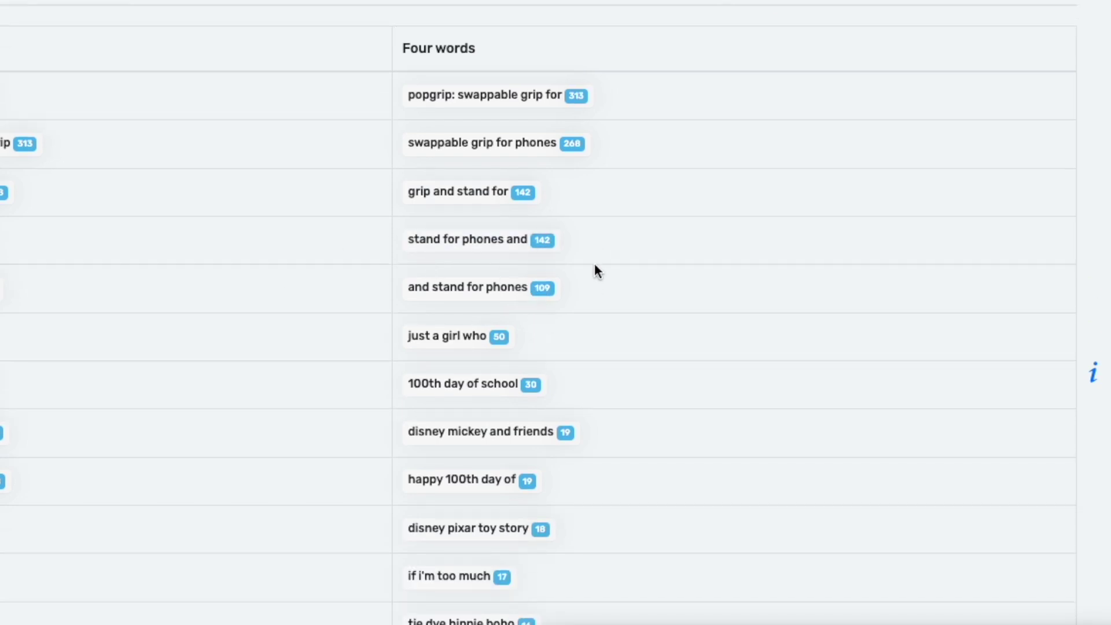
{"action": "scroll", "coordinate": [595, 278], "scroll_direction": "down", "scroll_amount": 1}
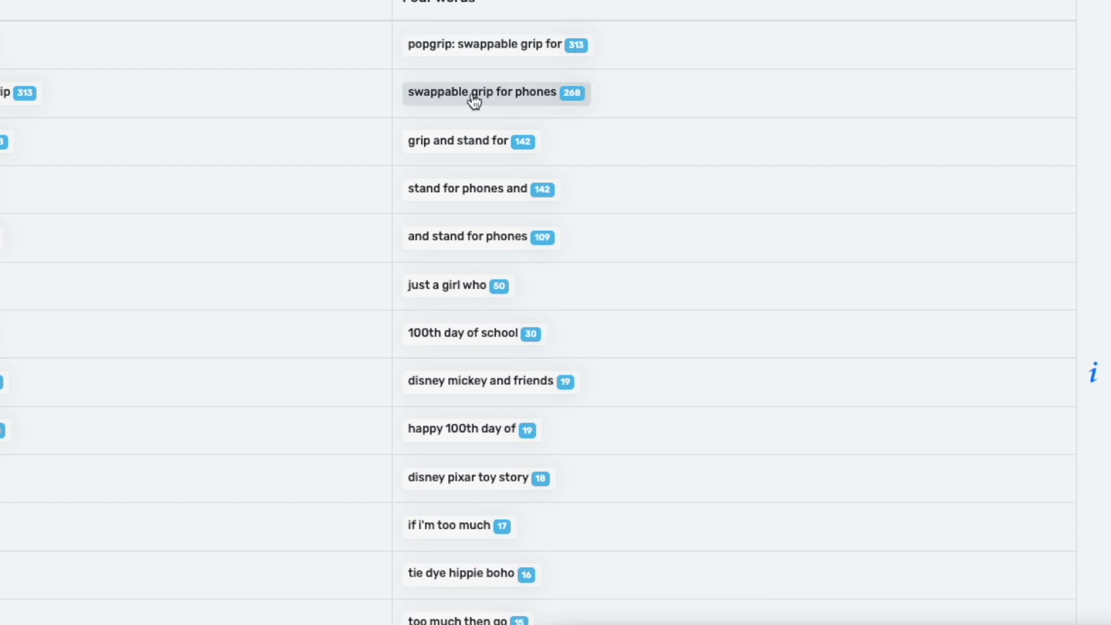
{"action": "scroll", "coordinate": [501, 118], "scroll_direction": "down", "scroll_amount": 1}
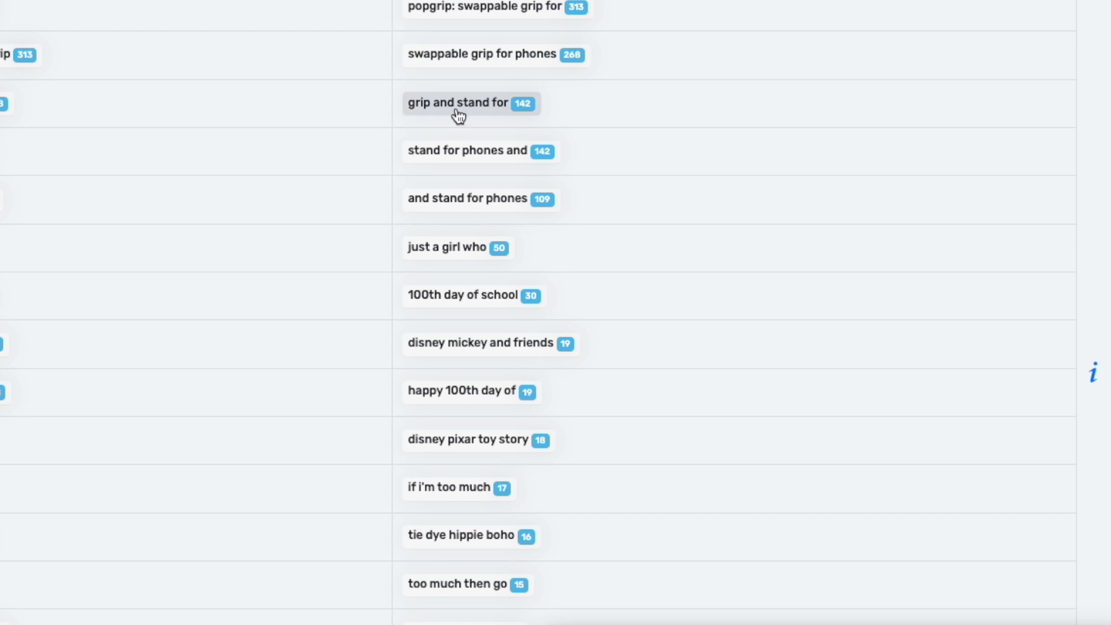
{"action": "scroll", "coordinate": [467, 141], "scroll_direction": "down", "scroll_amount": 1}
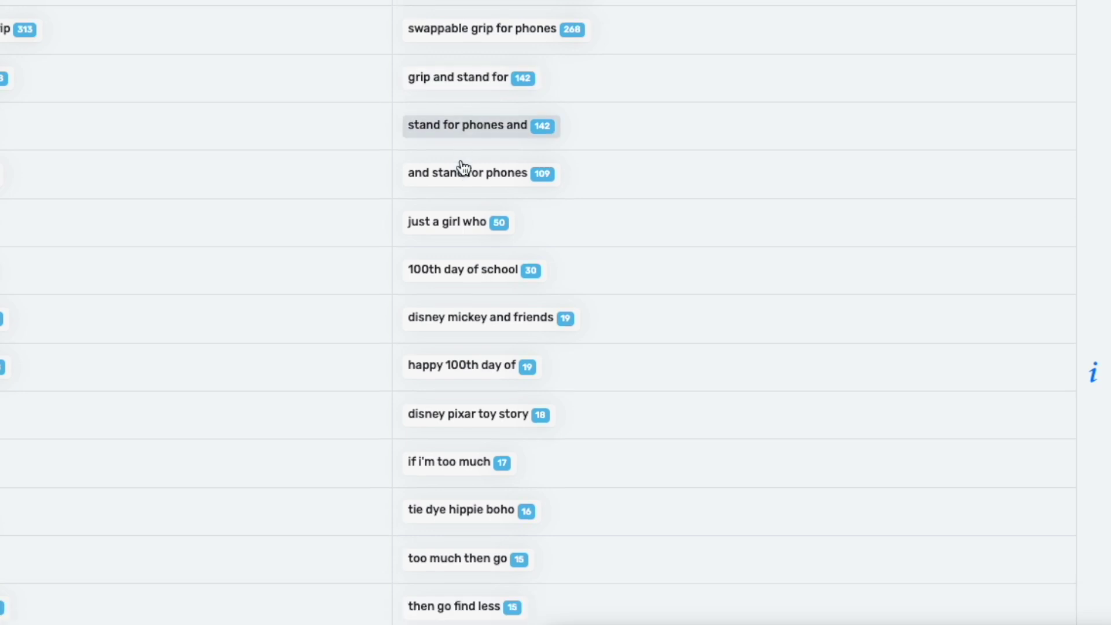
{"action": "scroll", "coordinate": [502, 132], "scroll_direction": "down", "scroll_amount": 1}
{"action": "scroll", "coordinate": [471, 138], "scroll_direction": "down", "scroll_amount": 1}
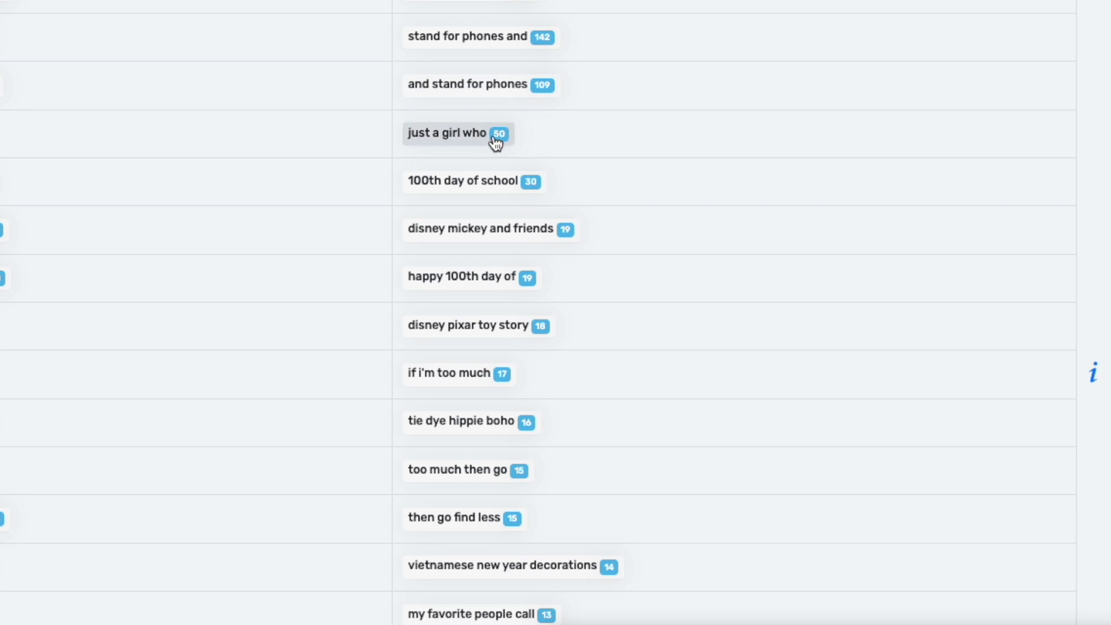
{"action": "scroll", "coordinate": [470, 161], "scroll_direction": "down", "scroll_amount": 1}
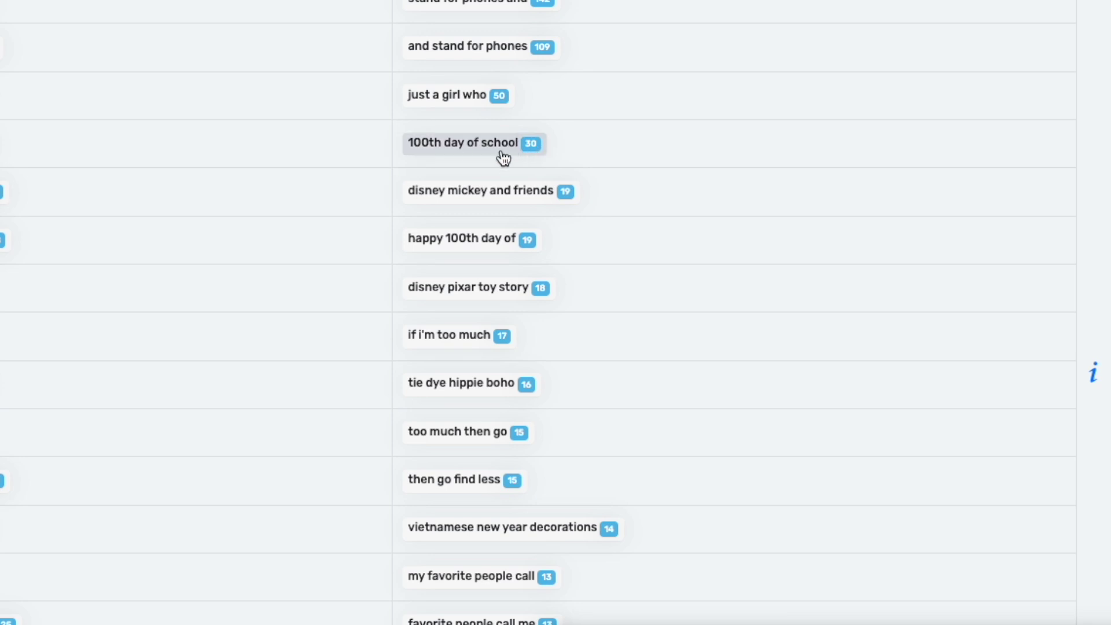
{"action": "scroll", "coordinate": [499, 169], "scroll_direction": "down", "scroll_amount": 1}
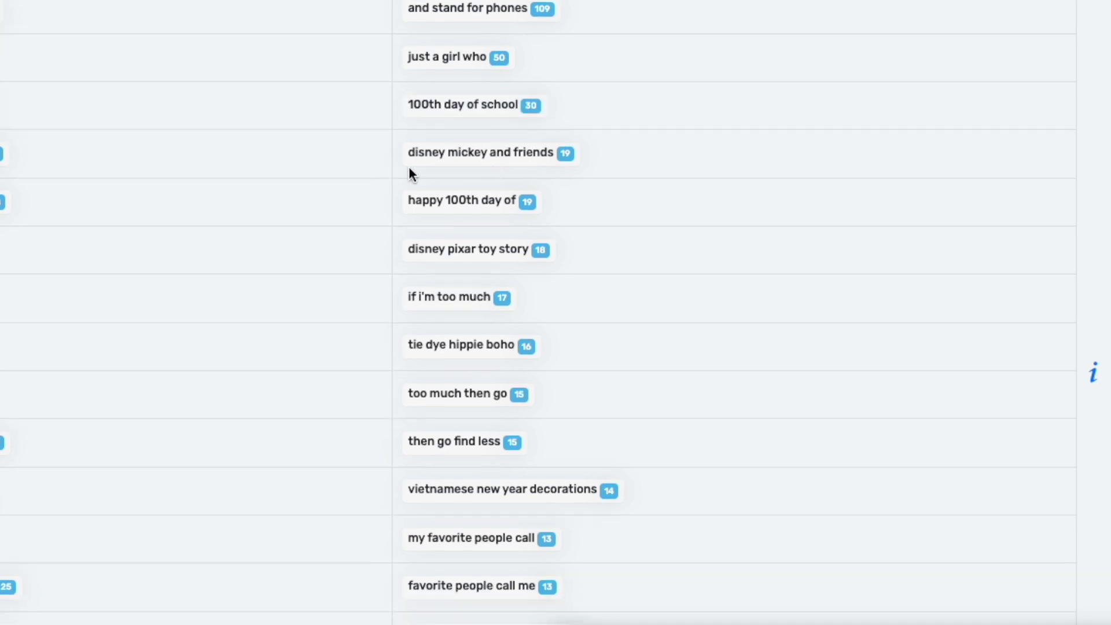
{"action": "scroll", "coordinate": [492, 174], "scroll_direction": "down", "scroll_amount": 1}
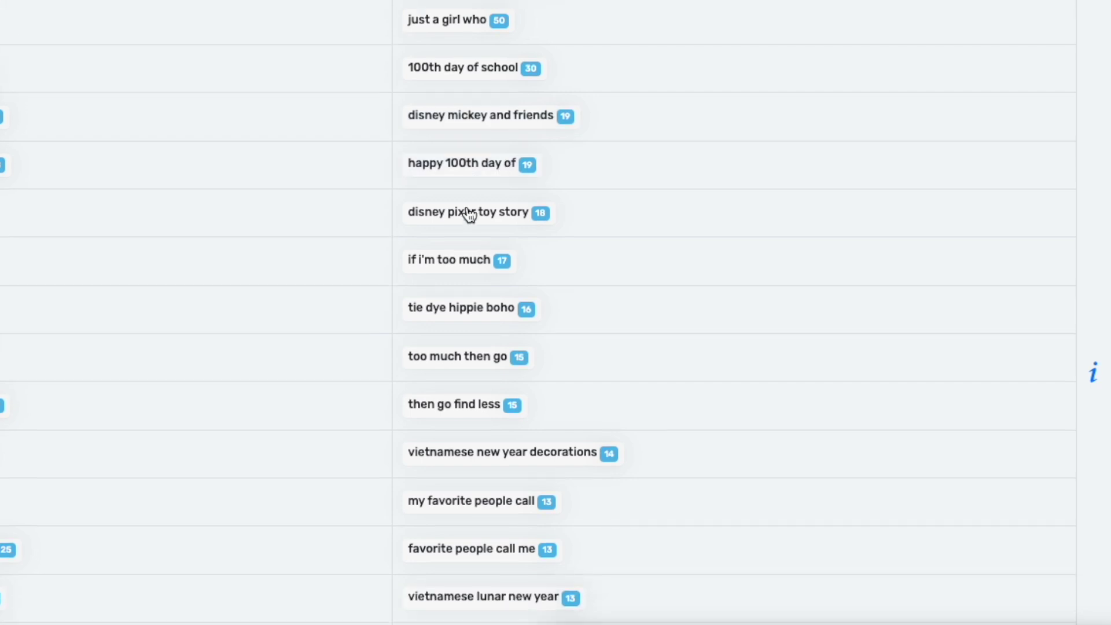
{"action": "scroll", "coordinate": [466, 220], "scroll_direction": "down", "scroll_amount": 1}
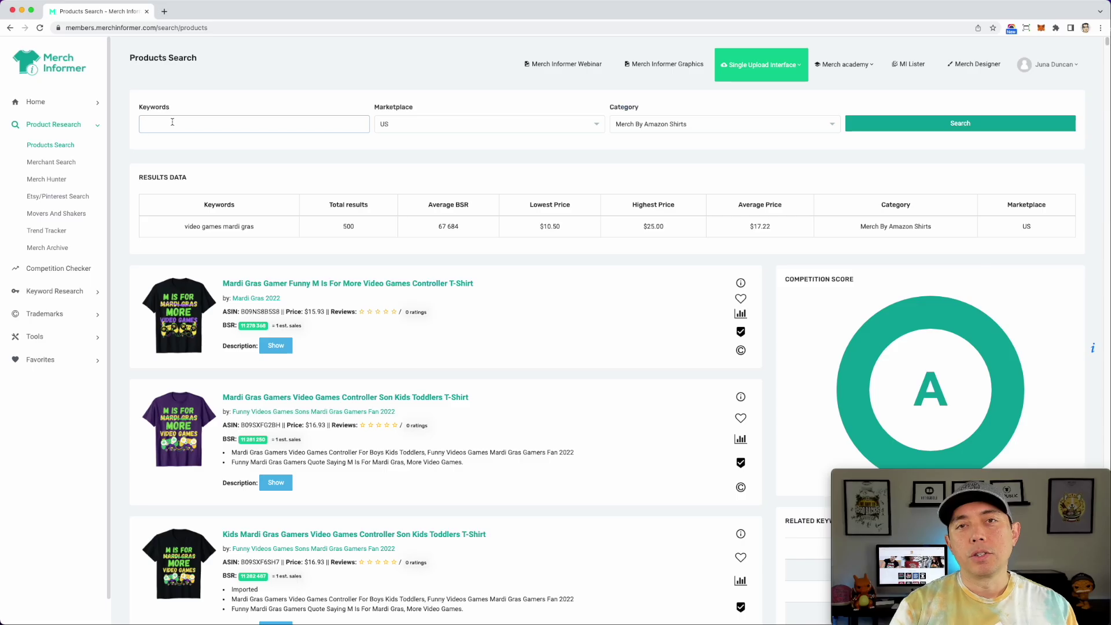
- Enter "if I'm too much" as the keywords in Products Search
{"action": "type", "text": "if I'm too"}
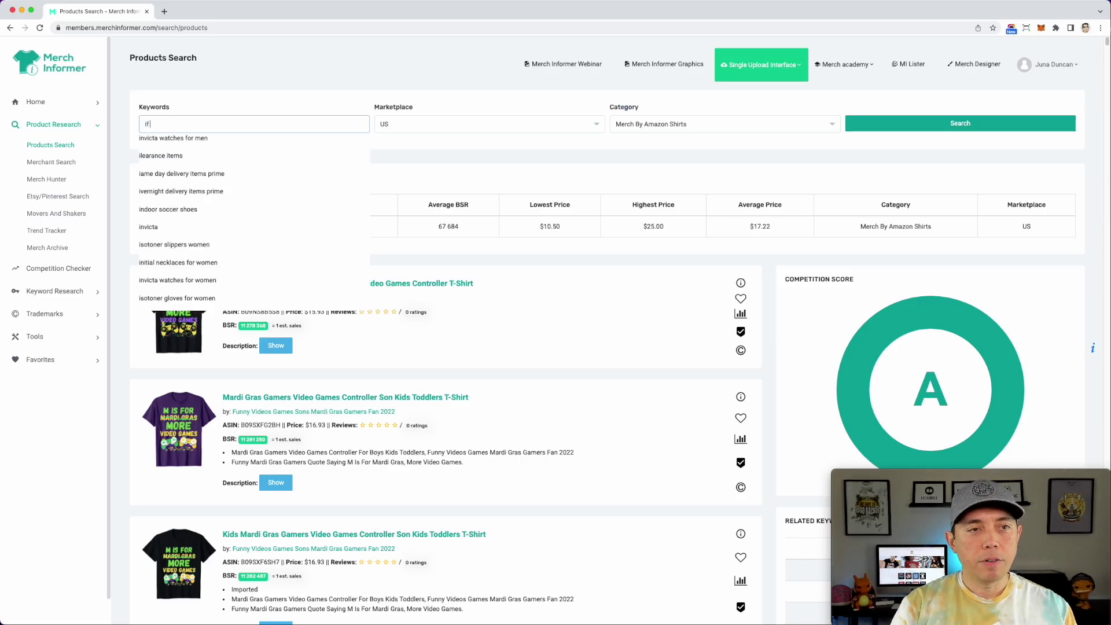
{"action": "type", "text": " mu"}
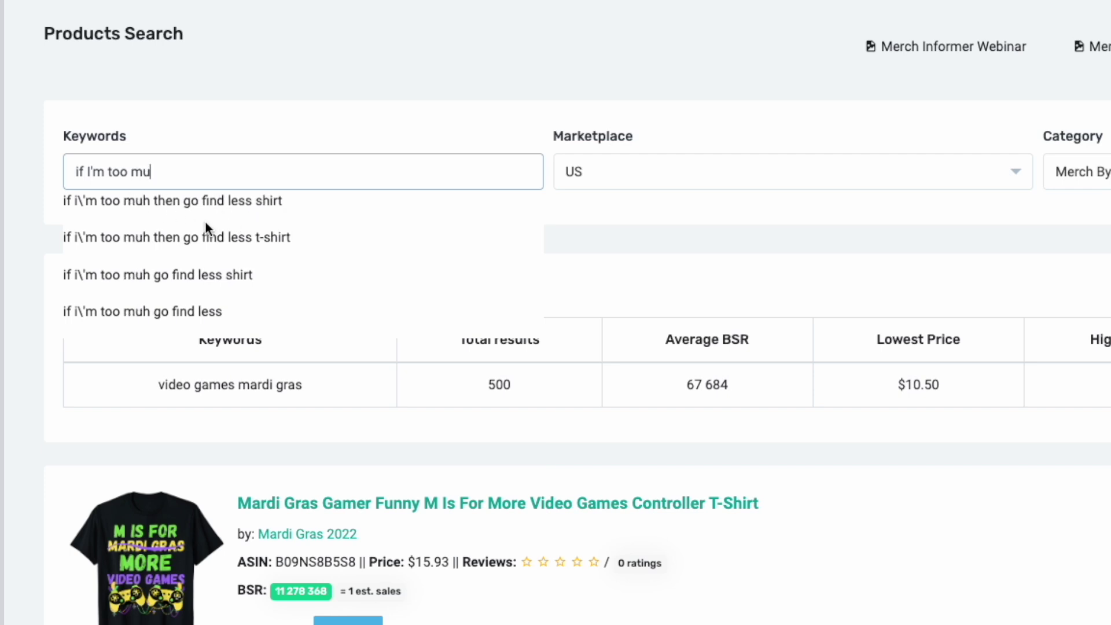
{"action": "type", "text": "ch"}
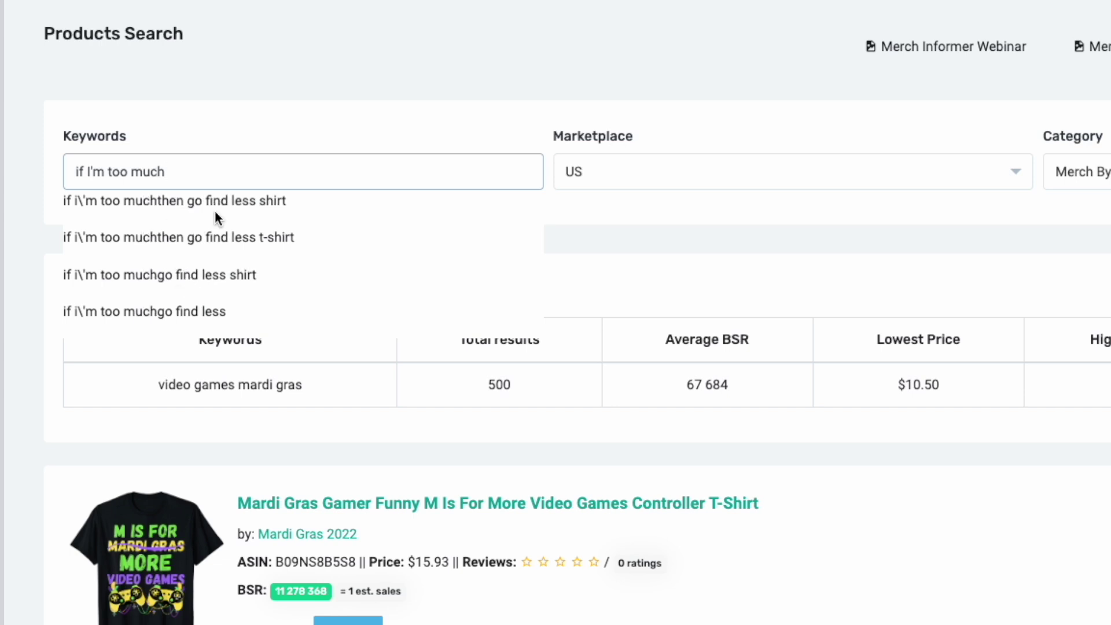
{"action": "type", "text": " th"}
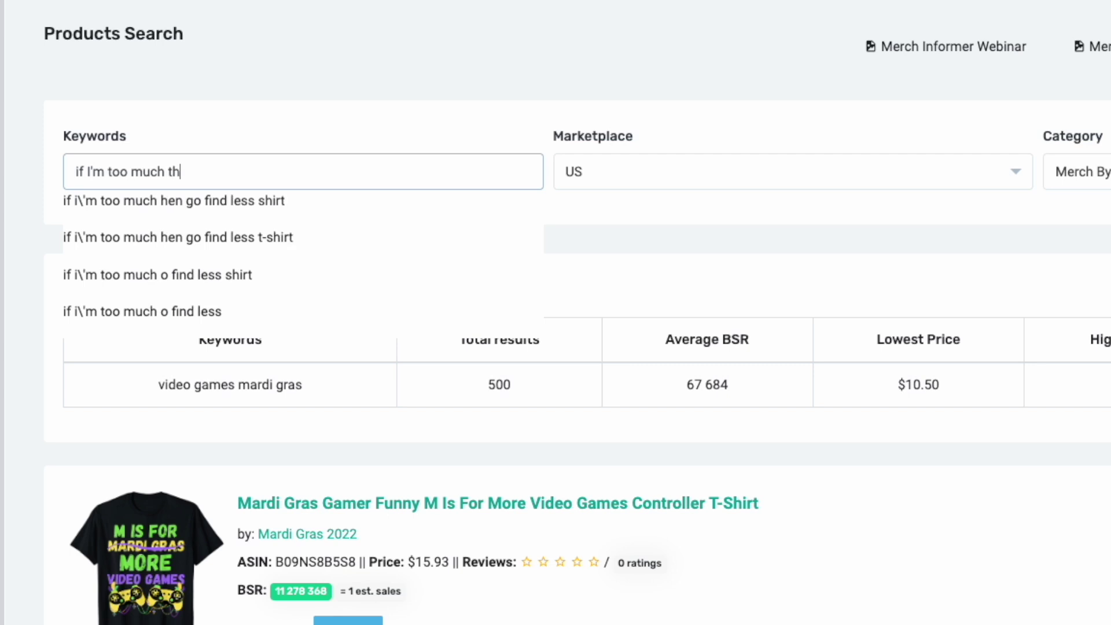
{"action": "type", "text": "en go fin"}
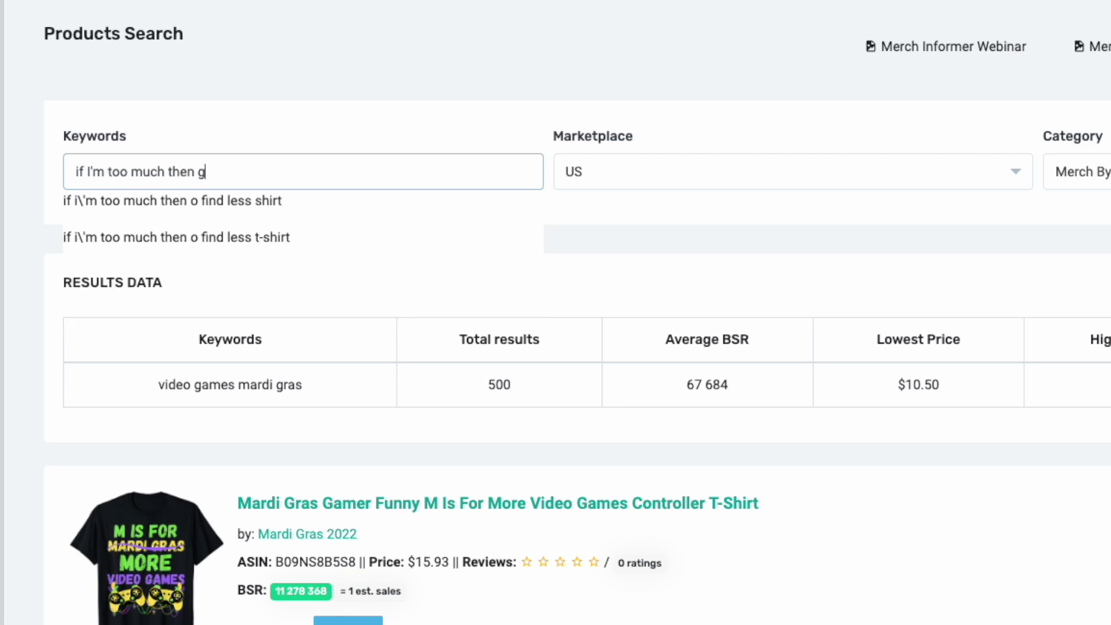
{"action": "key", "text": "BackSpace"}
{"action": "key", "text": "BackSpace"}
{"action": "key", "text": "BackSpace"}
{"action": "key", "text": "BackSpace"}
{"action": "key", "text": "BackSpace"}
{"action": "key", "text": "BackSpace"}
{"action": "key", "text": "BackSpace"}
{"action": "key", "text": "BackSpace"}
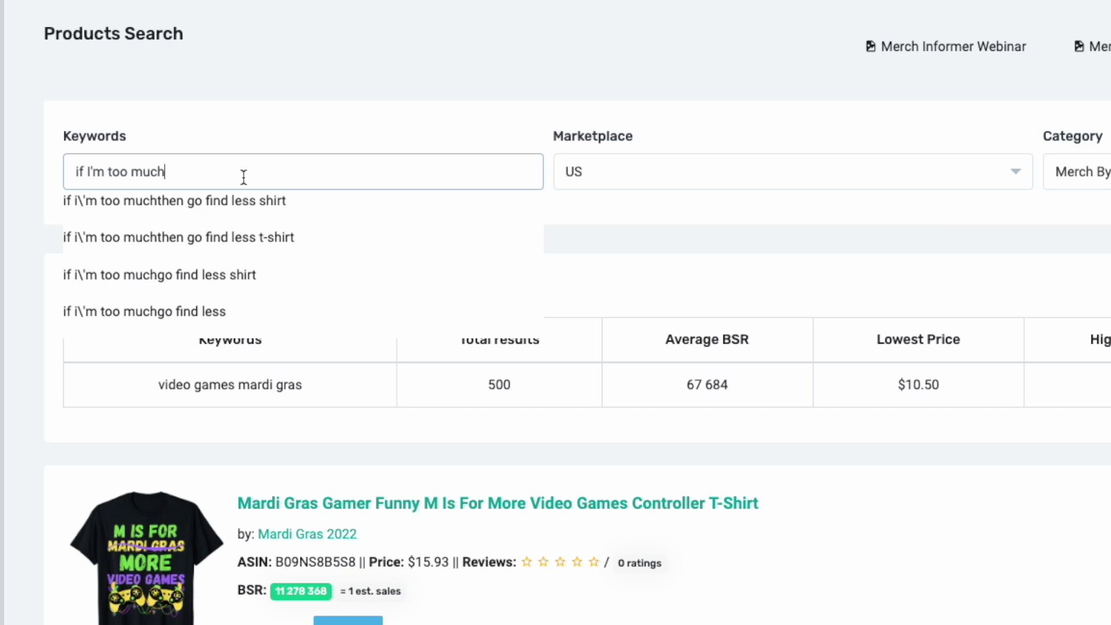
- Dismiss the keyword suggestions and run the product search for "if I'm too much"
{"action": "key", "text": "Escape"}
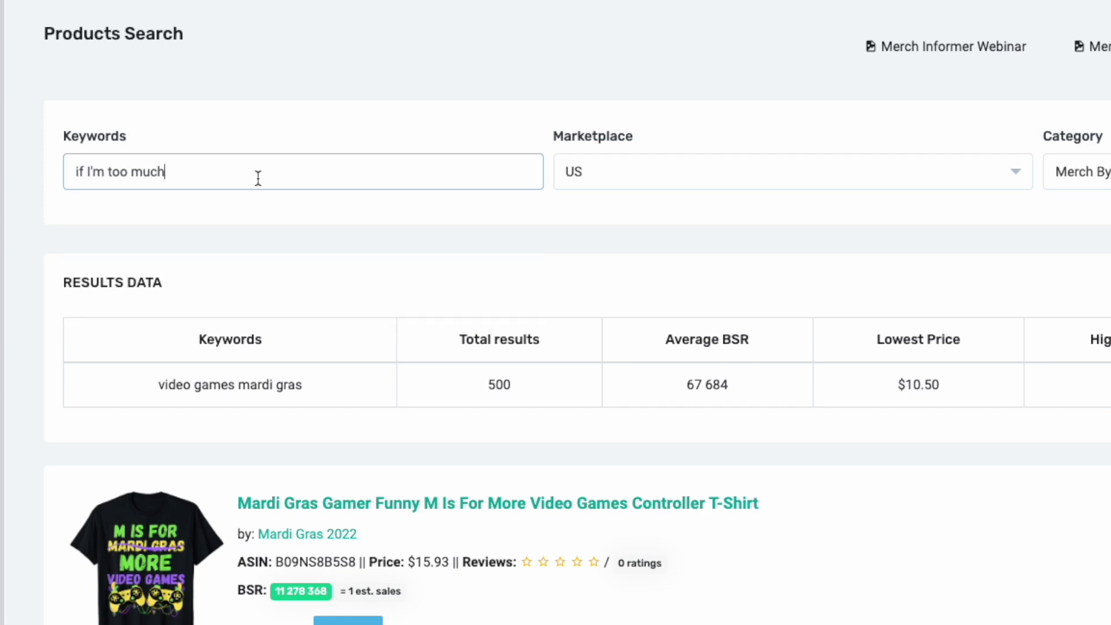
{"action": "key", "text": "Return"}
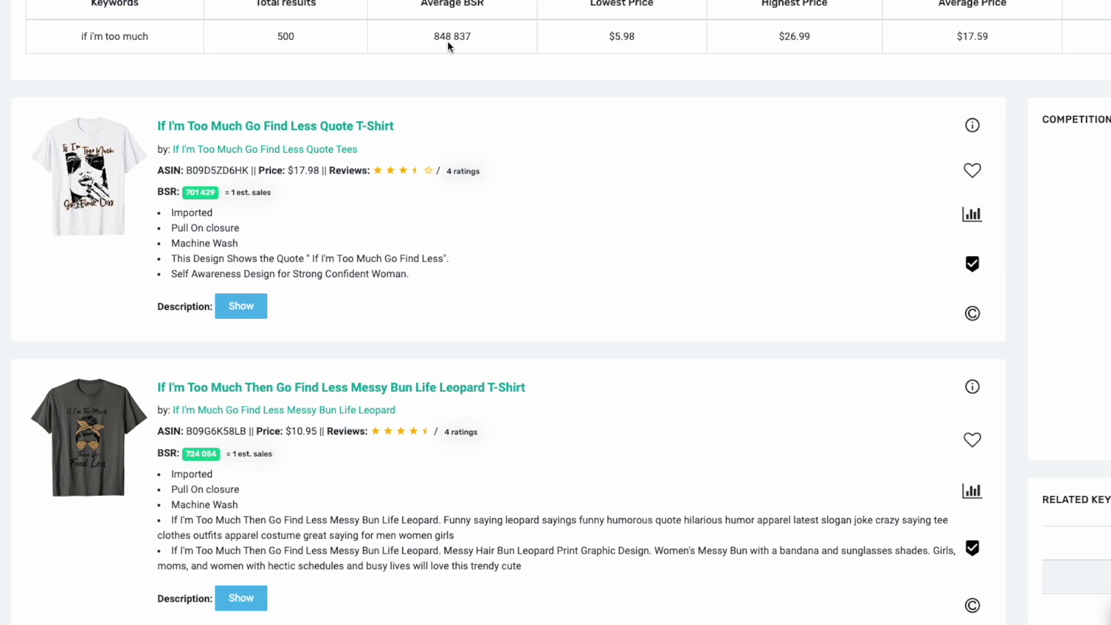
- Review the "if I'm too much" product results, comparing the shirt designs, BSR values and related keywords
{"action": "scroll", "coordinate": [559, 286], "scroll_direction": "down", "scroll_amount": 8}
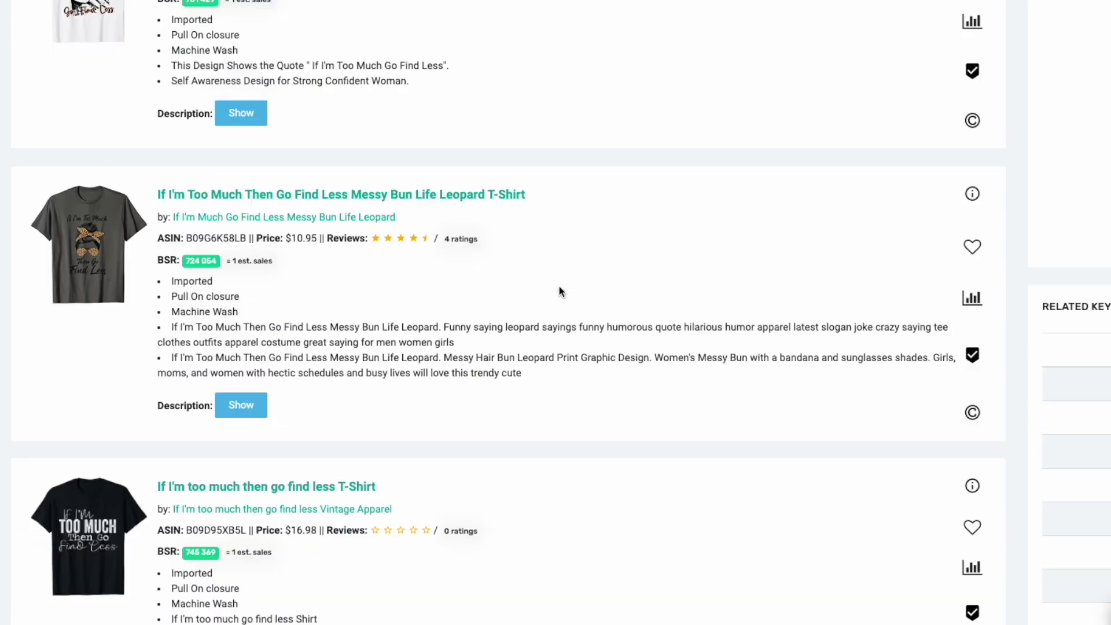
{"action": "scroll", "coordinate": [559, 286], "scroll_direction": "down", "scroll_amount": 17}
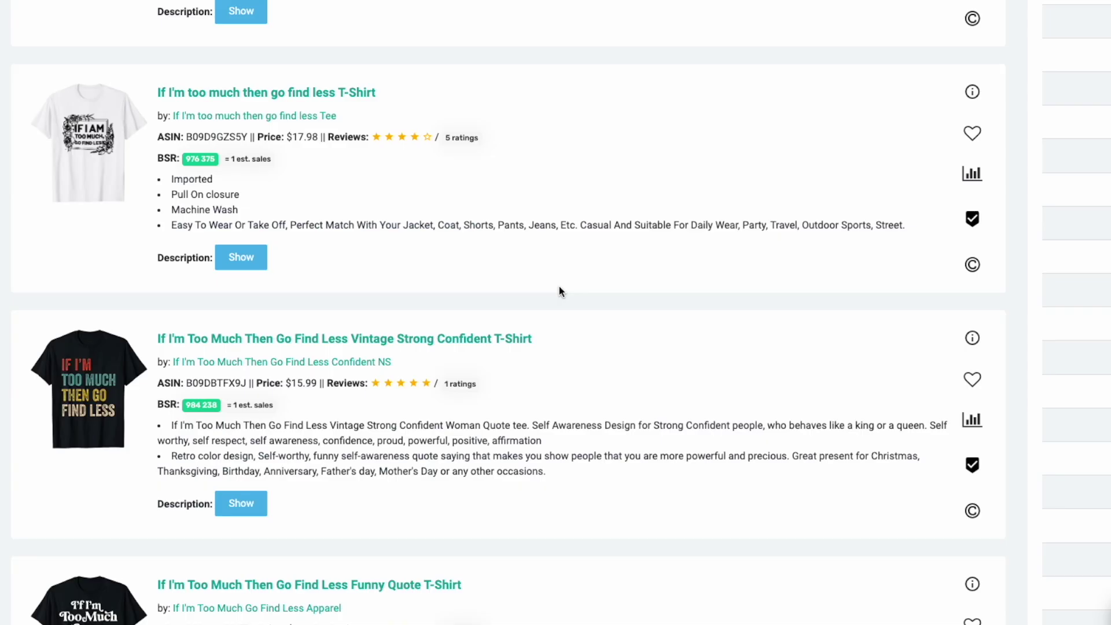
{"action": "scroll", "coordinate": [572, 305], "scroll_direction": "down", "scroll_amount": 10}
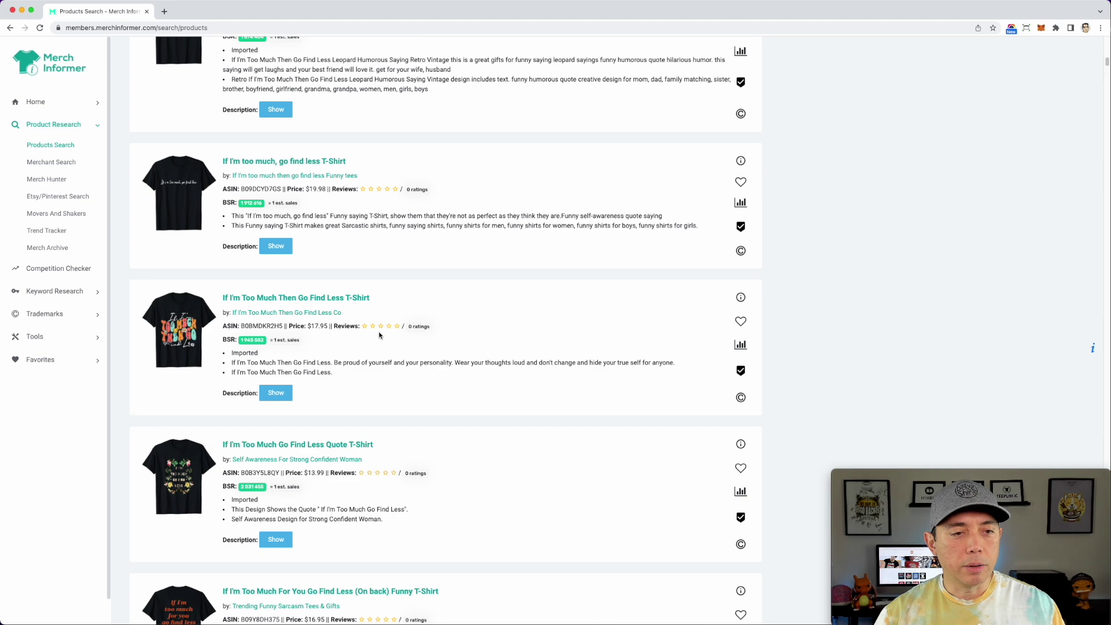
{"action": "scroll", "coordinate": [379, 334], "scroll_direction": "down", "scroll_amount": 5}
{"action": "scroll", "coordinate": [379, 333], "scroll_direction": "up", "scroll_amount": 10}
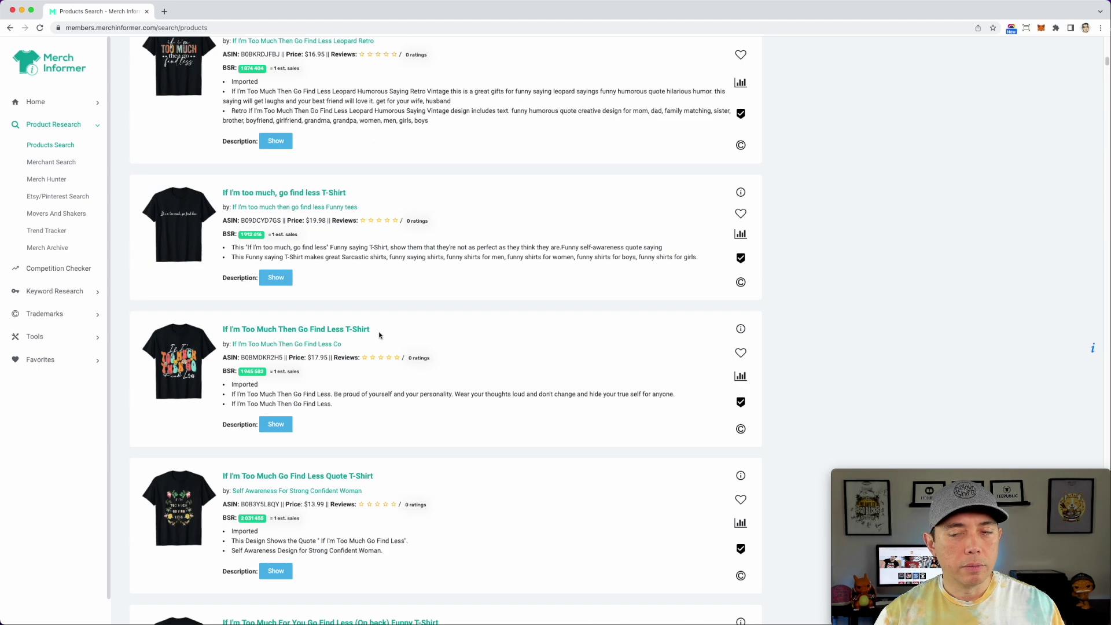
{"action": "scroll", "coordinate": [379, 332], "scroll_direction": "up", "scroll_amount": 3}
{"action": "scroll", "coordinate": [370, 324], "scroll_direction": "down", "scroll_amount": 15}
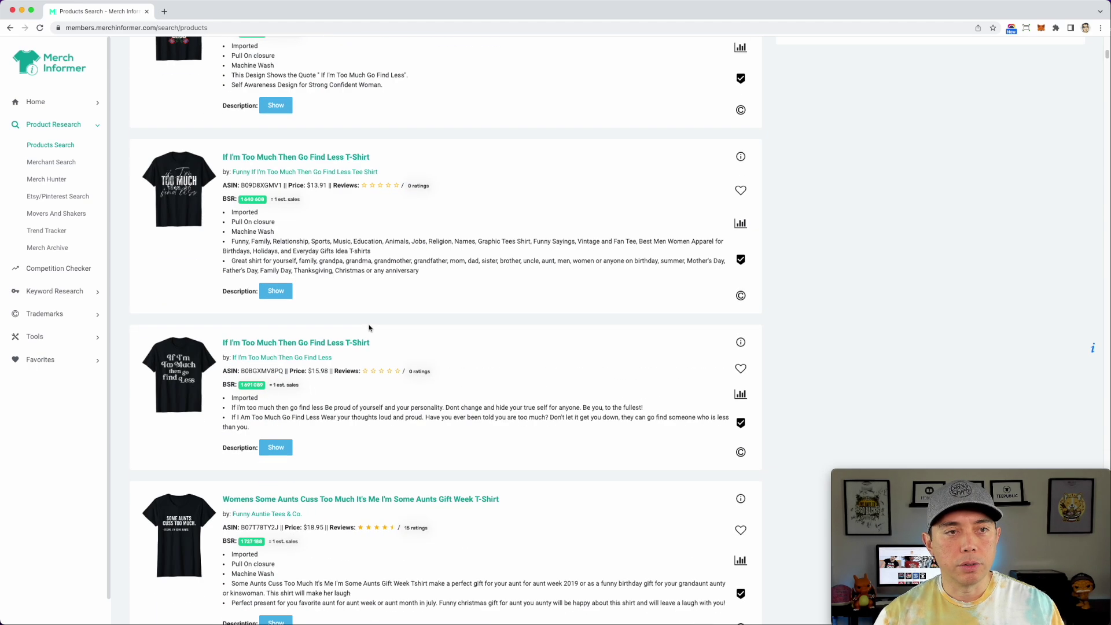
{"action": "scroll", "coordinate": [369, 328], "scroll_direction": "up", "scroll_amount": 5}
{"action": "scroll", "coordinate": [369, 328], "scroll_direction": "up", "scroll_amount": 10}
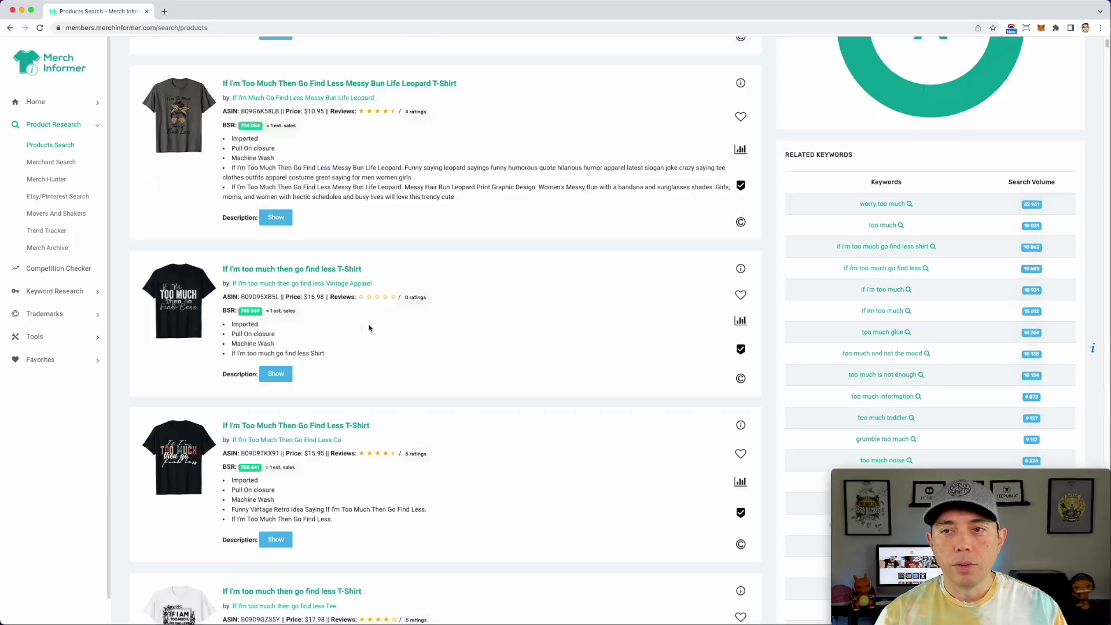
{"action": "scroll", "coordinate": [369, 328], "scroll_direction": "down", "scroll_amount": 2}
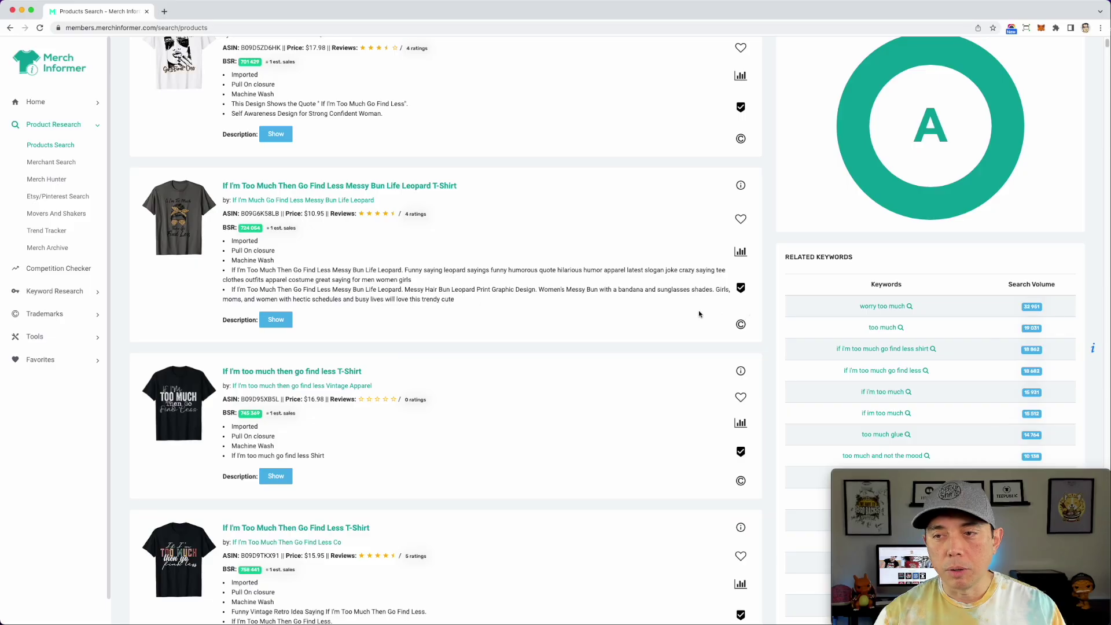
{"action": "scroll", "coordinate": [943, 325], "scroll_direction": "up", "scroll_amount": 5}
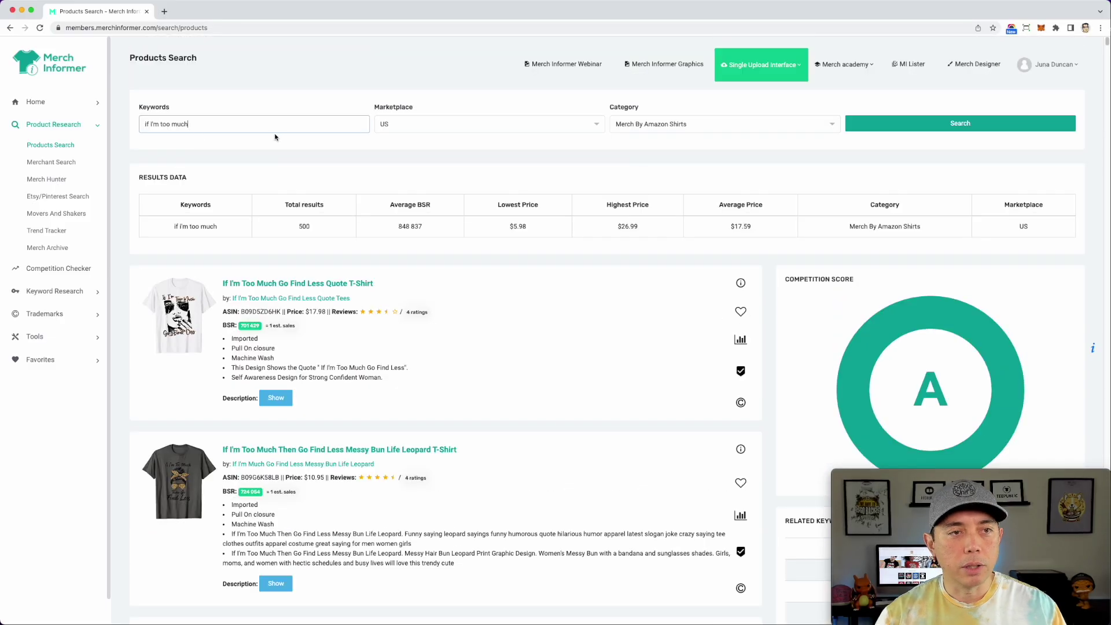
- Replace "if I'm" in the keywords with "worry" and search products for "worry too much"
{"action": "left_click", "coordinate": [161, 126]}
{"action": "left_click_drag", "start_coordinate": [161, 124], "coordinate": [114, 126]}
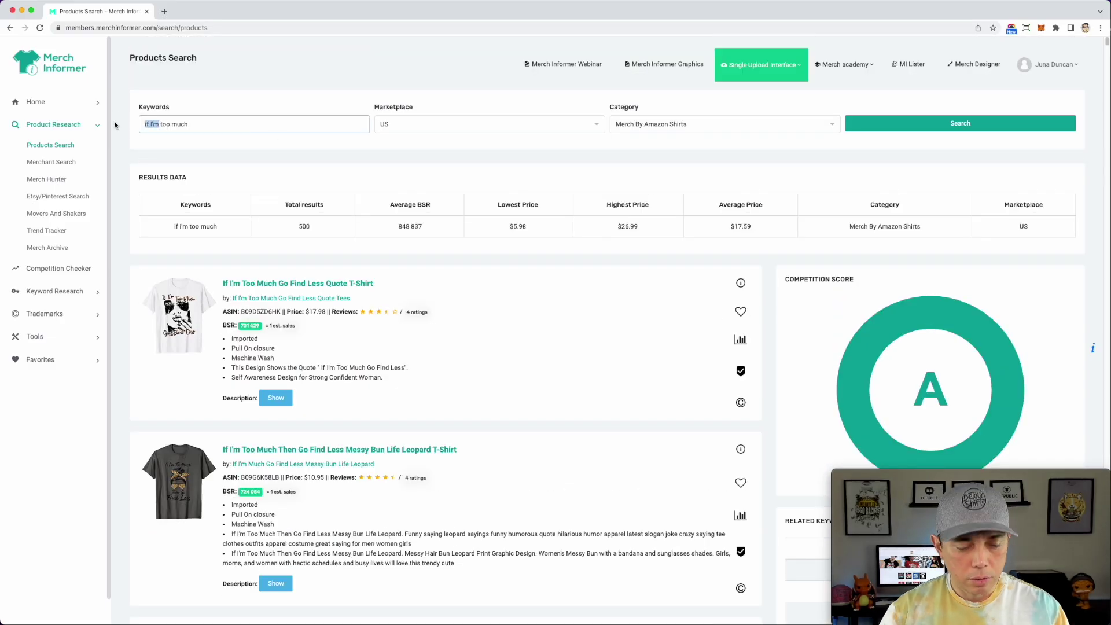
{"action": "type", "text": "worry"}
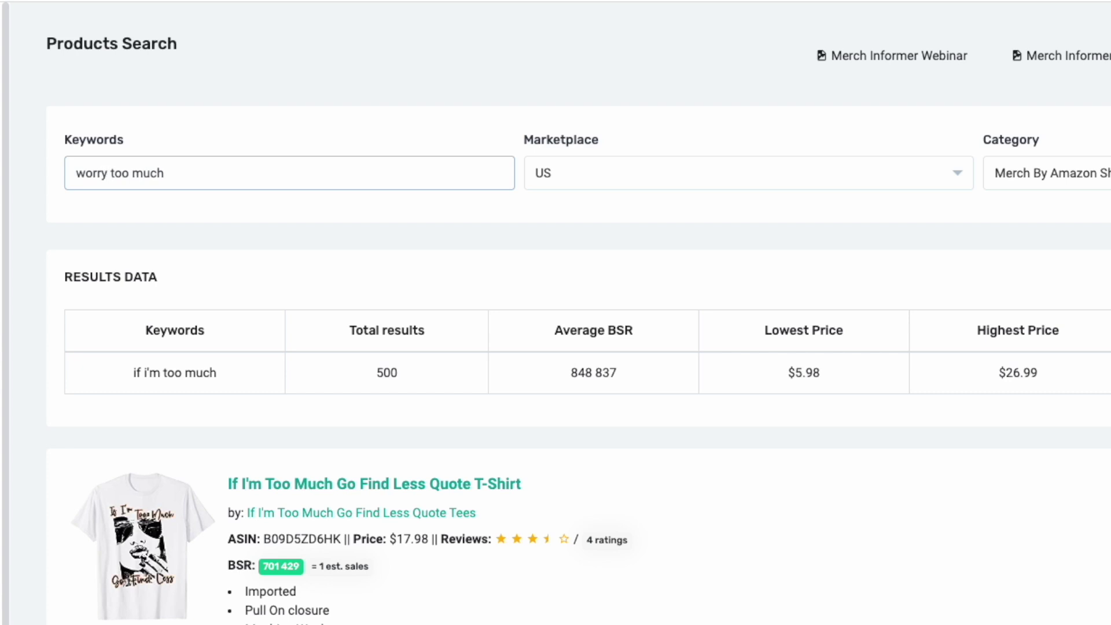
{"action": "left_click", "coordinate": [1010, 125]}
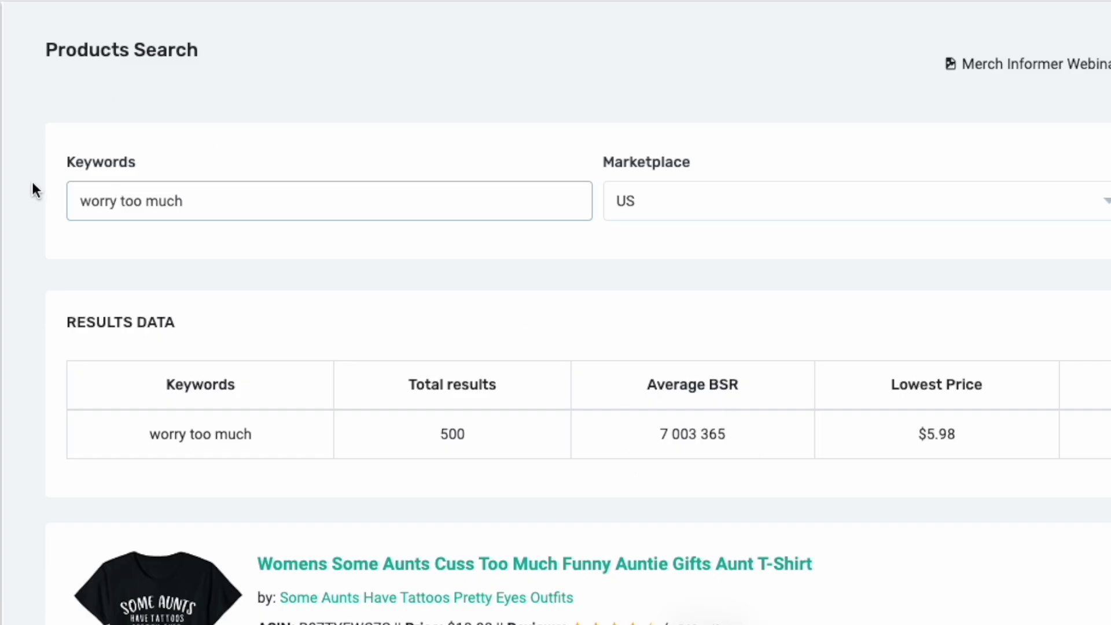
- Replace "worry" in the keywords with "I'm" and search products for "I'm too much"
{"action": "left_click_drag", "start_coordinate": [118, 199], "coordinate": [18, 199]}
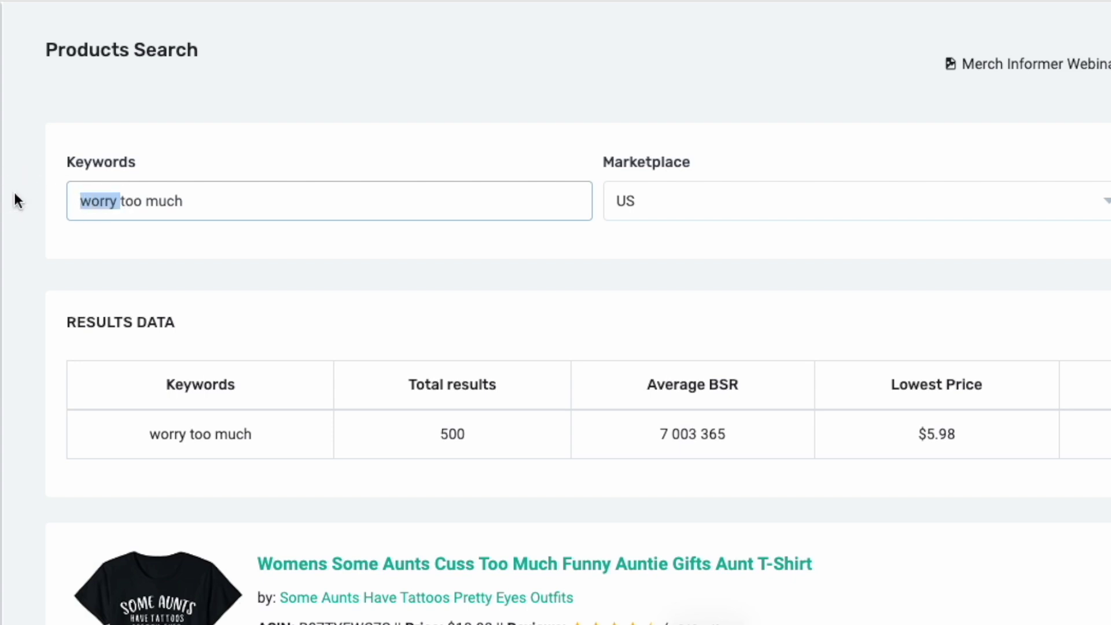
{"action": "key", "text": "BackSpace"}
{"action": "type", "text": "I'm"}
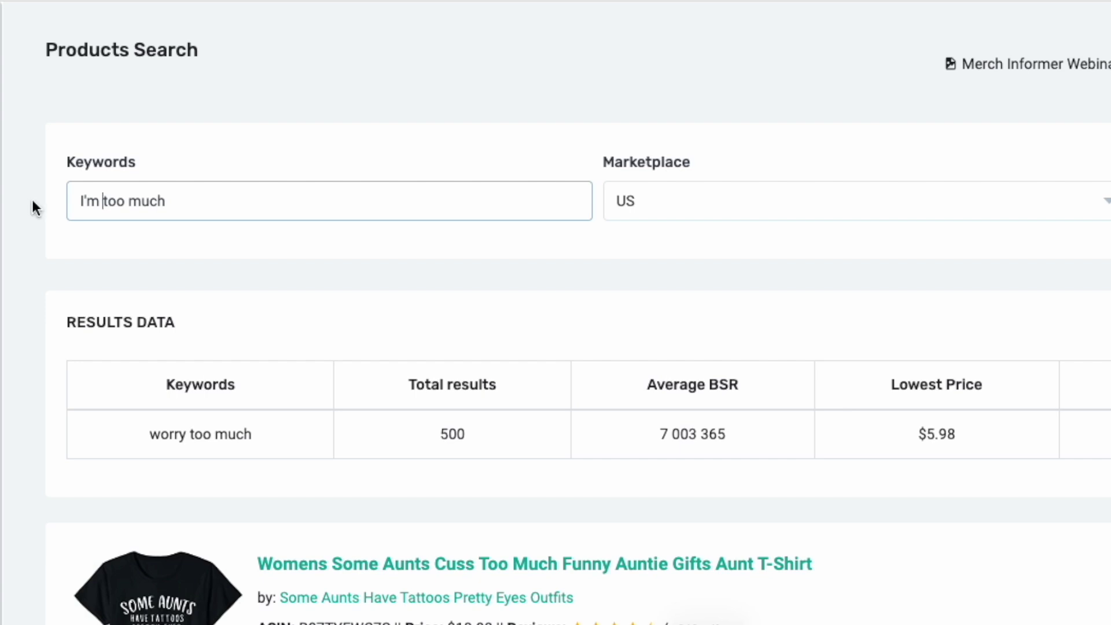
{"action": "key", "text": "Return"}
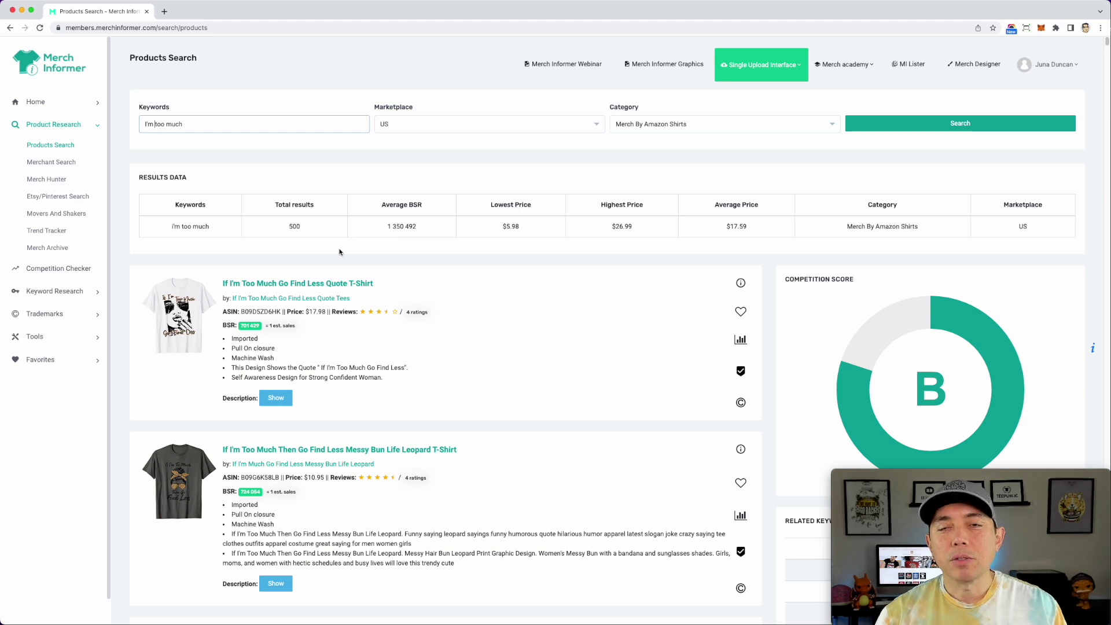
- Load the Trending Phrases for January 12, 2023 and review the United States lists of one- to four-word phrases
{"action": "left_click", "coordinate": [51, 292]}
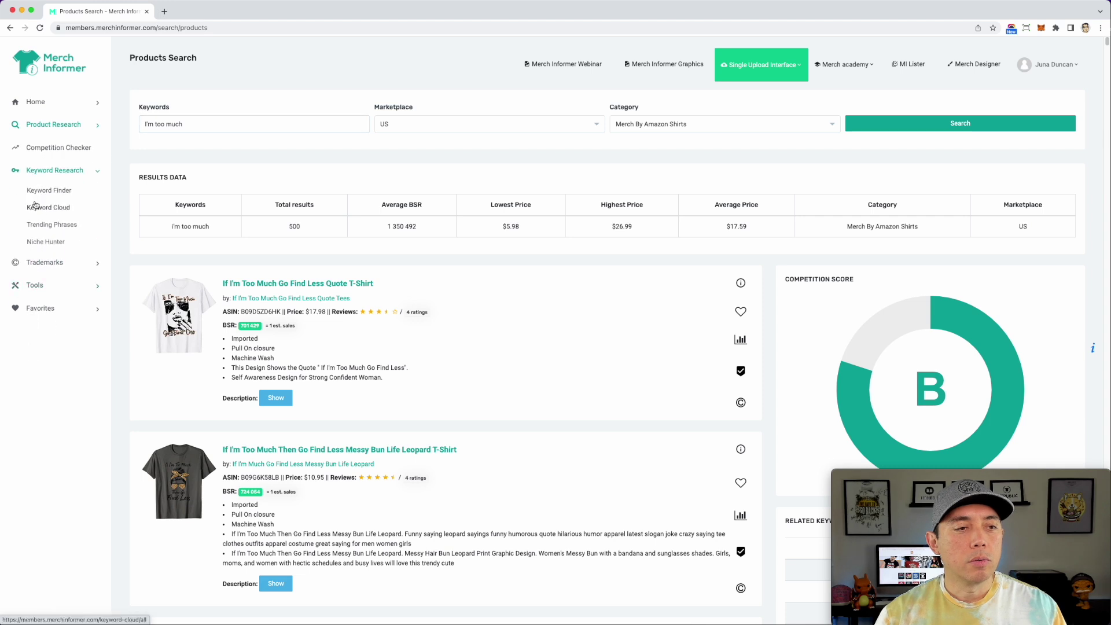
{"action": "left_click", "coordinate": [52, 226]}
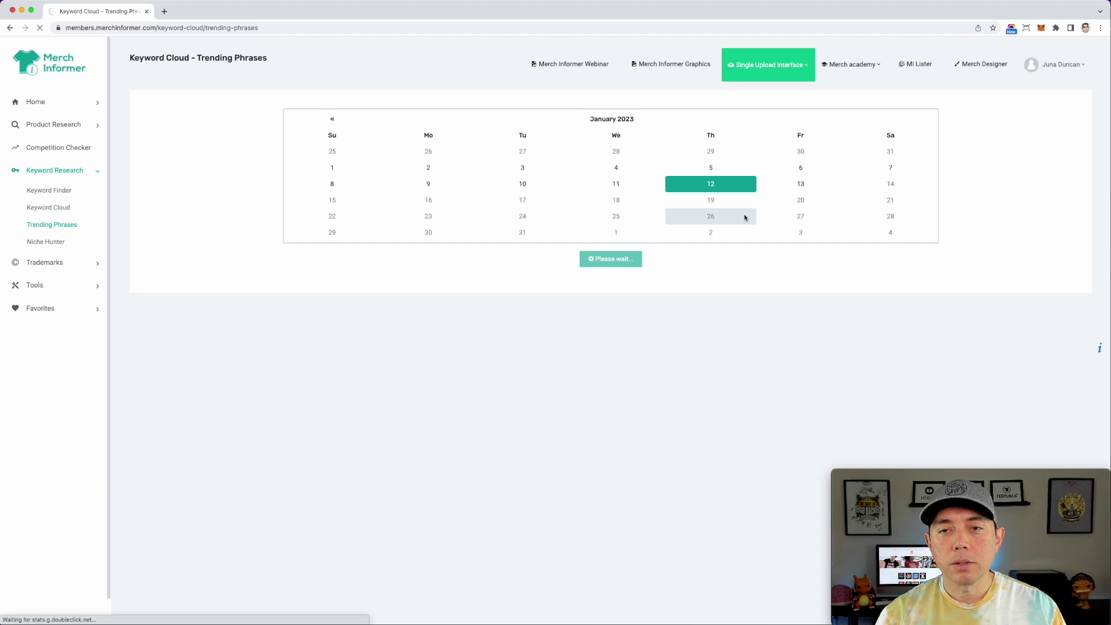
{"action": "scroll", "coordinate": [786, 389], "scroll_direction": "down", "scroll_amount": 2}
{"action": "scroll", "coordinate": [786, 389], "scroll_direction": "down", "scroll_amount": 3}
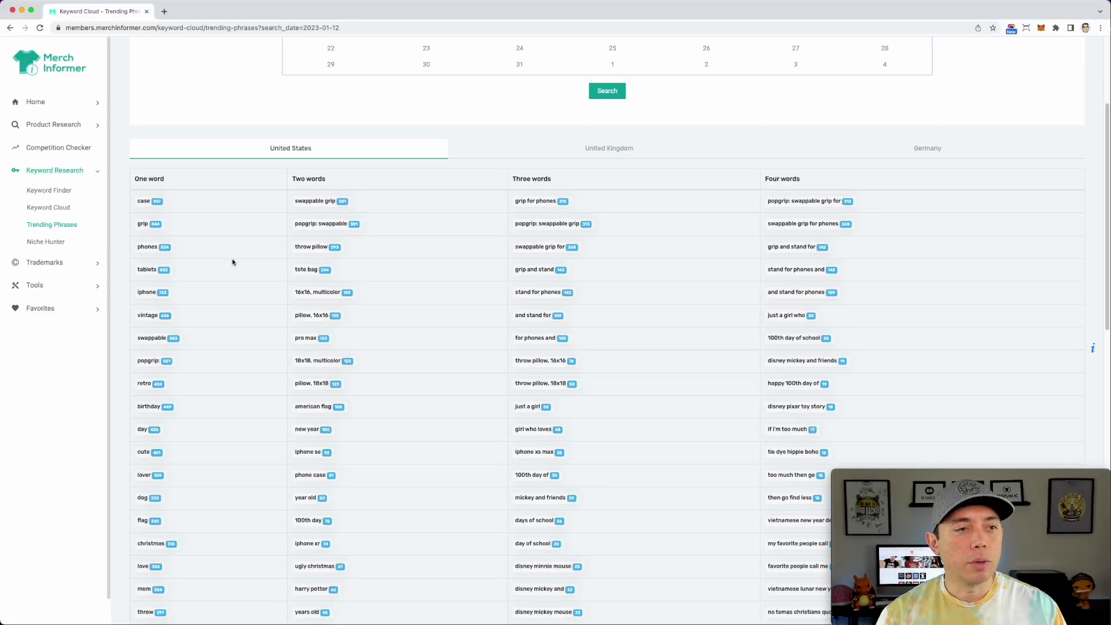
{"action": "scroll", "coordinate": [49, 153], "scroll_direction": "up", "scroll_amount": 1}
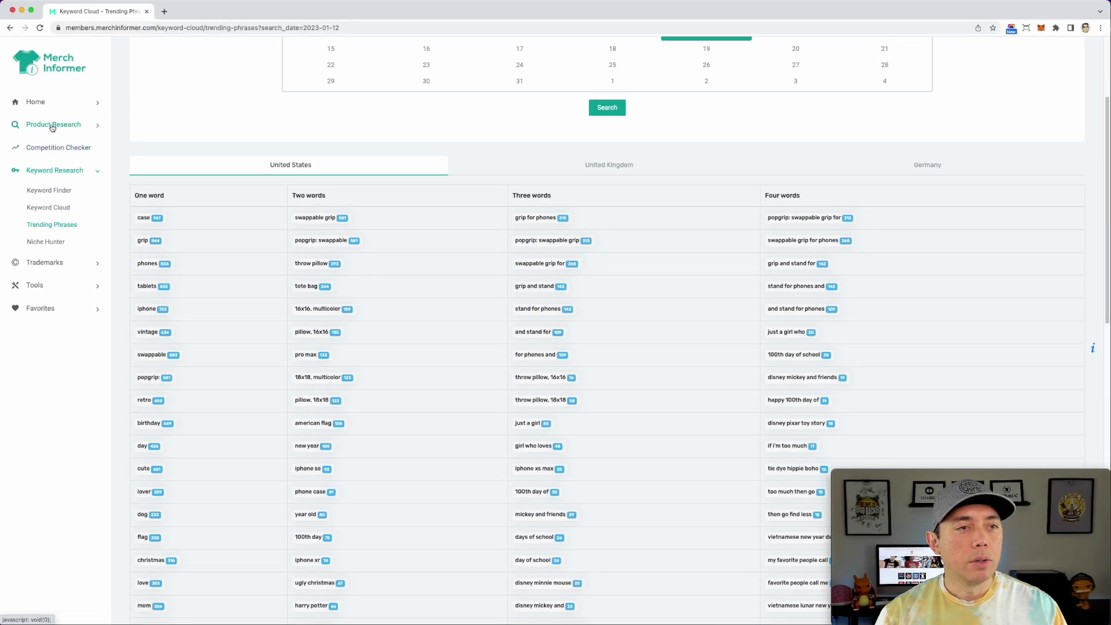
- Return to Products Search and search Merch By Amazon shirts in the US for "tie dye hippie boho"
{"action": "left_click", "coordinate": [53, 125]}
{"action": "left_click", "coordinate": [51, 145]}
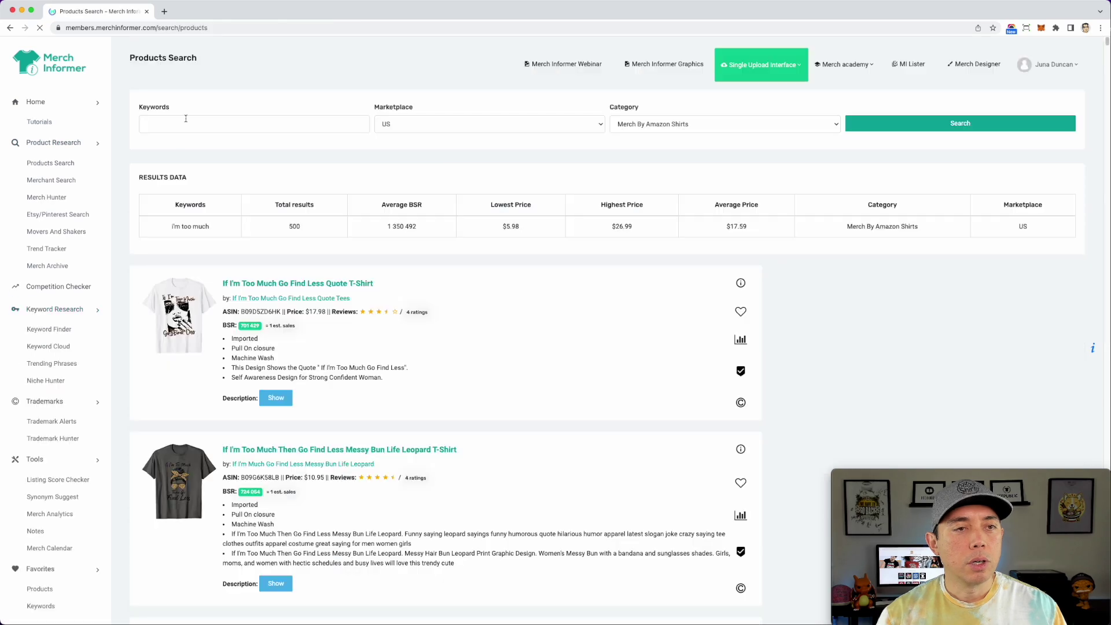
{"action": "left_click", "coordinate": [186, 123]}
{"action": "type", "text": "tie dye "}
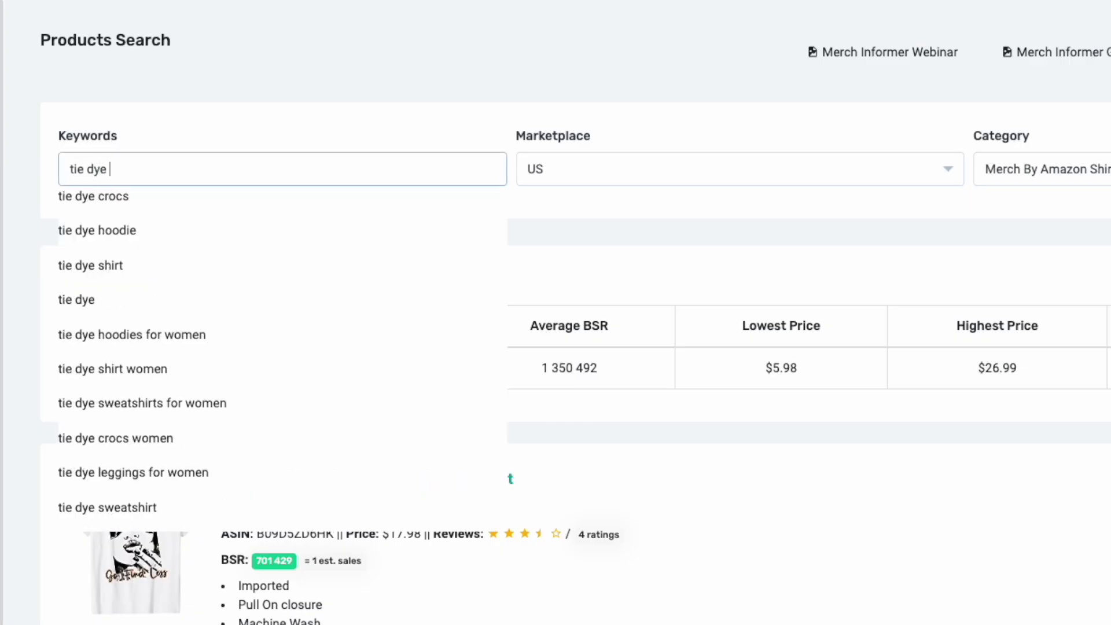
{"action": "type", "text": "hipp"}
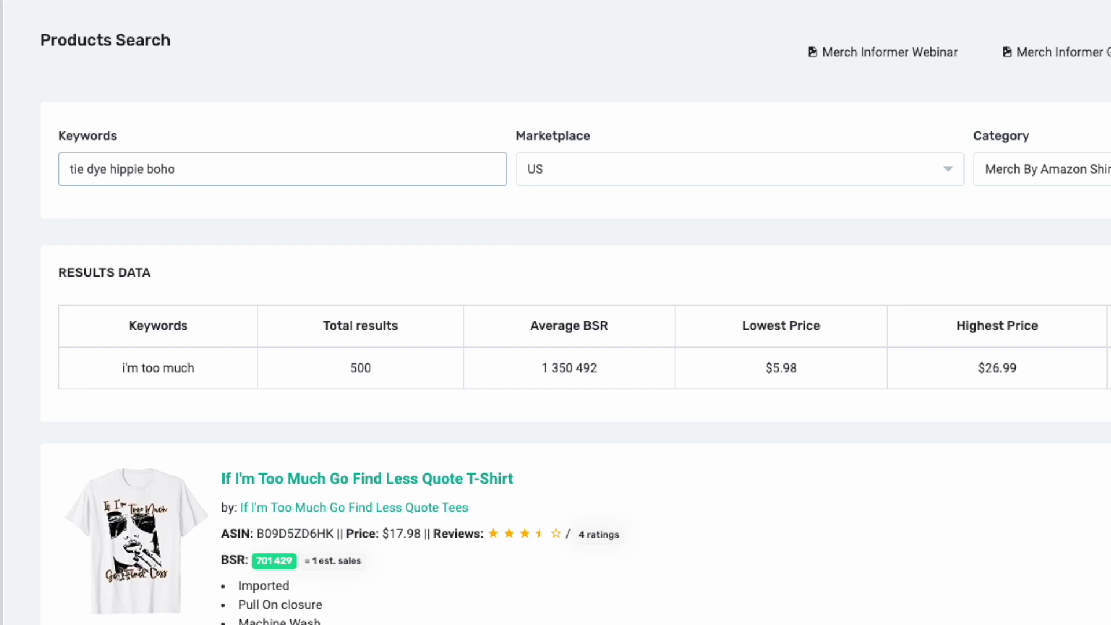
{"action": "type", "text": "ie boho"}
{"action": "key", "text": "Return"}
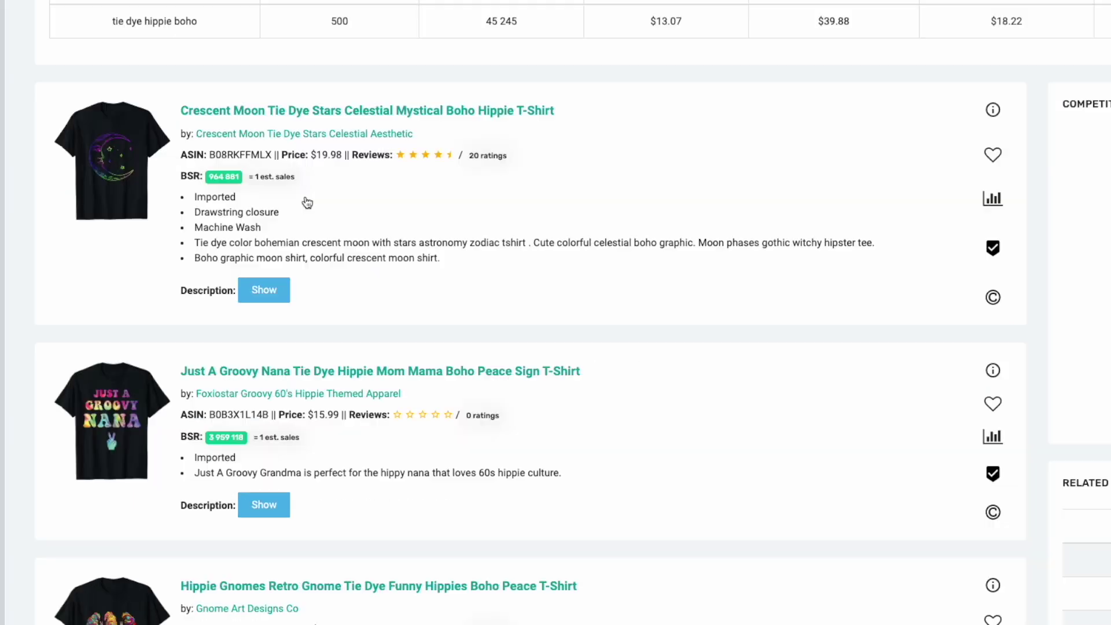
- Review the first "tie dye hippie boho" products, checking their BSR values, the results data and the competition score
{"action": "scroll", "coordinate": [291, 341], "scroll_direction": "down", "scroll_amount": 5}
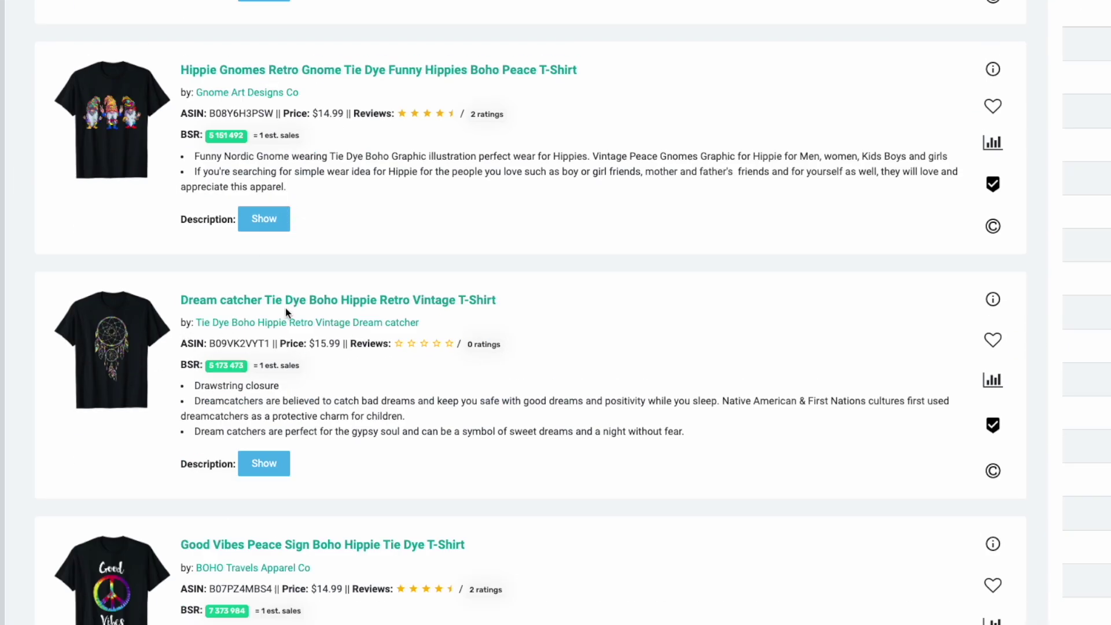
{"action": "scroll", "coordinate": [255, 318], "scroll_direction": "down", "scroll_amount": 5}
{"action": "scroll", "coordinate": [119, 347], "scroll_direction": "down", "scroll_amount": 3}
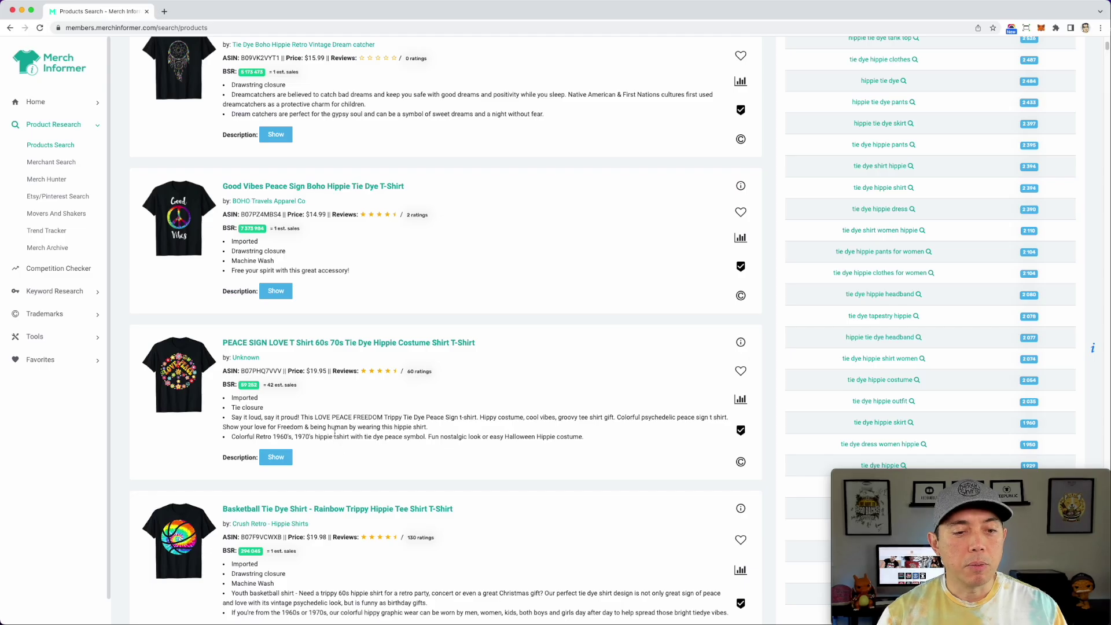
{"action": "scroll", "coordinate": [335, 433], "scroll_direction": "up", "scroll_amount": 15}
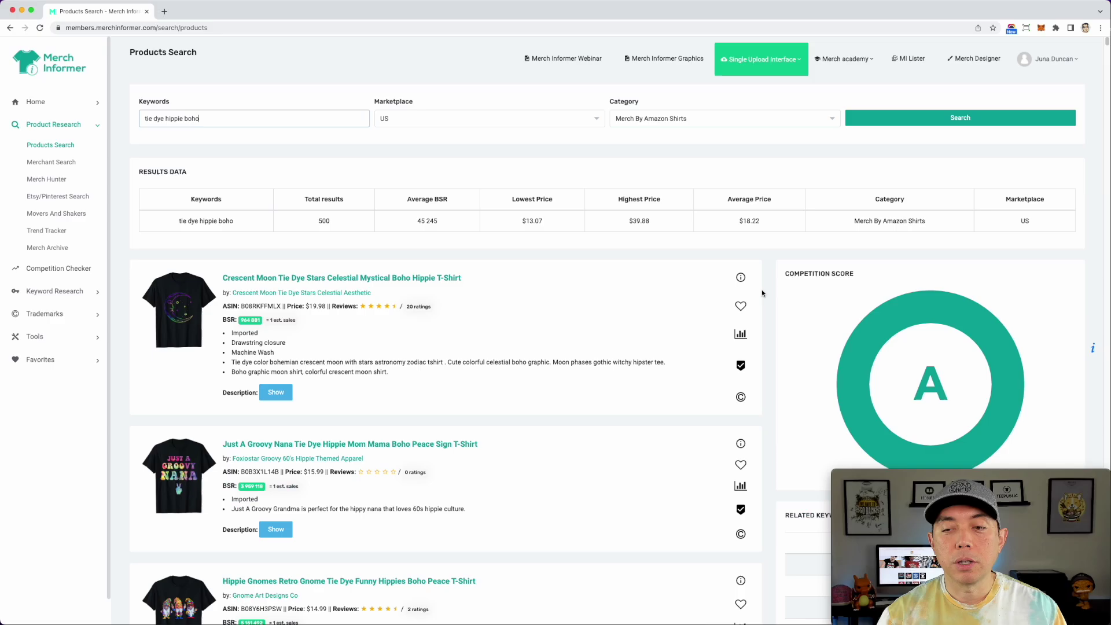
{"action": "scroll", "coordinate": [757, 294], "scroll_direction": "down", "scroll_amount": 3}
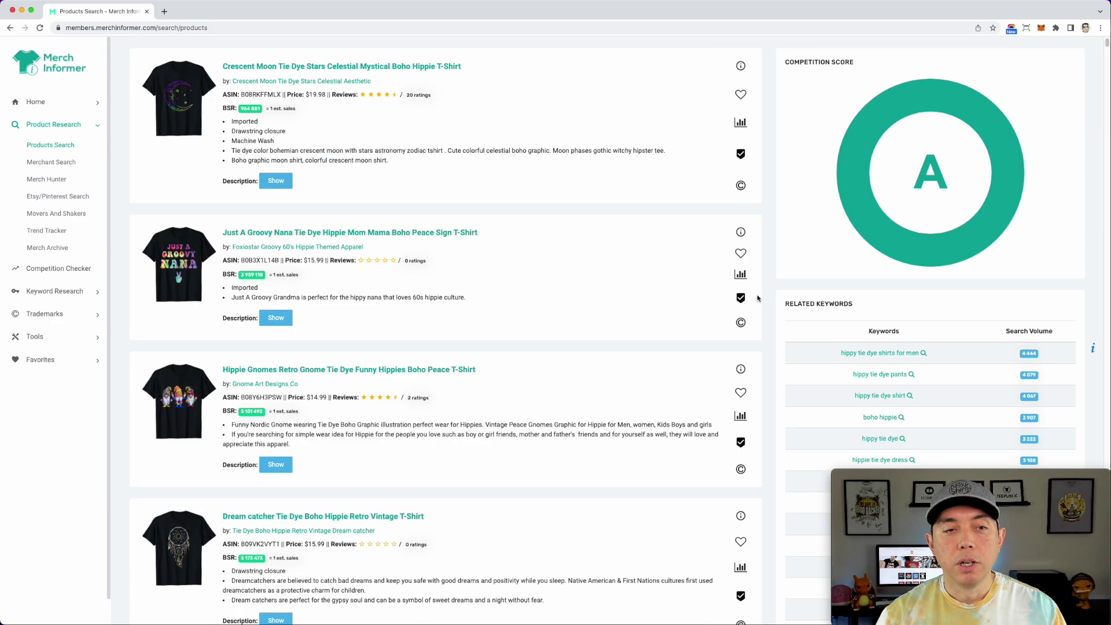
{"action": "scroll", "coordinate": [757, 294], "scroll_direction": "up", "scroll_amount": 3}
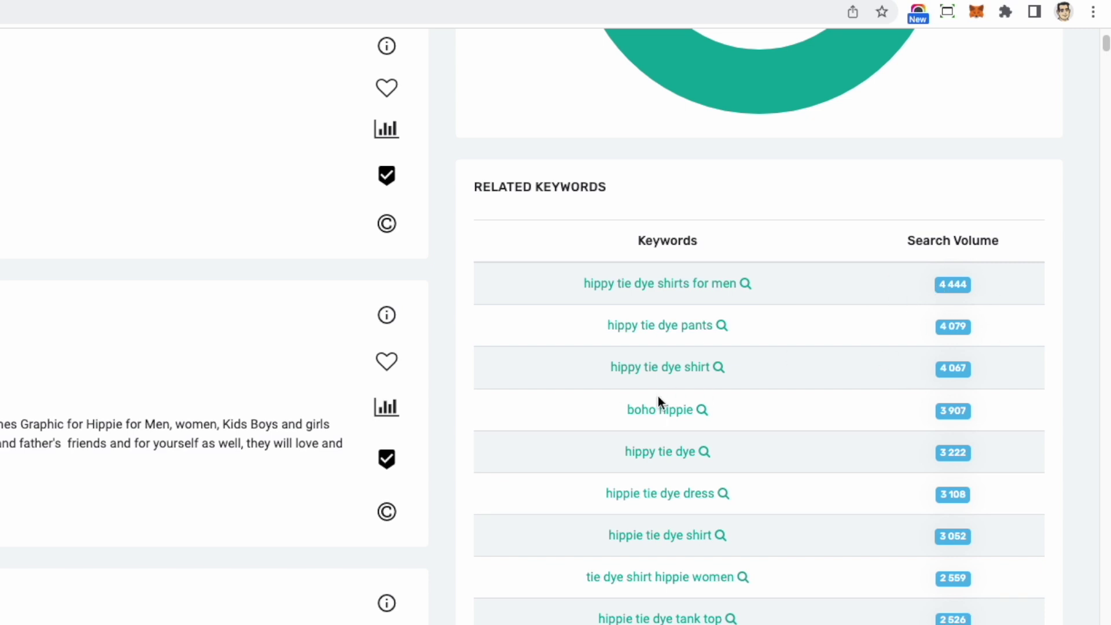
- Examine the related keywords and the shirt designs further down the "tie dye hippie boho" results, comparing BSR values and ratings
{"action": "scroll", "coordinate": [681, 412], "scroll_direction": "down", "scroll_amount": 5}
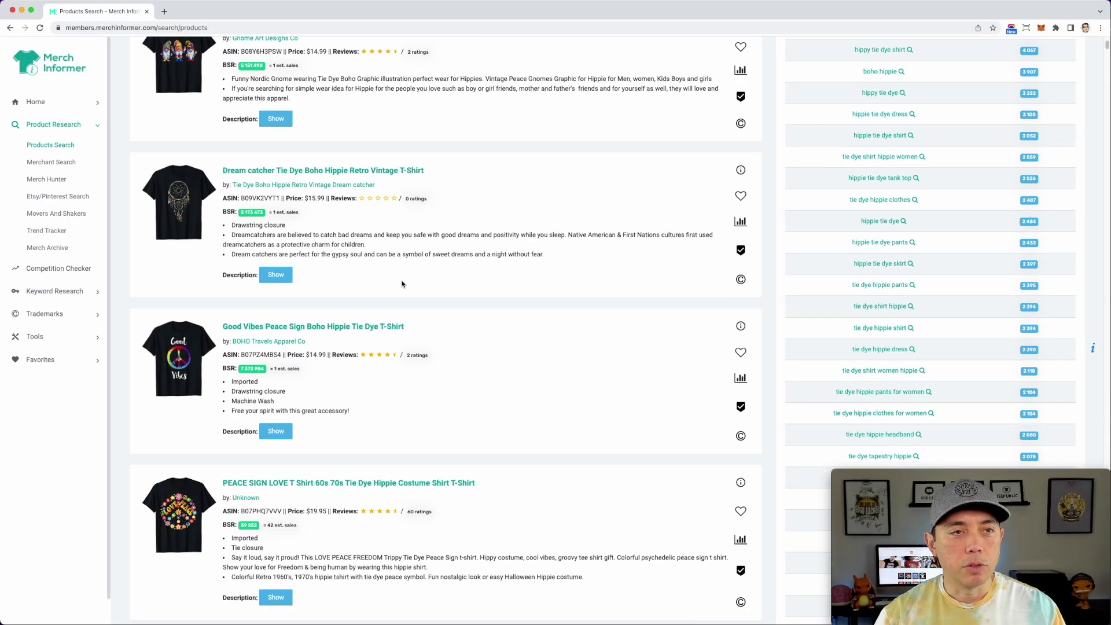
{"action": "scroll", "coordinate": [402, 283], "scroll_direction": "down", "scroll_amount": 3}
{"action": "scroll", "coordinate": [234, 281], "scroll_direction": "down", "scroll_amount": 8}
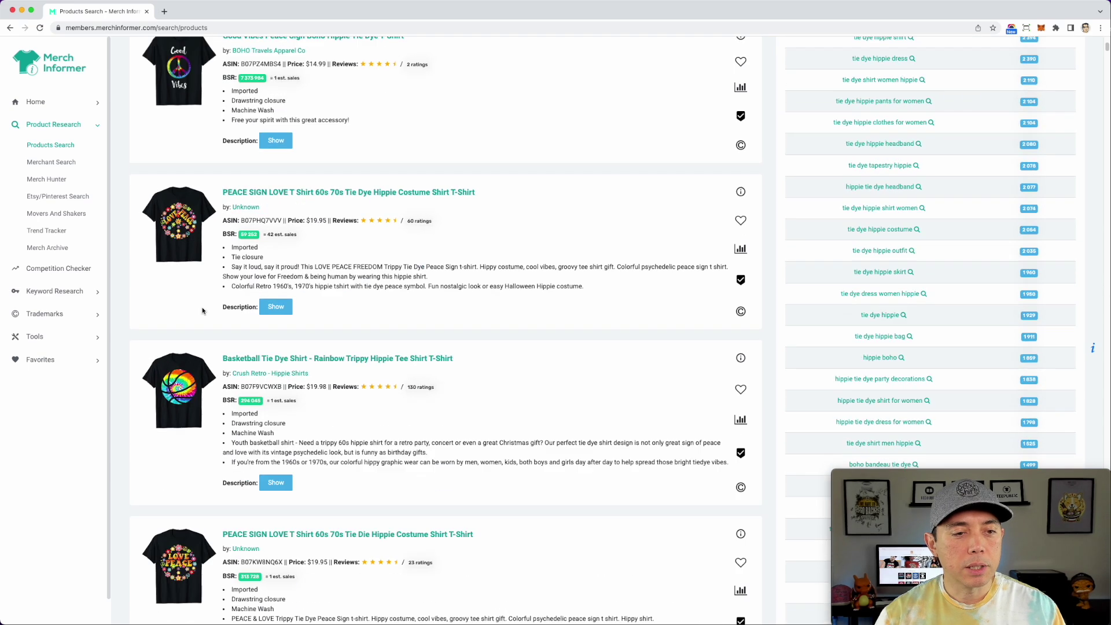
{"action": "scroll", "coordinate": [356, 392], "scroll_direction": "down", "scroll_amount": 15}
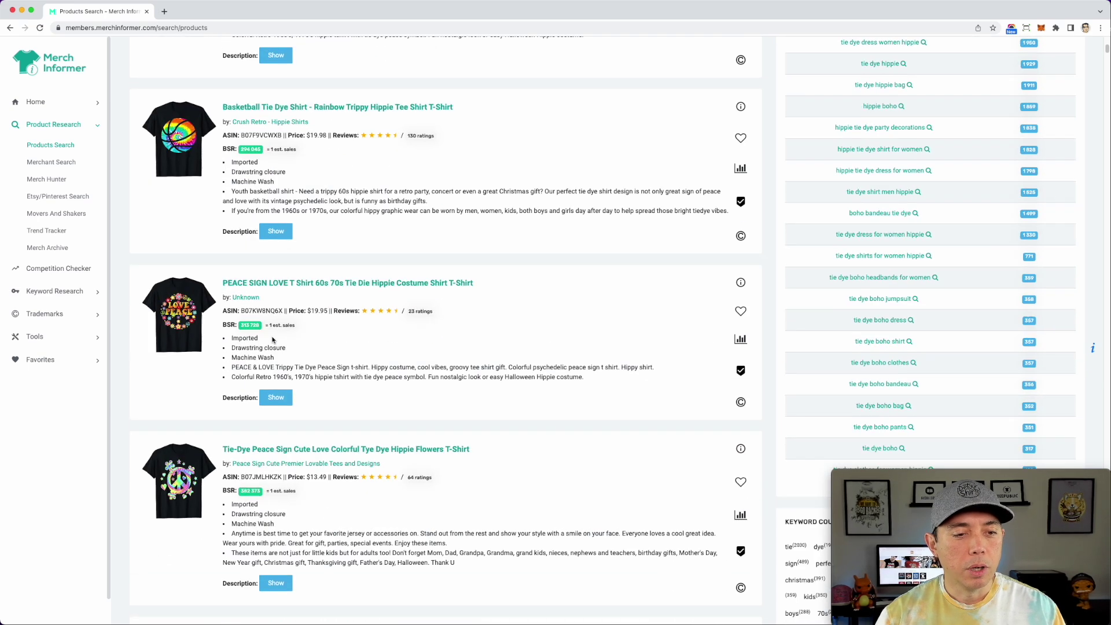
{"action": "scroll", "coordinate": [356, 392], "scroll_direction": "down", "scroll_amount": 15}
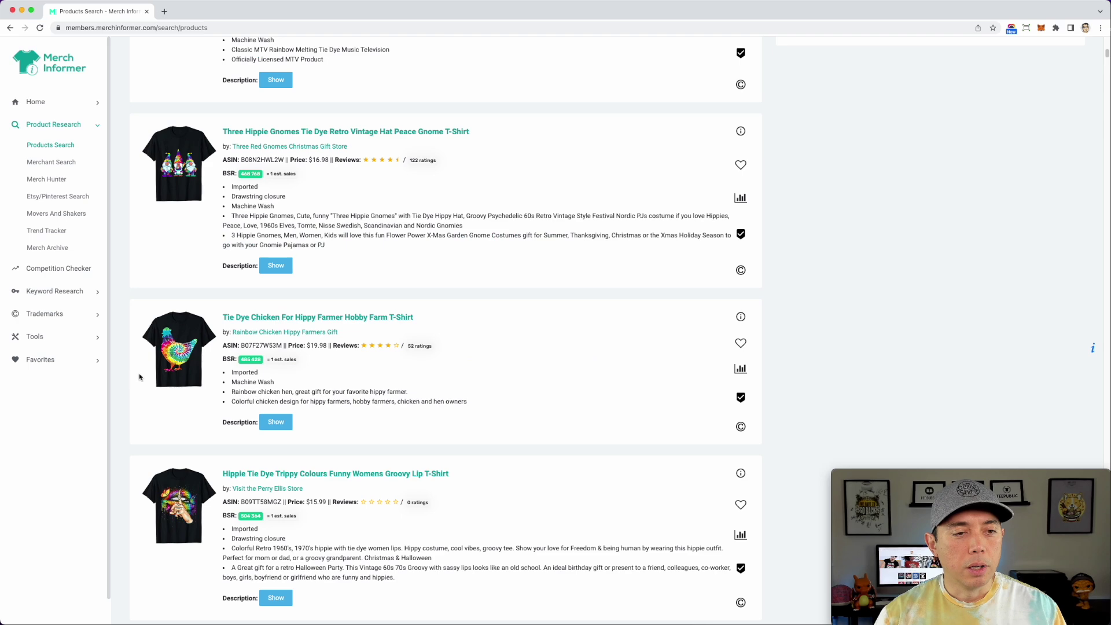
{"action": "scroll", "coordinate": [229, 379], "scroll_direction": "down", "scroll_amount": 4}
{"action": "scroll", "coordinate": [434, 397], "scroll_direction": "up", "scroll_amount": 17}
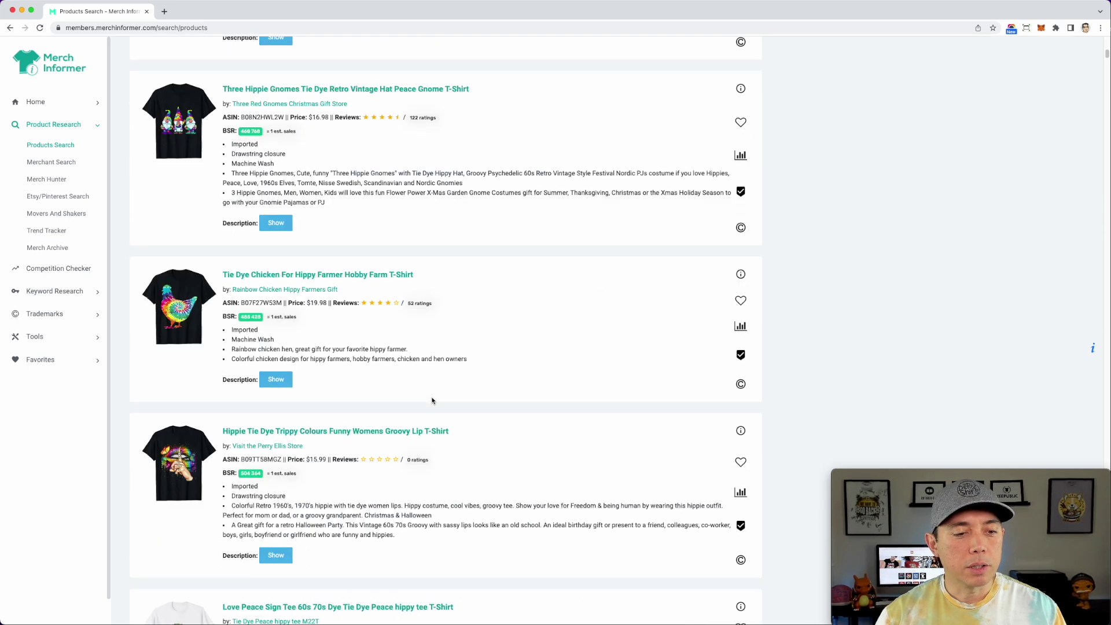
{"action": "scroll", "coordinate": [425, 422], "scroll_direction": "up", "scroll_amount": 20}
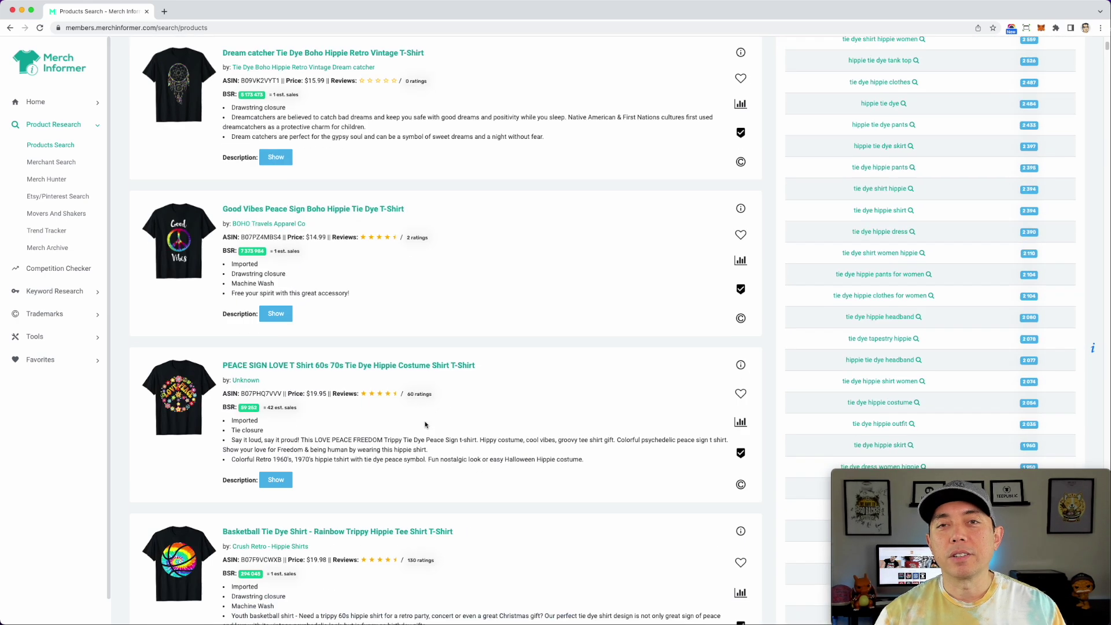
{"action": "scroll", "coordinate": [425, 424], "scroll_direction": "up", "scroll_amount": 6}
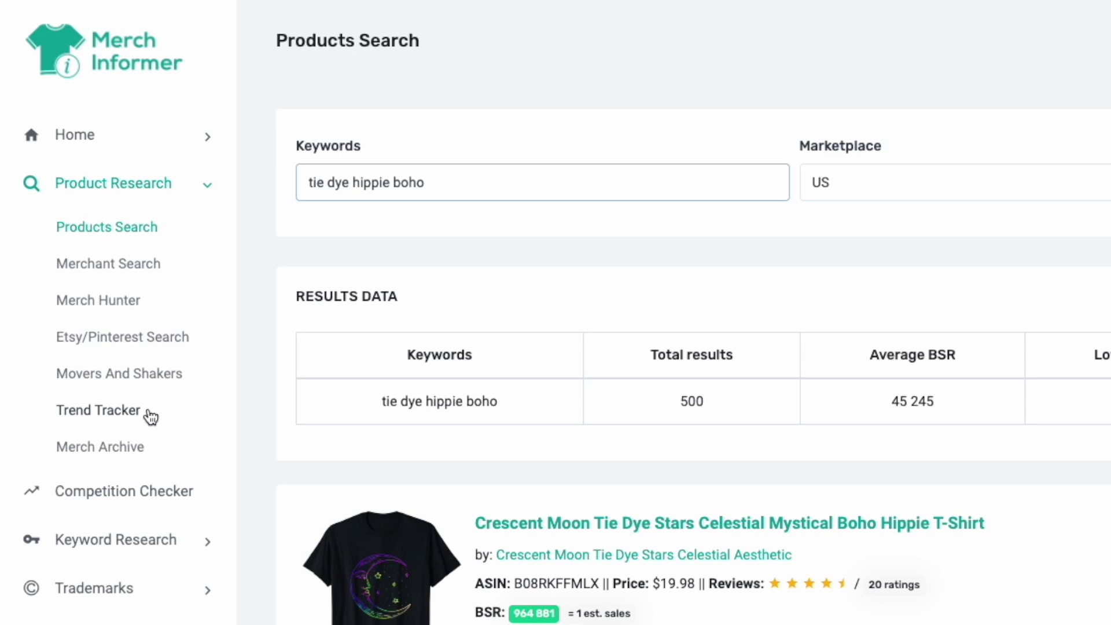
- Open Movers And Shakers and view the available period types, leaving Daily selected
{"action": "left_click", "coordinate": [130, 377]}
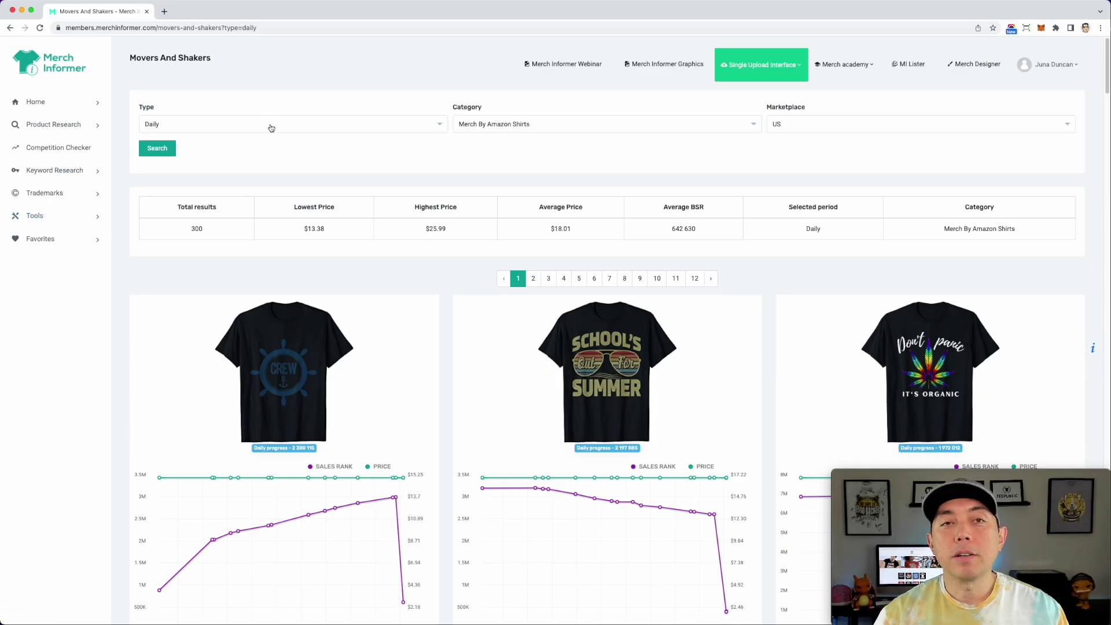
{"action": "left_click", "coordinate": [270, 128]}
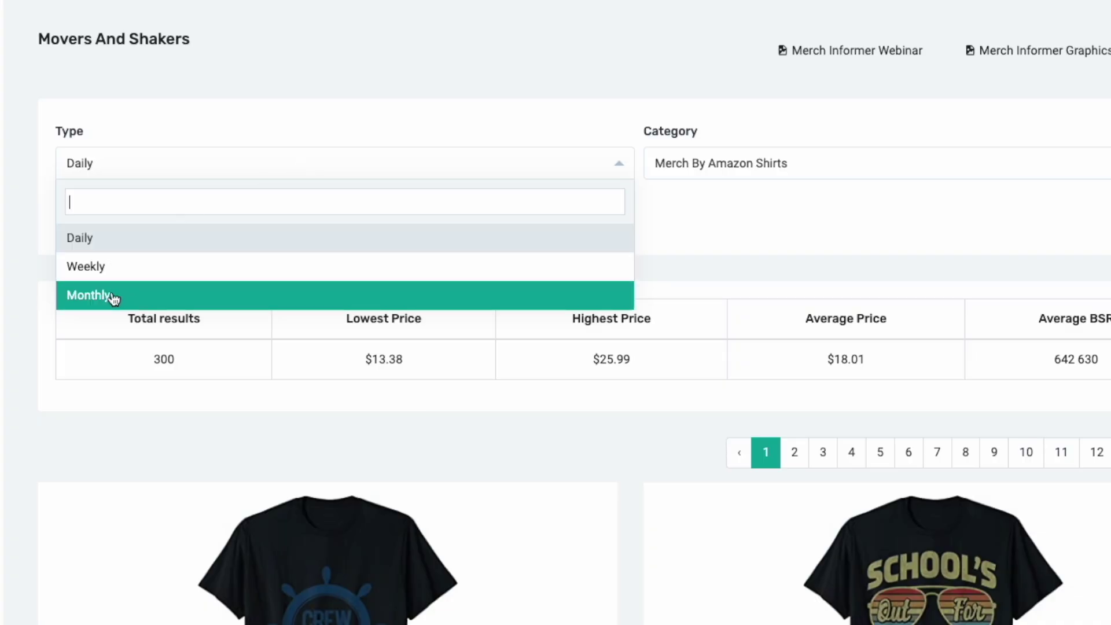
{"action": "left_click", "coordinate": [715, 222]}
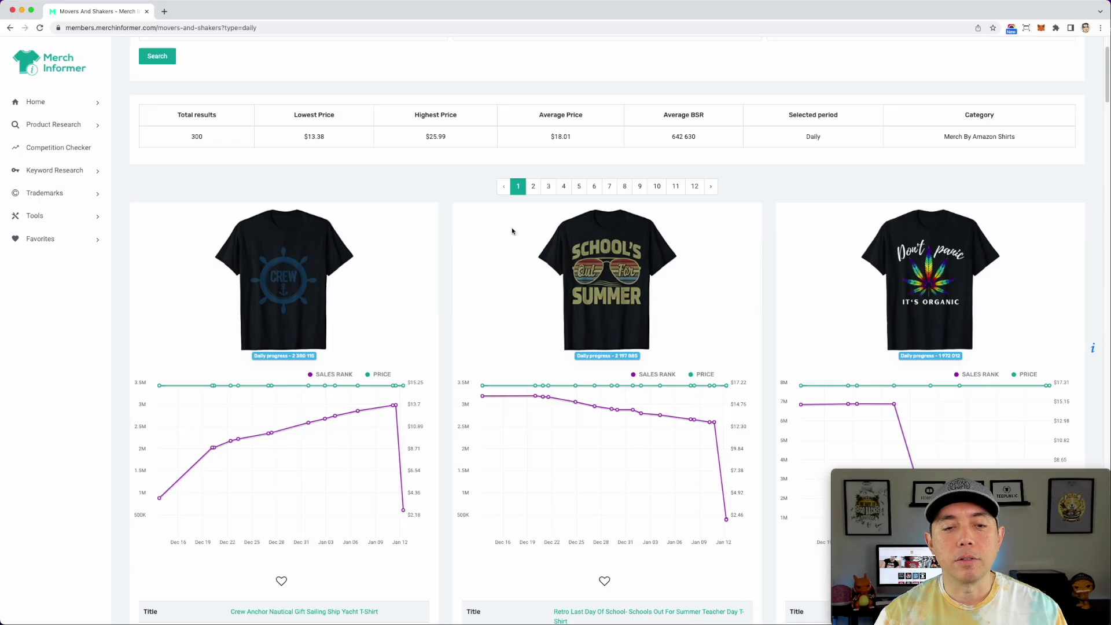
- Examine the sales rank and price charts of the daily Movers And Shakers shirts, along with their designs and BSR values
{"action": "scroll", "coordinate": [756, 537], "scroll_direction": "down", "scroll_amount": 1}
{"action": "scroll", "coordinate": [393, 363], "scroll_direction": "down", "scroll_amount": 1}
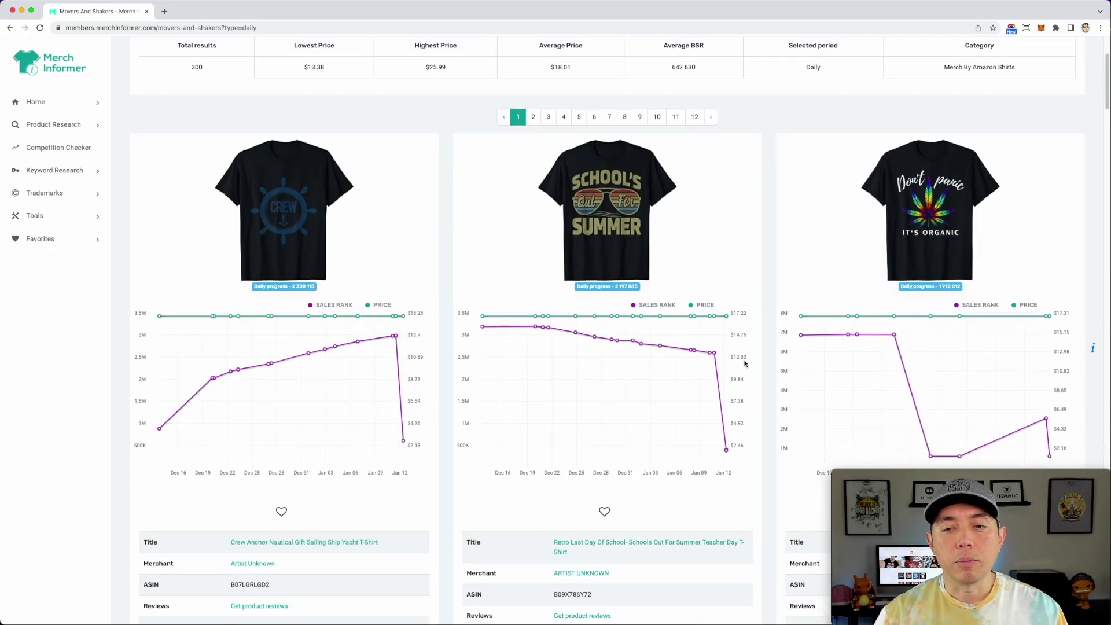
{"action": "scroll", "coordinate": [747, 361], "scroll_direction": "down", "scroll_amount": 2}
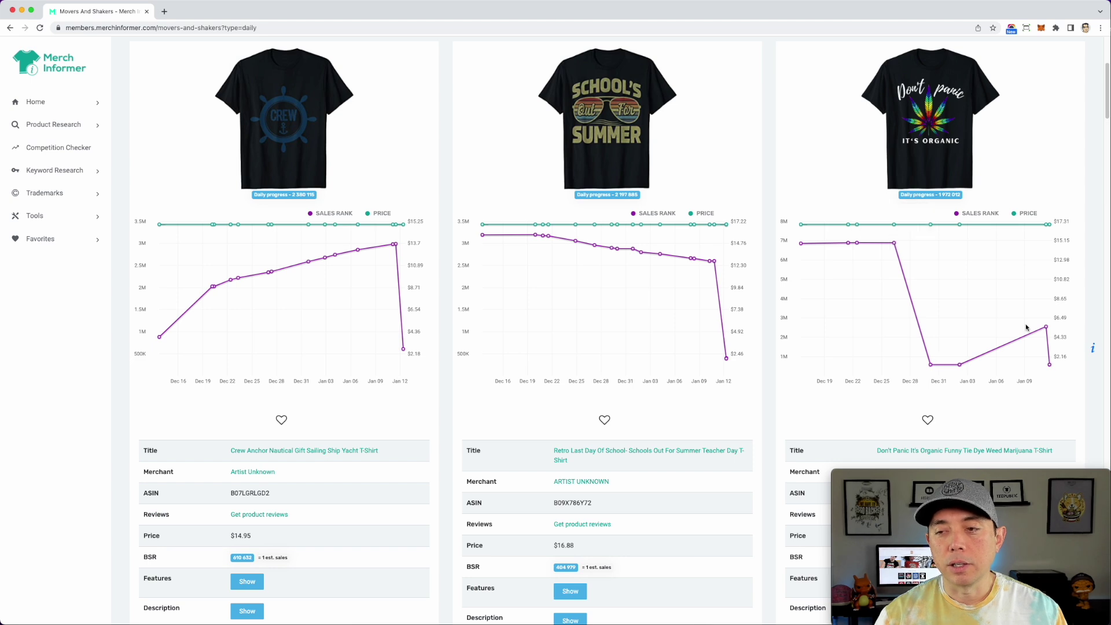
{"action": "scroll", "coordinate": [608, 346], "scroll_direction": "down", "scroll_amount": 15}
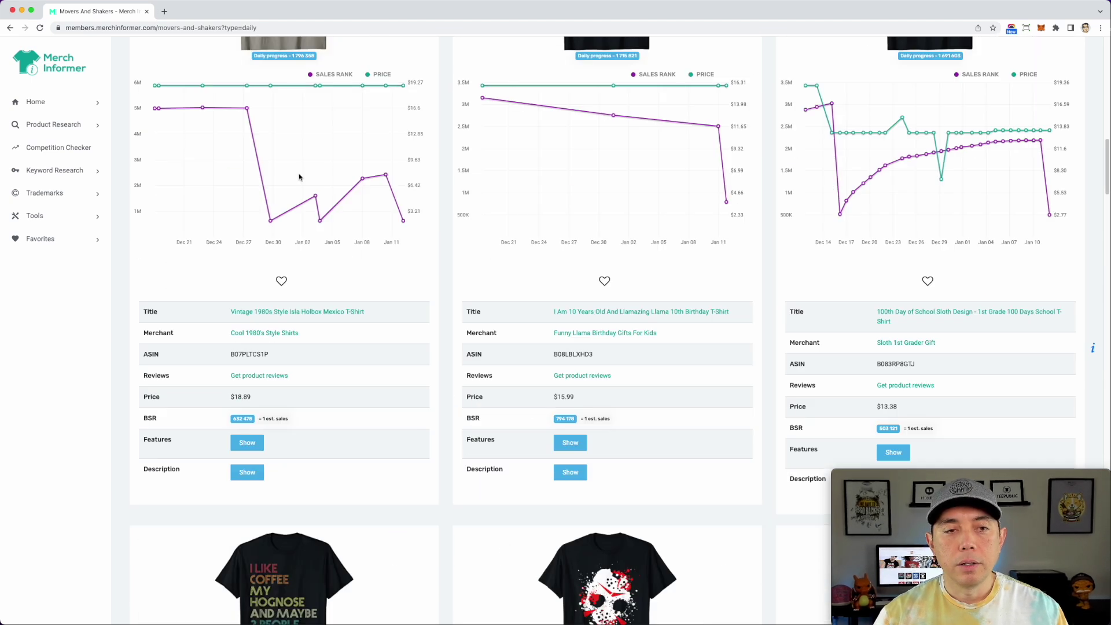
{"action": "scroll", "coordinate": [598, 322], "scroll_direction": "up", "scroll_amount": 6}
{"action": "scroll", "coordinate": [597, 322], "scroll_direction": "up", "scroll_amount": 4}
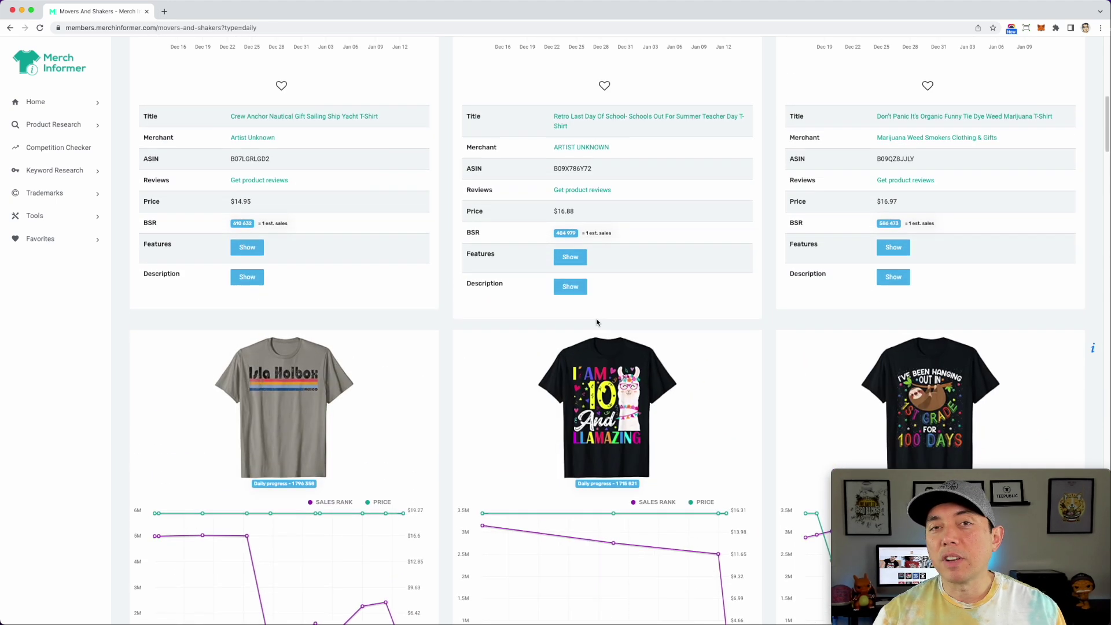
{"action": "scroll", "coordinate": [596, 322], "scroll_direction": "up", "scroll_amount": 4}
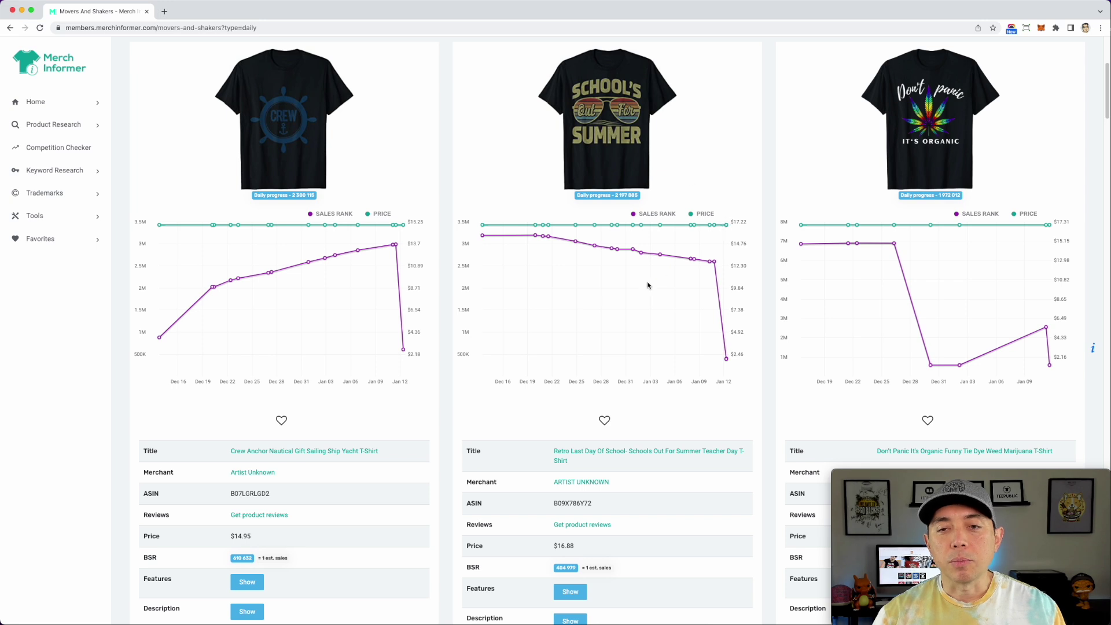
{"action": "scroll", "coordinate": [620, 319], "scroll_direction": "down", "scroll_amount": 1}
{"action": "scroll", "coordinate": [662, 271], "scroll_direction": "up", "scroll_amount": 2}
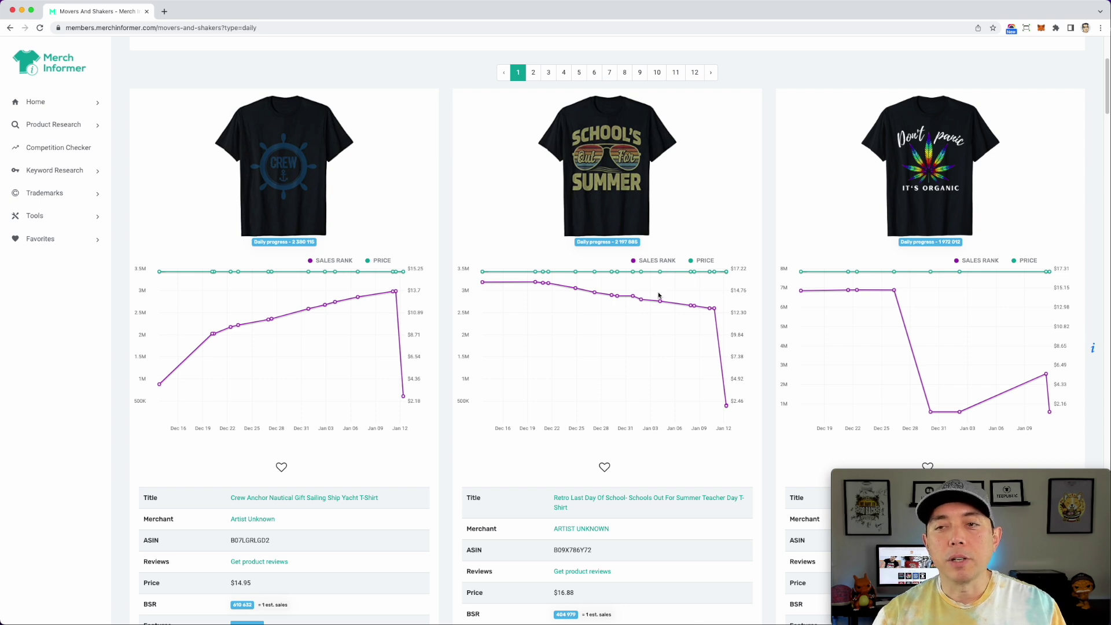
{"action": "scroll", "coordinate": [320, 255], "scroll_direction": "up", "scroll_amount": 4}
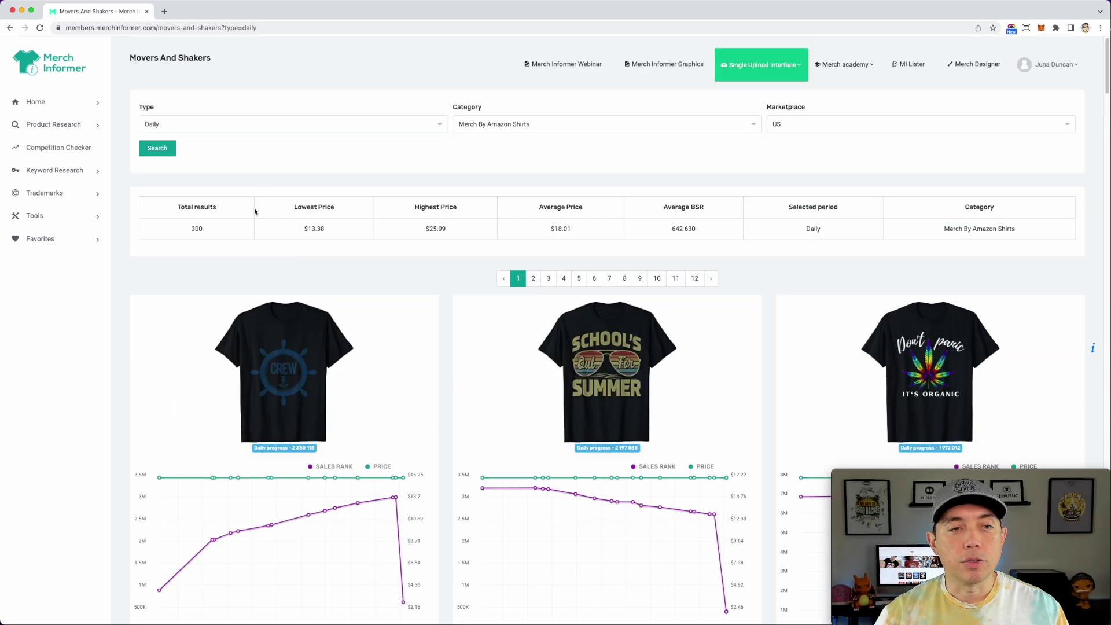
- Set the Movers And Shakers type to Weekly, run the search and review the first shirts' sales rank charts
{"action": "left_click", "coordinate": [416, 125]}
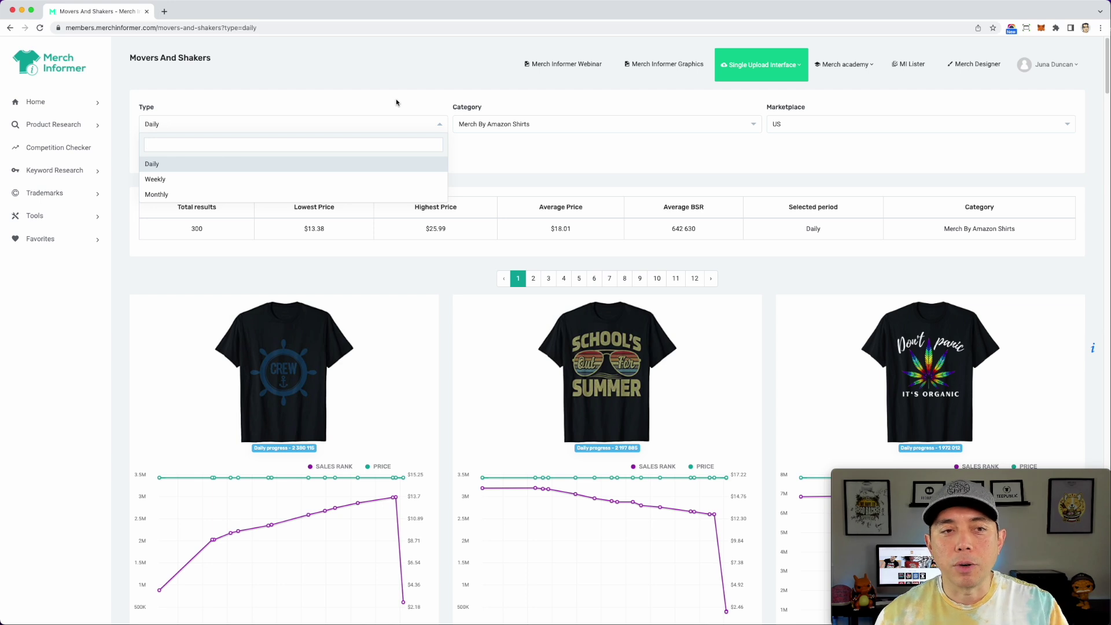
{"action": "left_click", "coordinate": [194, 181]}
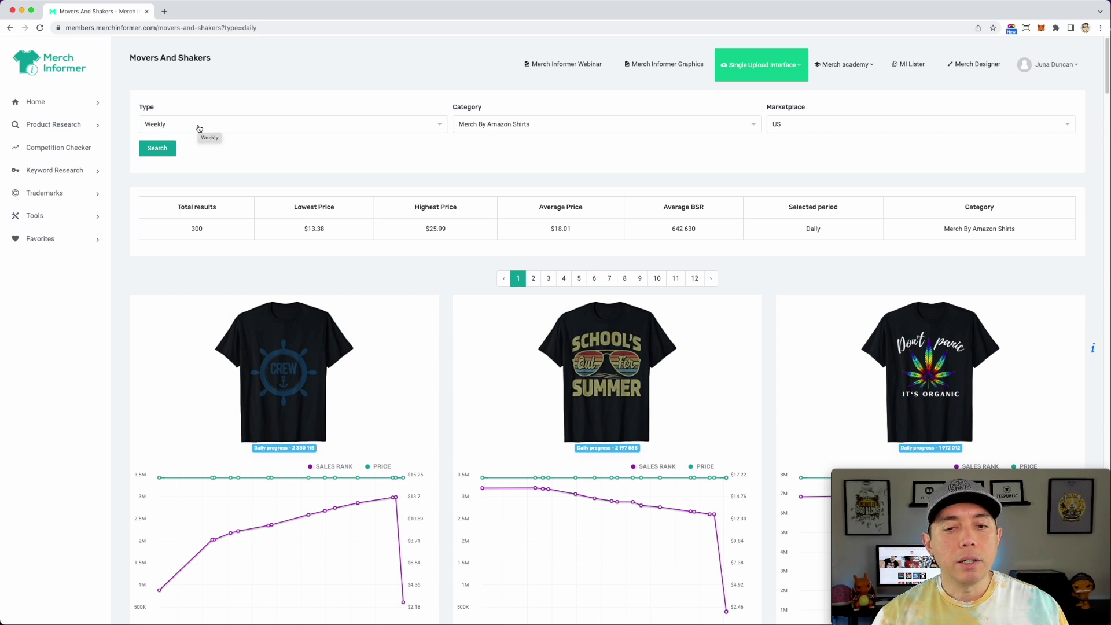
{"action": "left_click", "coordinate": [173, 149]}
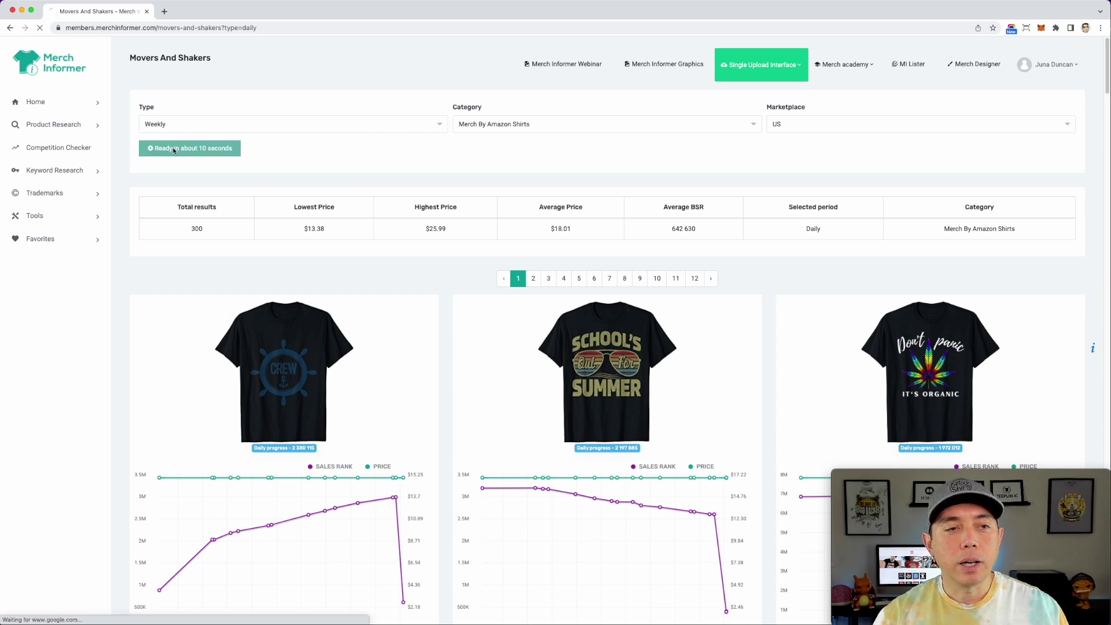
{"action": "scroll", "coordinate": [486, 310], "scroll_direction": "down", "scroll_amount": 5}
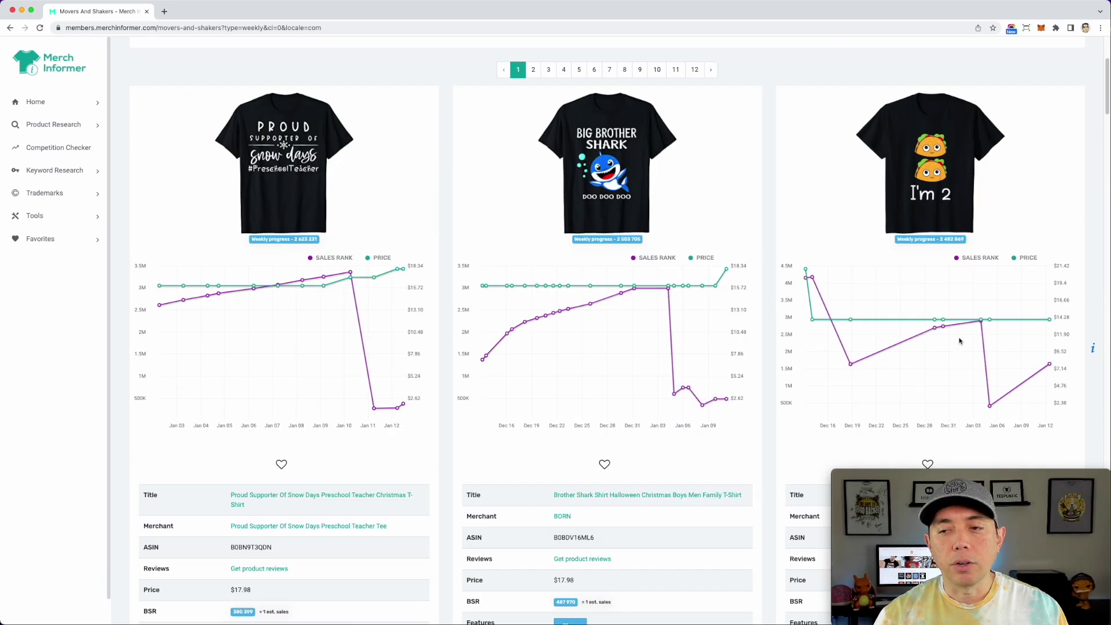
{"action": "scroll", "coordinate": [334, 141], "scroll_direction": "up", "scroll_amount": 4}
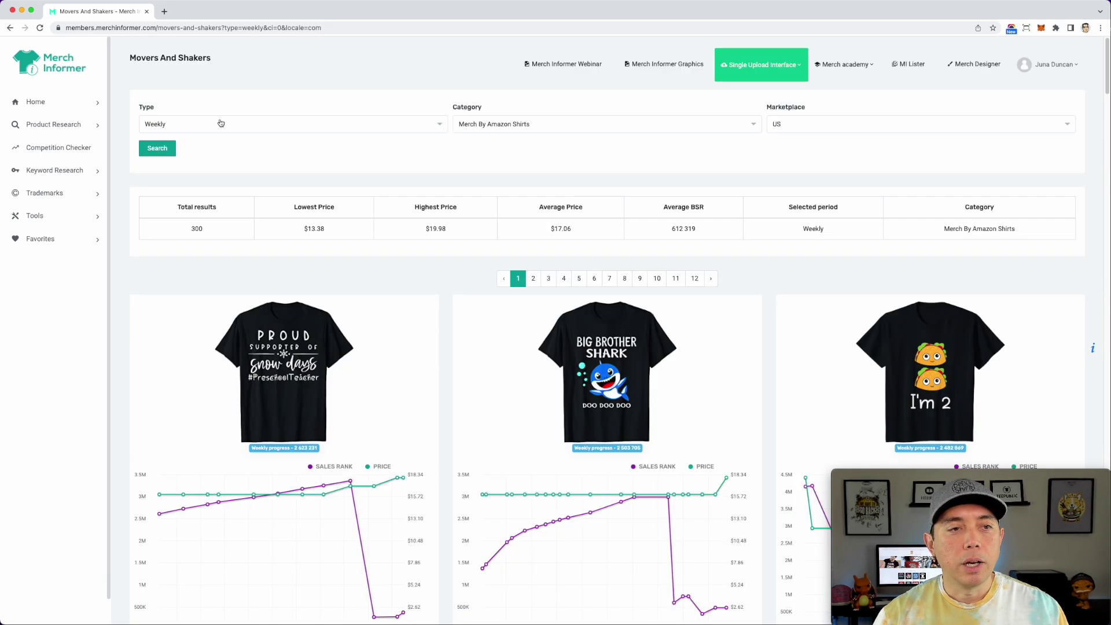
- Set the Movers And Shakers type to Monthly, run the search and review the first shirts' sales rank and price charts
{"action": "left_click", "coordinate": [323, 125]}
{"action": "left_click", "coordinate": [203, 197]}
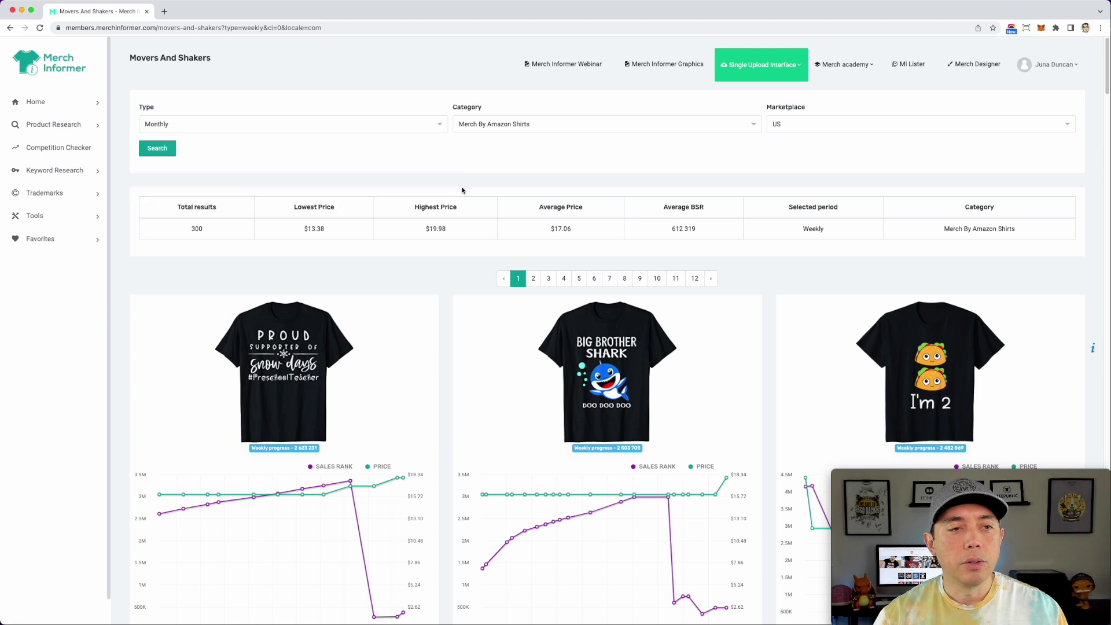
{"action": "left_click", "coordinate": [168, 152]}
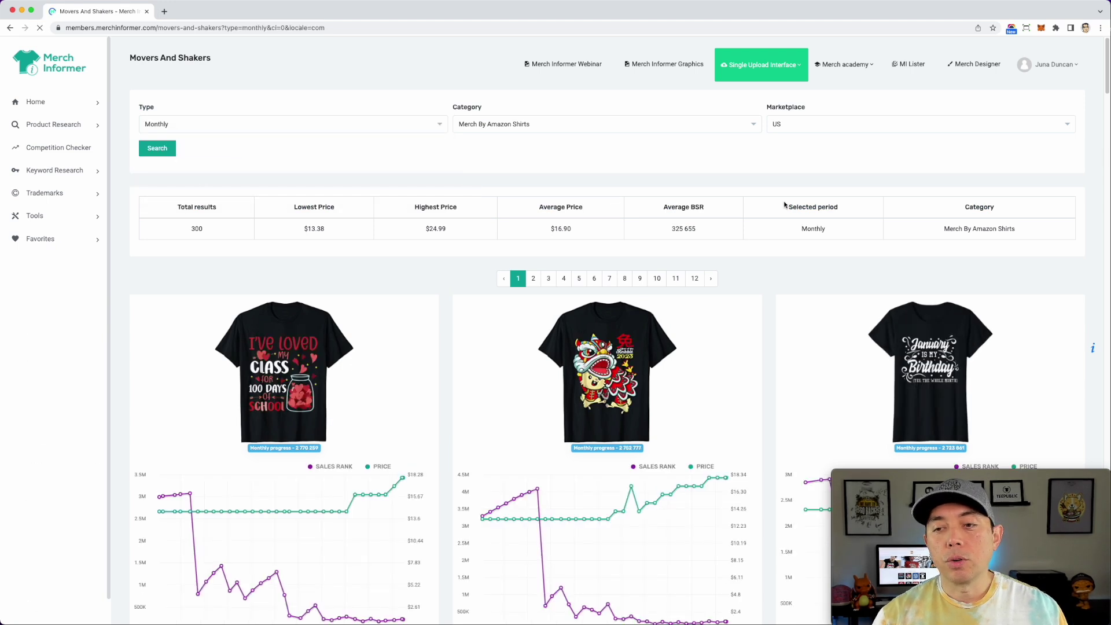
{"action": "scroll", "coordinate": [752, 255], "scroll_direction": "down", "scroll_amount": 4}
{"action": "scroll", "coordinate": [391, 202], "scroll_direction": "up", "scroll_amount": 3}
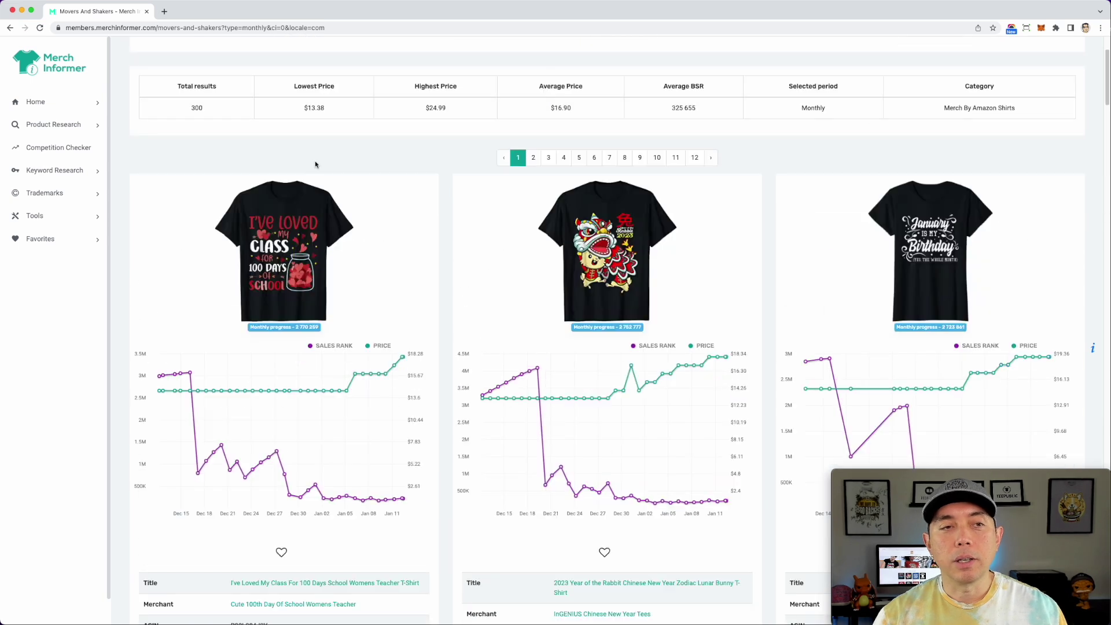
{"action": "scroll", "coordinate": [252, 130], "scroll_direction": "up", "scroll_amount": 2}
{"action": "scroll", "coordinate": [374, 325], "scroll_direction": "down", "scroll_amount": 1}
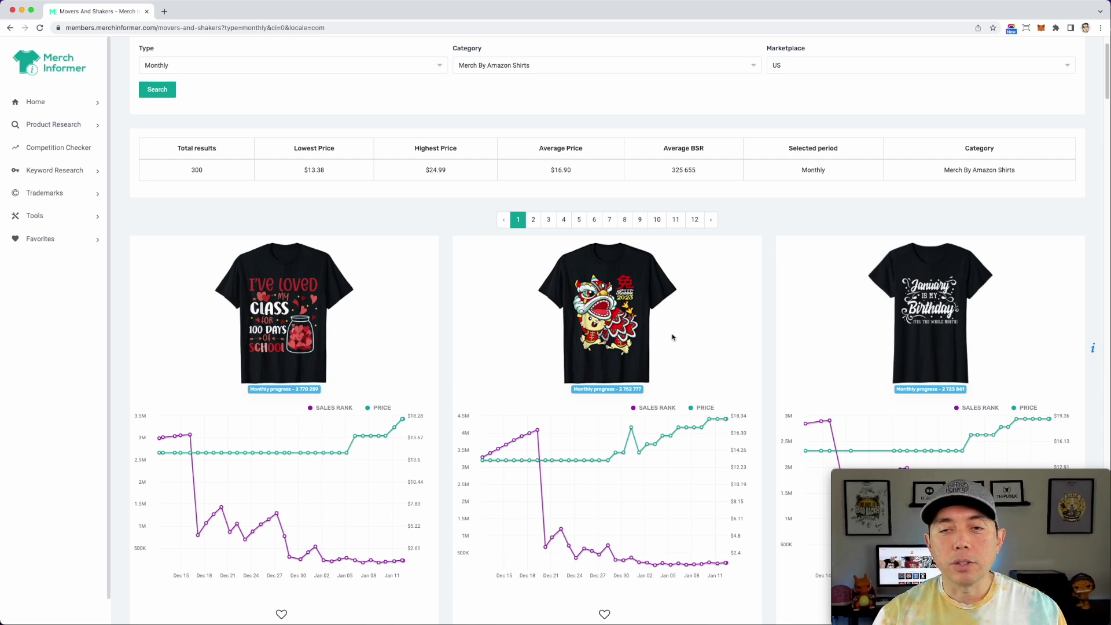
- Examine the designs, sales rank charts and BSR values of the shirts further down the monthly Movers And Shakers results
{"action": "scroll", "coordinate": [672, 337], "scroll_direction": "down", "scroll_amount": 10}
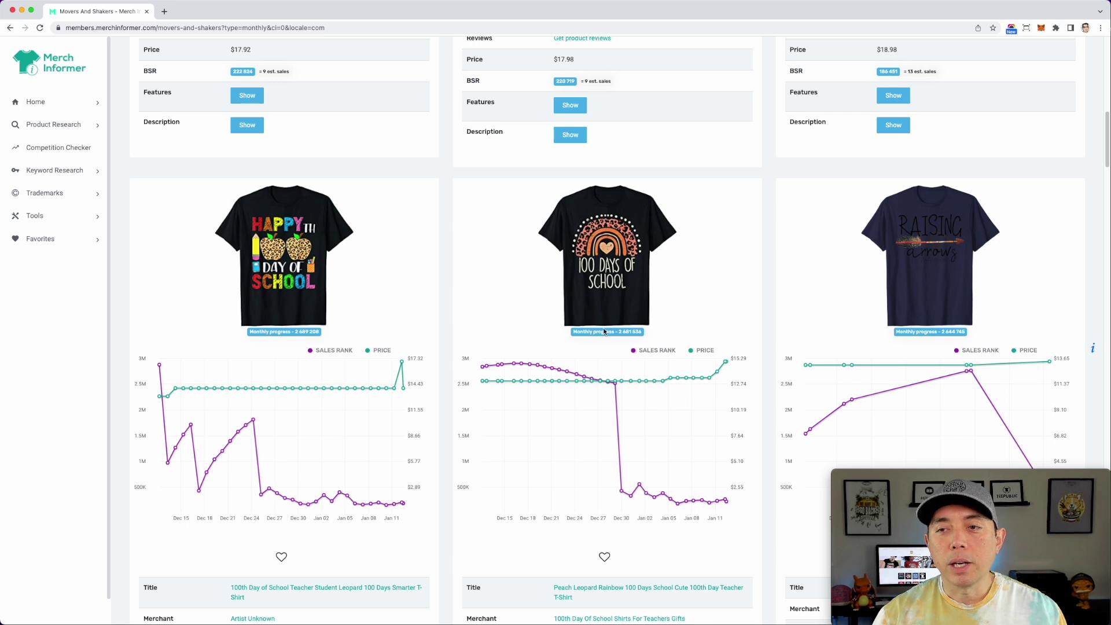
{"action": "scroll", "coordinate": [611, 338], "scroll_direction": "down", "scroll_amount": 3}
{"action": "scroll", "coordinate": [611, 339], "scroll_direction": "down", "scroll_amount": 20}
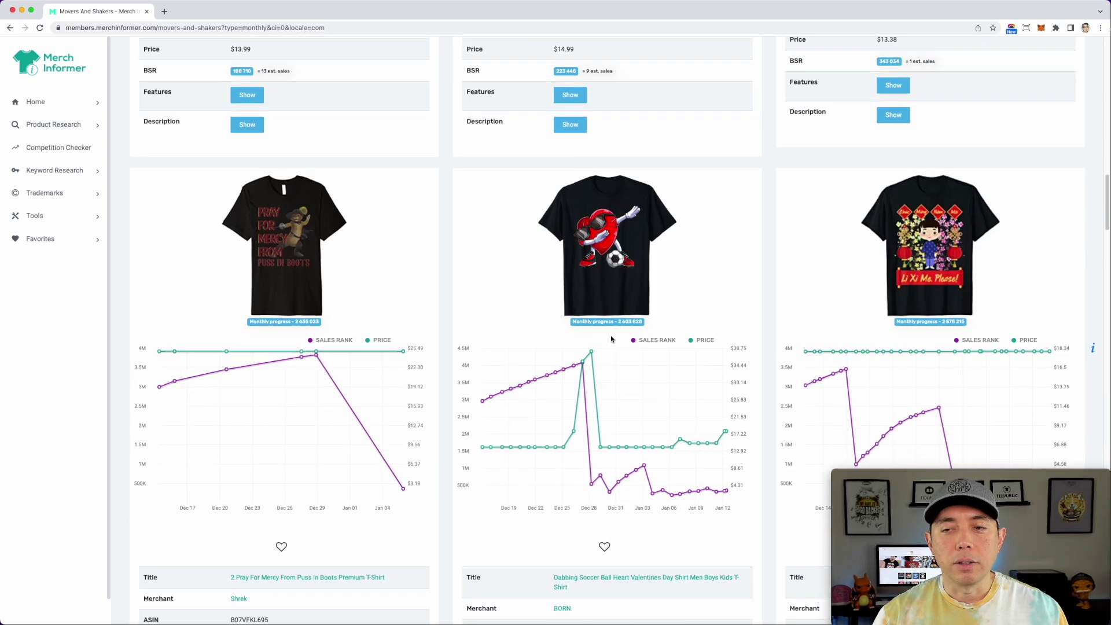
{"action": "scroll", "coordinate": [611, 340], "scroll_direction": "down", "scroll_amount": 18}
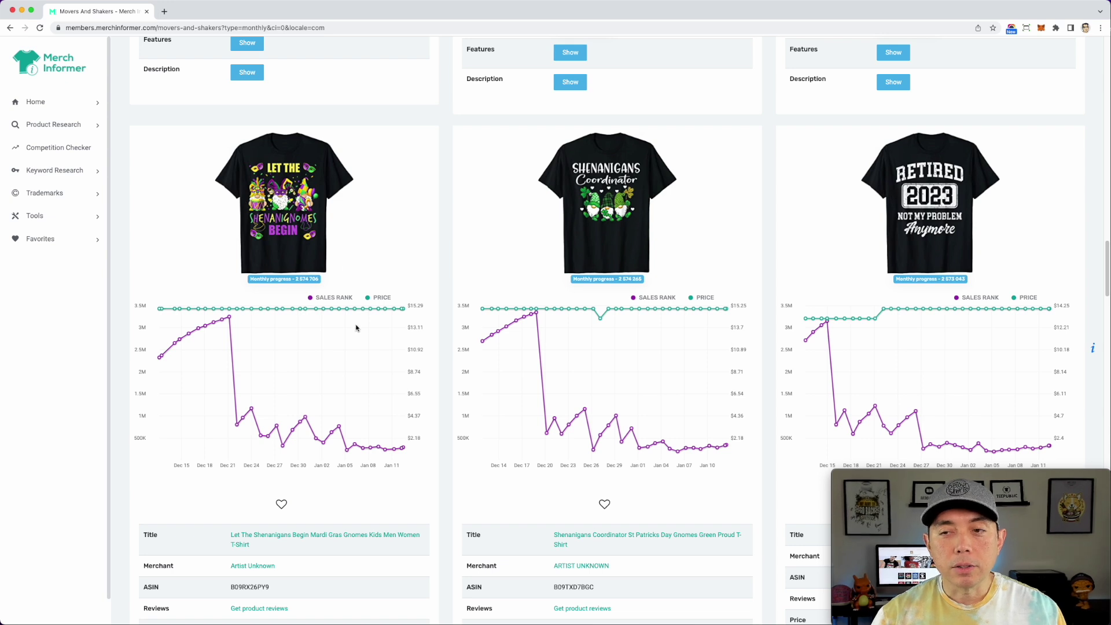
{"action": "scroll", "coordinate": [356, 328], "scroll_direction": "down", "scroll_amount": 10}
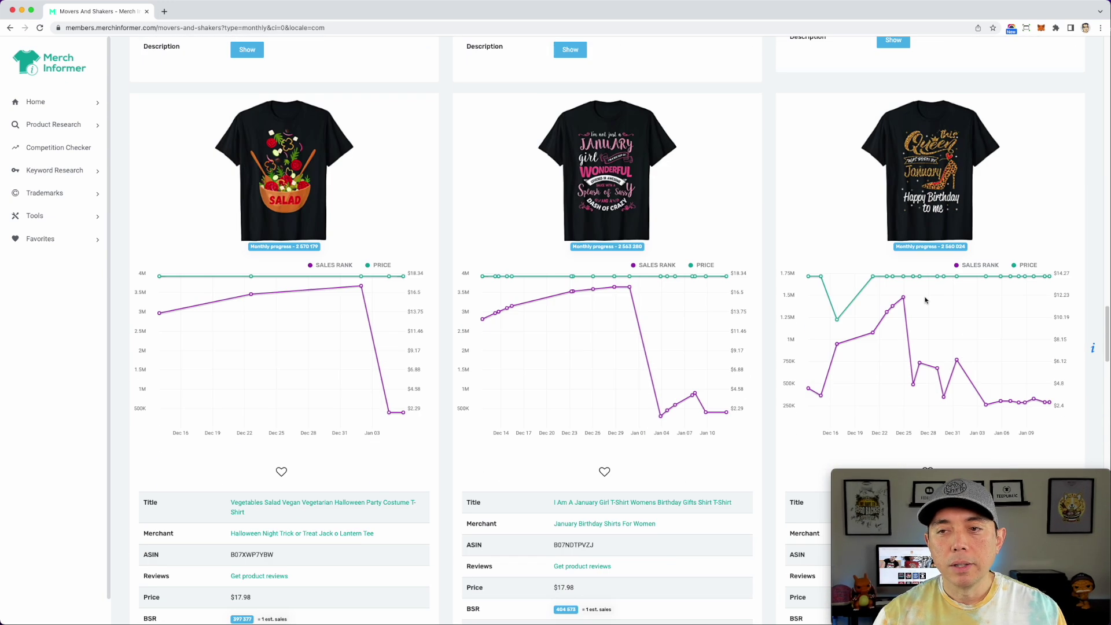
{"action": "scroll", "coordinate": [503, 370], "scroll_direction": "down", "scroll_amount": 8}
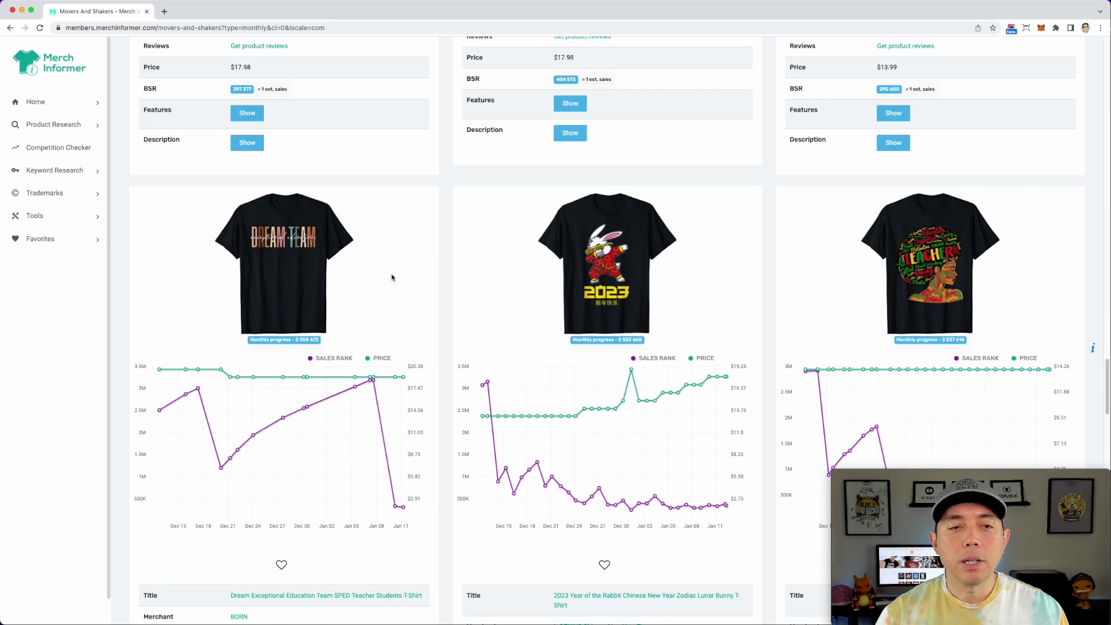
{"action": "scroll", "coordinate": [392, 277], "scroll_direction": "up", "scroll_amount": 18}
{"action": "scroll", "coordinate": [537, 336], "scroll_direction": "up", "scroll_amount": 12}
{"action": "scroll", "coordinate": [537, 337], "scroll_direction": "up", "scroll_amount": 10}
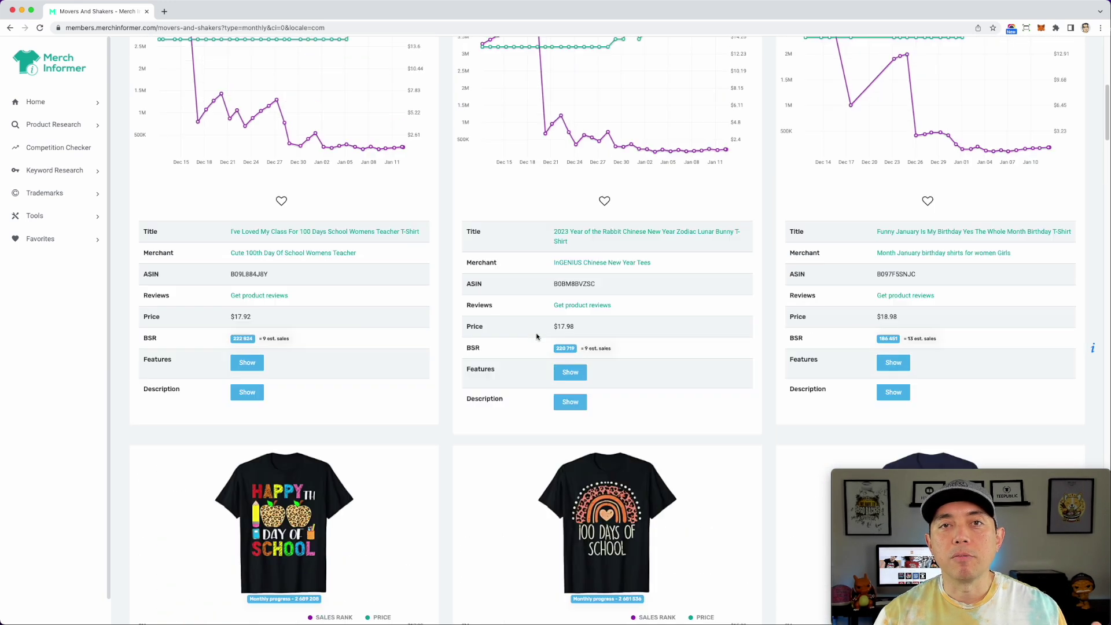
{"action": "scroll", "coordinate": [537, 336], "scroll_direction": "up", "scroll_amount": 8}
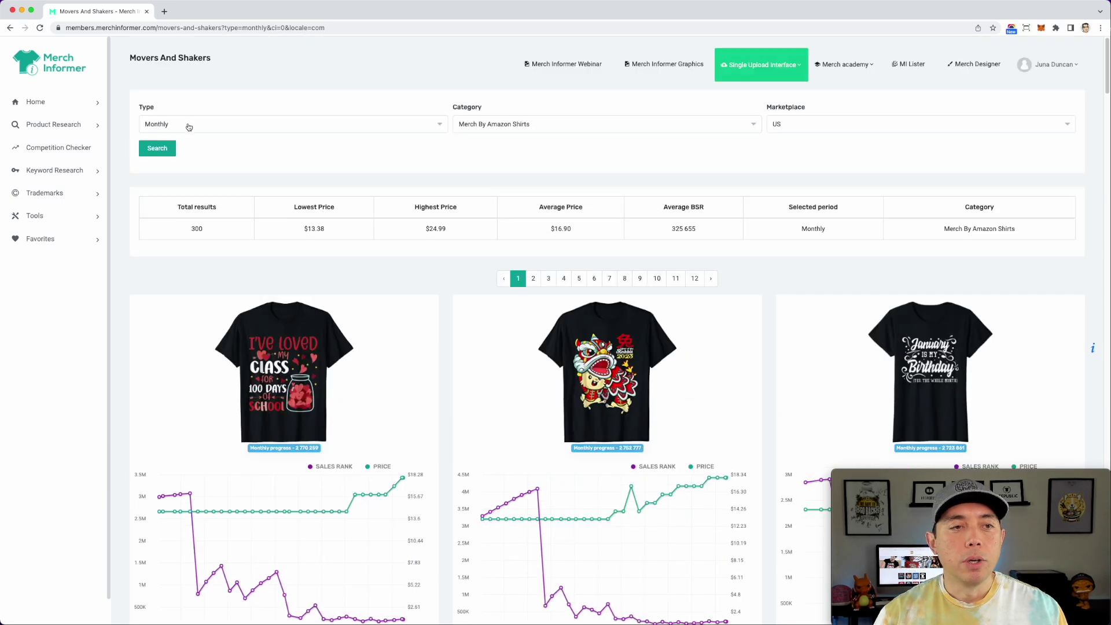
- Switch the Movers And Shakers type back to Weekly and run the search
{"action": "left_click", "coordinate": [196, 124]}
{"action": "left_click", "coordinate": [172, 179]}
{"action": "left_click", "coordinate": [174, 149]}
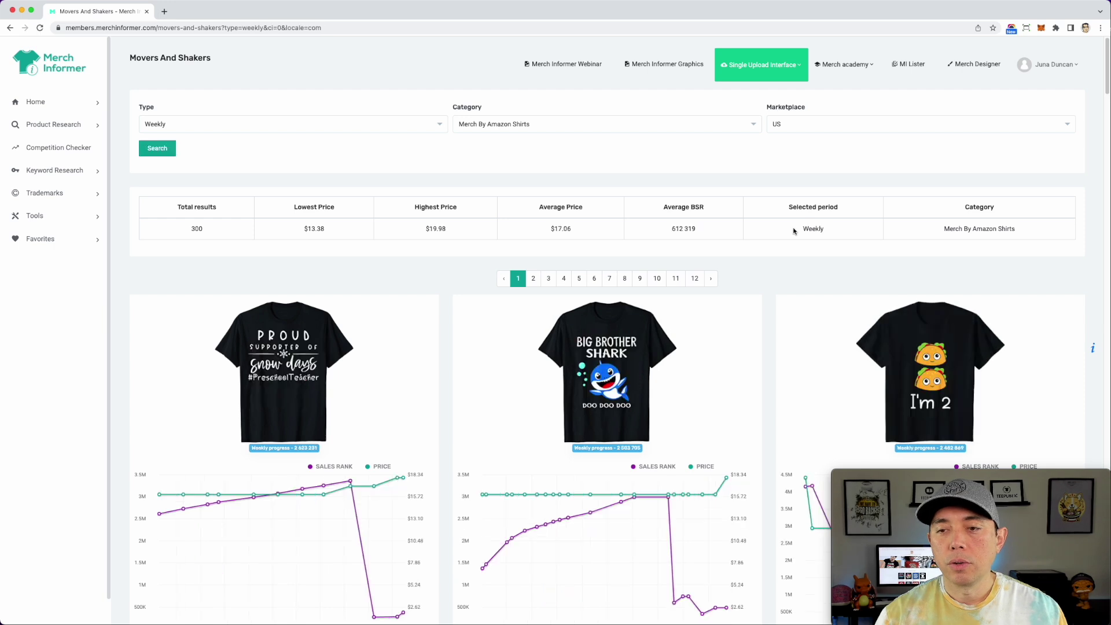
- Examine the weekly Movers And Shakers shirts for niche ideas, comparing their designs, titles, sales rank charts and BSR values
{"action": "scroll", "coordinate": [807, 229], "scroll_direction": "down", "scroll_amount": 3}
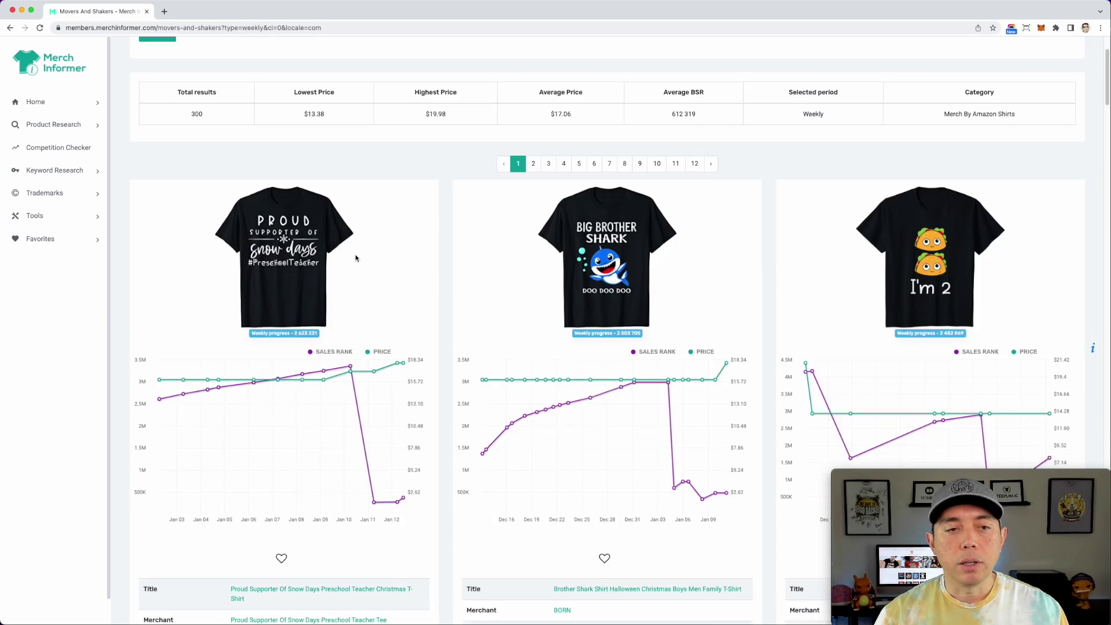
{"action": "scroll", "coordinate": [803, 296], "scroll_direction": "down", "scroll_amount": 10}
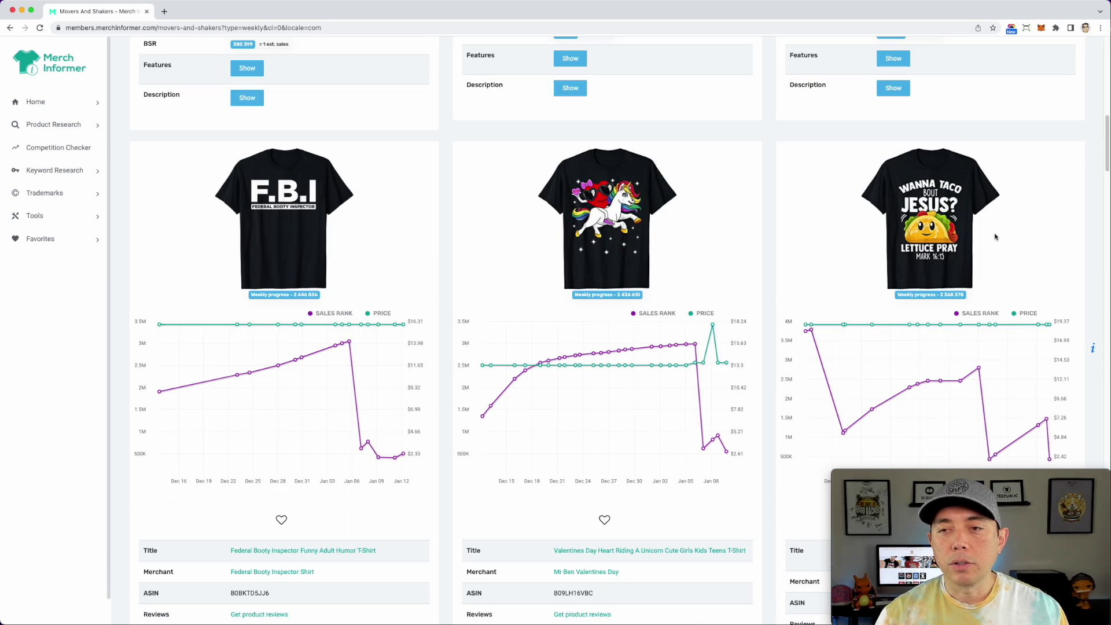
{"action": "scroll", "coordinate": [891, 247], "scroll_direction": "down", "scroll_amount": 9}
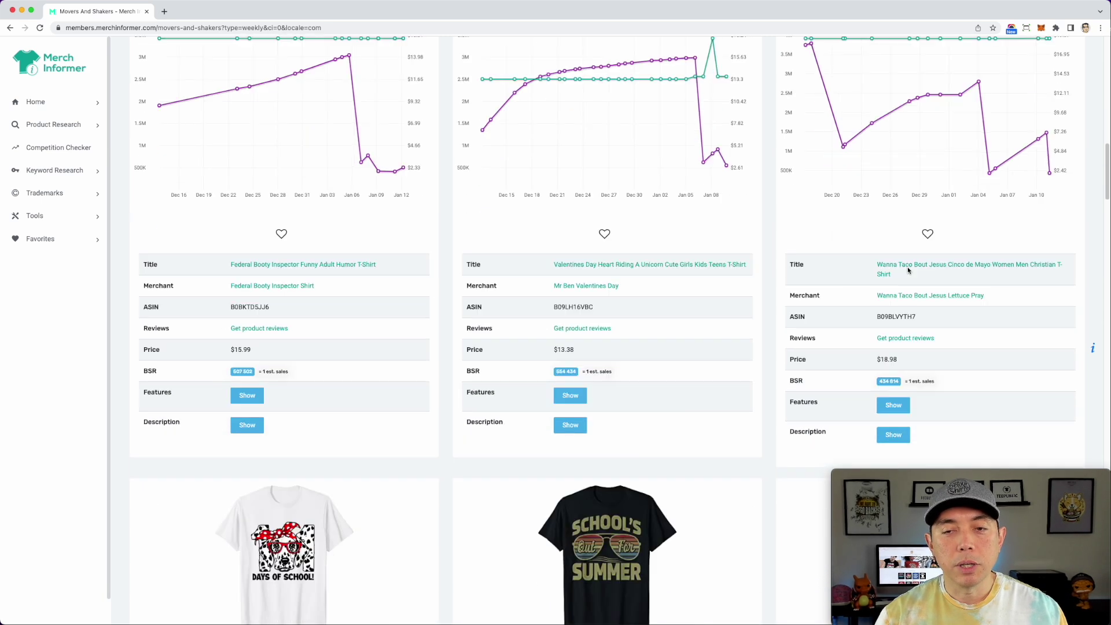
{"action": "scroll", "coordinate": [909, 270], "scroll_direction": "down", "scroll_amount": 2}
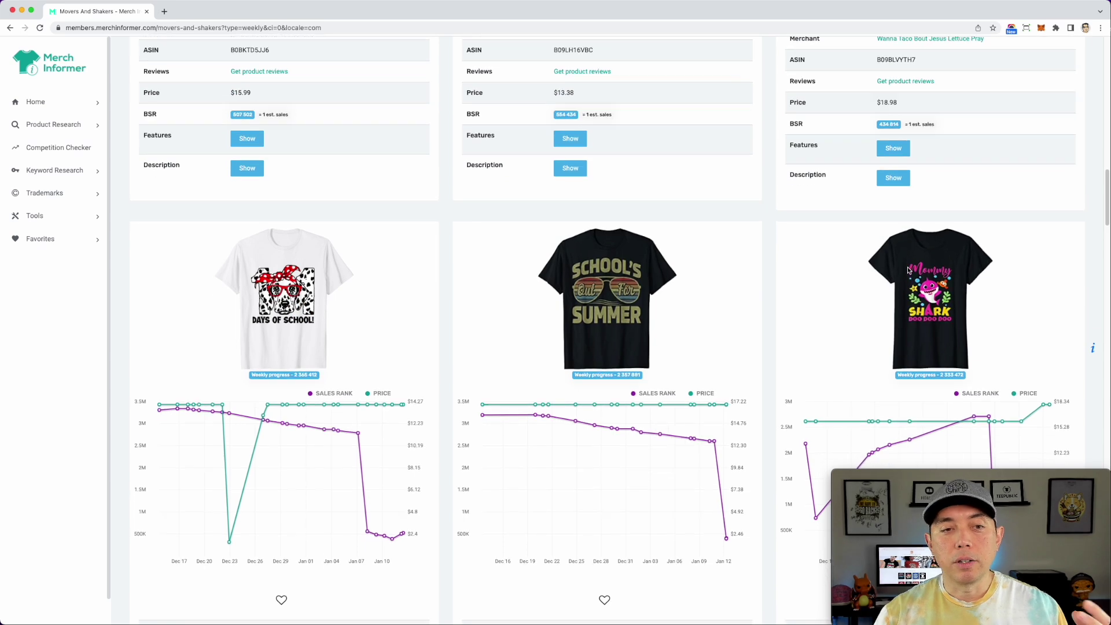
{"action": "scroll", "coordinate": [802, 291], "scroll_direction": "down", "scroll_amount": 1}
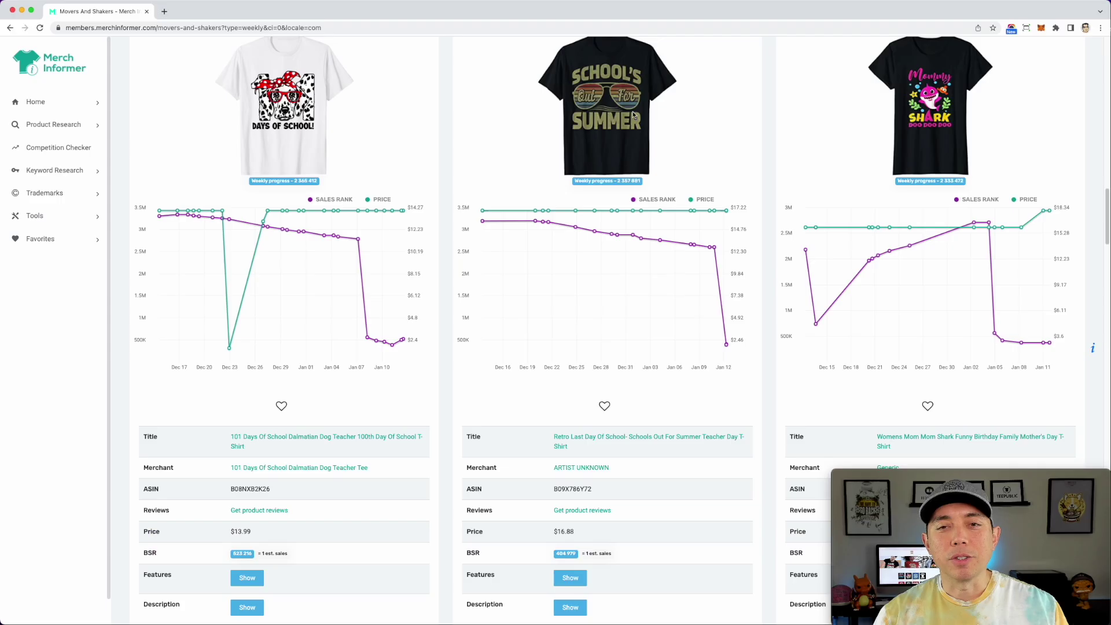
{"action": "scroll", "coordinate": [636, 474], "scroll_direction": "down", "scroll_amount": 5}
{"action": "scroll", "coordinate": [654, 265], "scroll_direction": "down", "scroll_amount": 6}
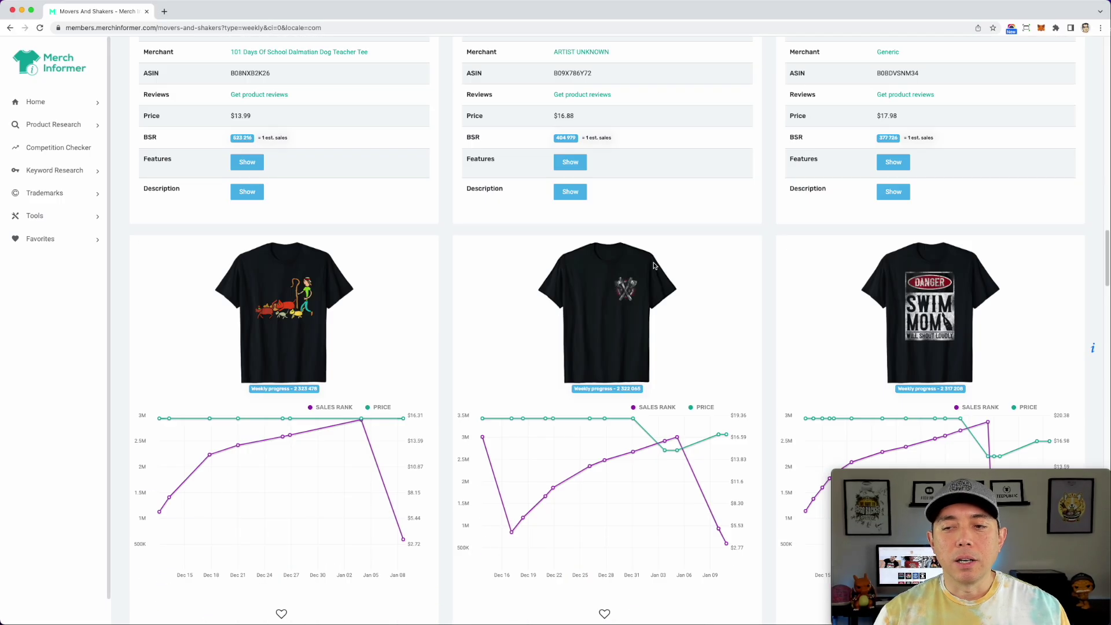
{"action": "scroll", "coordinate": [575, 246], "scroll_direction": "down", "scroll_amount": 5}
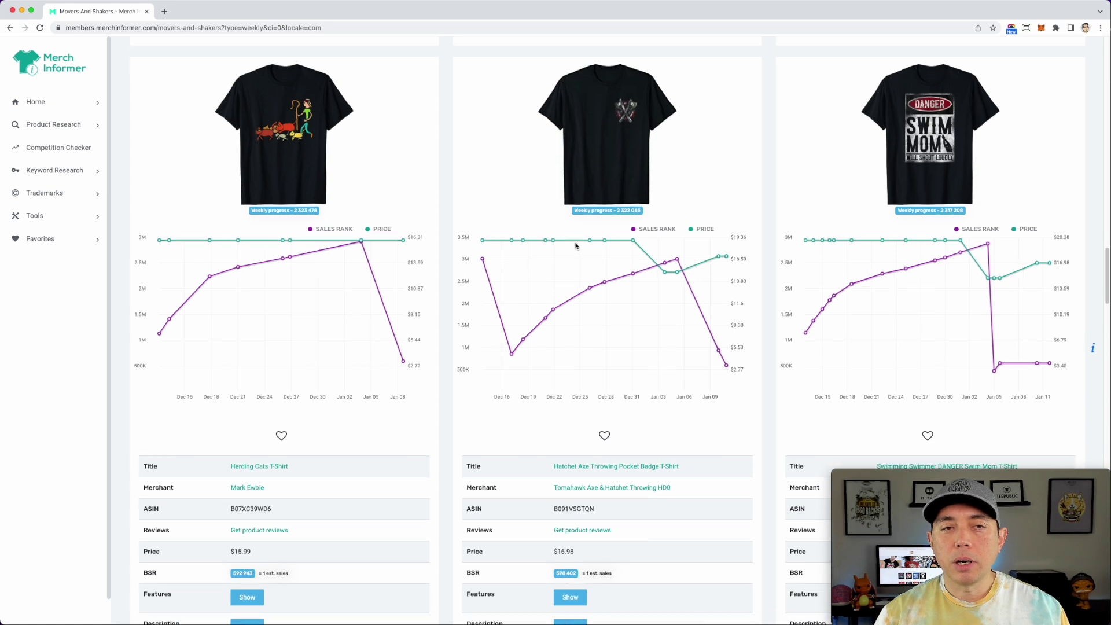
{"action": "scroll", "coordinate": [576, 246], "scroll_direction": "down", "scroll_amount": 6}
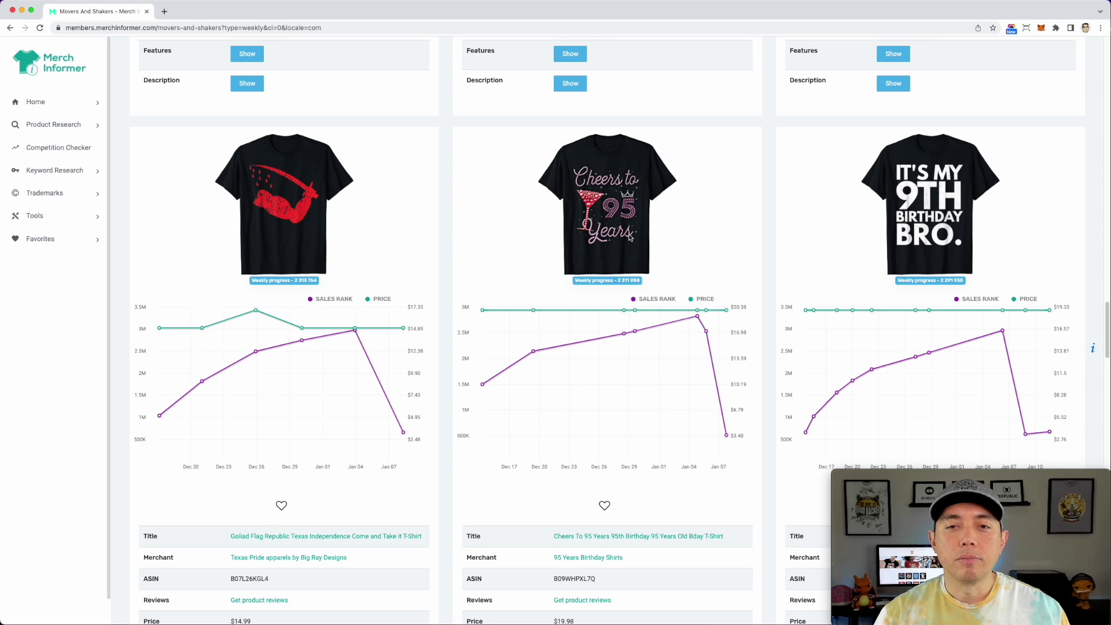
{"action": "scroll", "coordinate": [630, 238], "scroll_direction": "down", "scroll_amount": 7}
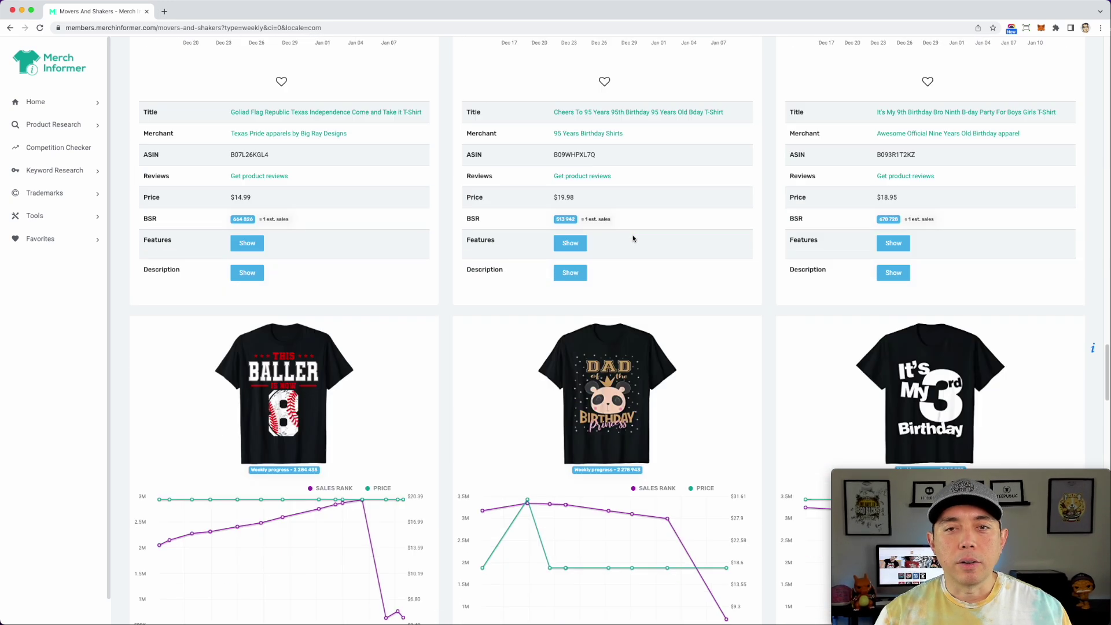
{"action": "scroll", "coordinate": [633, 238], "scroll_direction": "down", "scroll_amount": 5}
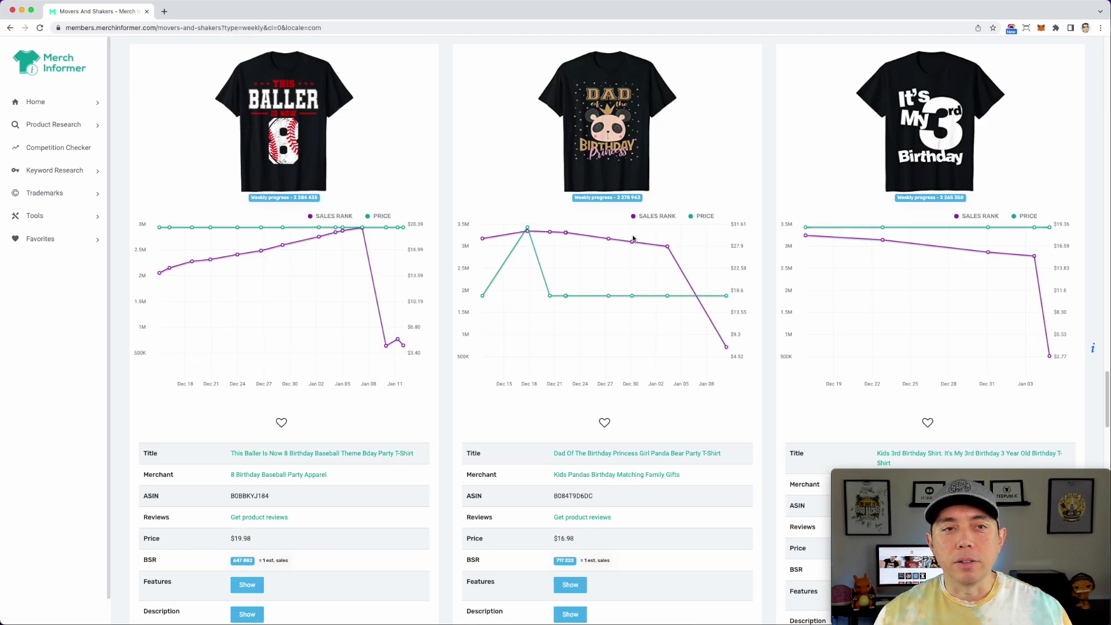
{"action": "scroll", "coordinate": [488, 209], "scroll_direction": "down", "scroll_amount": 10}
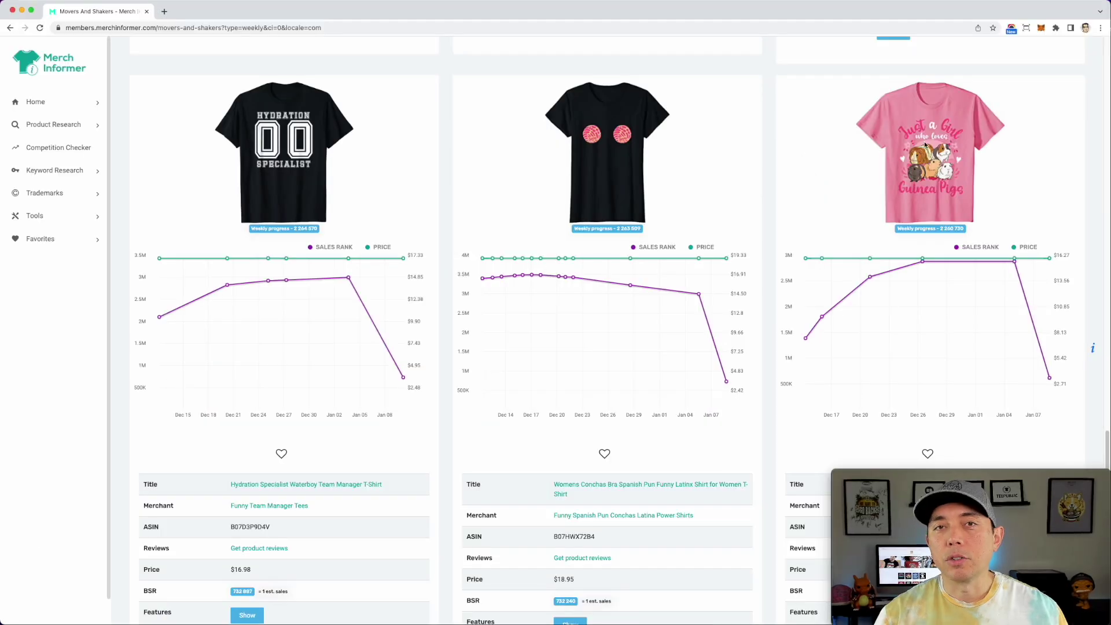
{"action": "scroll", "coordinate": [341, 318], "scroll_direction": "up", "scroll_amount": 8}
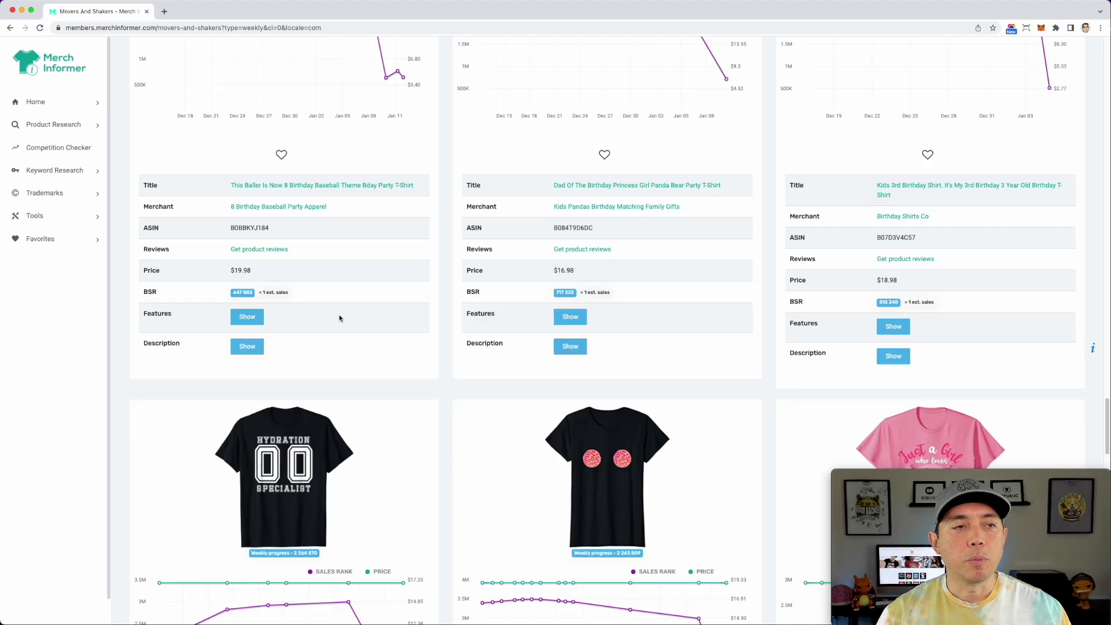
- Open Products Search and search Merch By Amazon Shirts in the US marketplace for the suggested keyword "guiena pig shirt"
{"action": "left_click", "coordinate": [53, 125]}
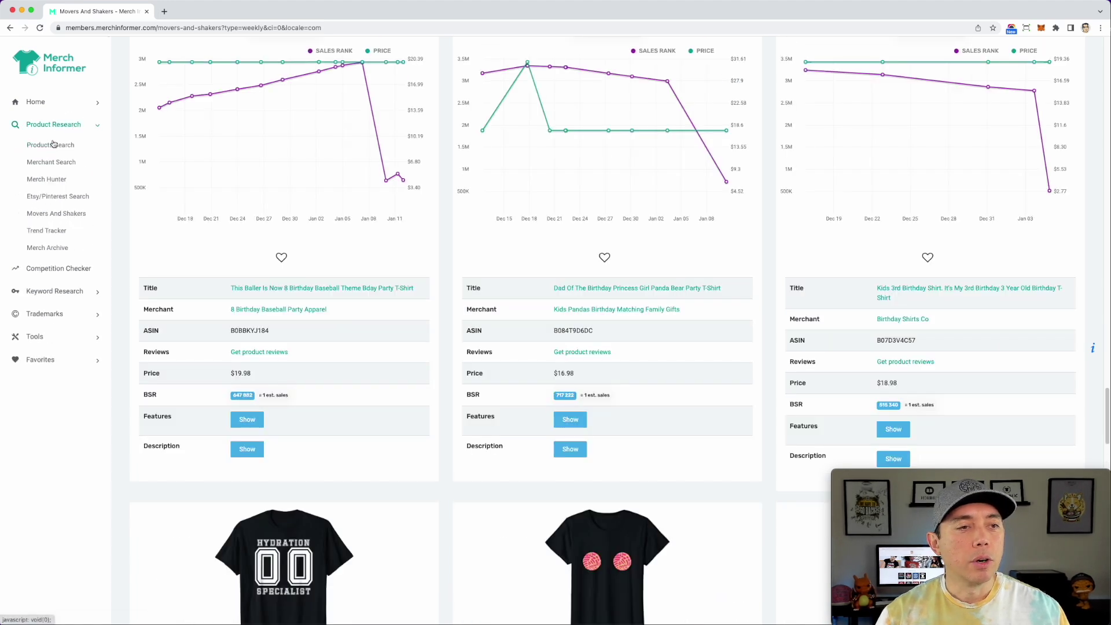
{"action": "left_click", "coordinate": [57, 145]}
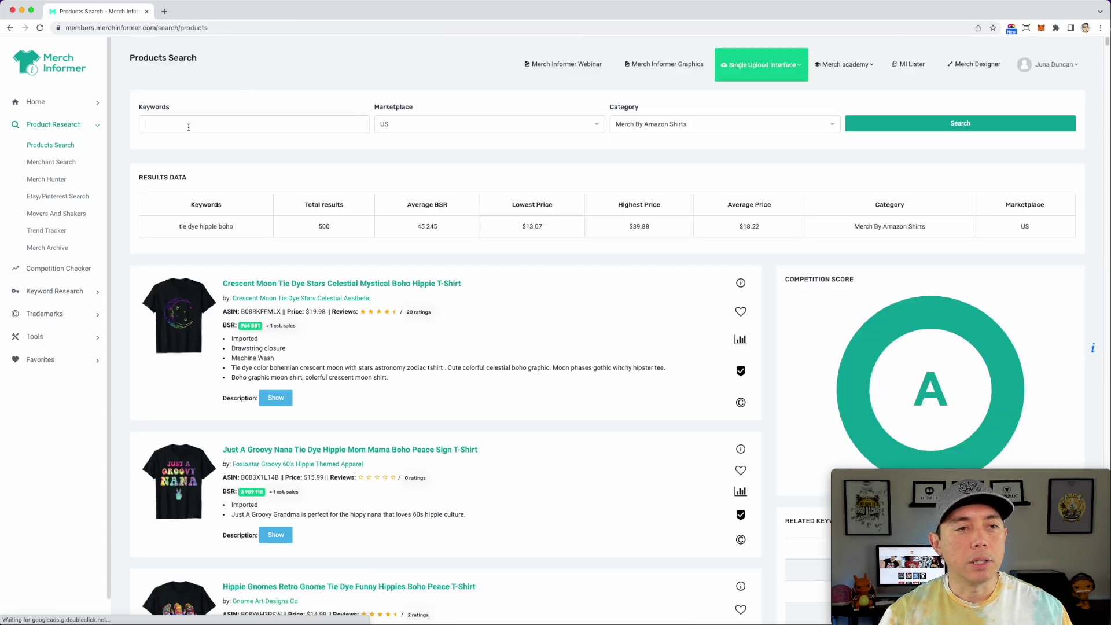
{"action": "left_click", "coordinate": [188, 127]}
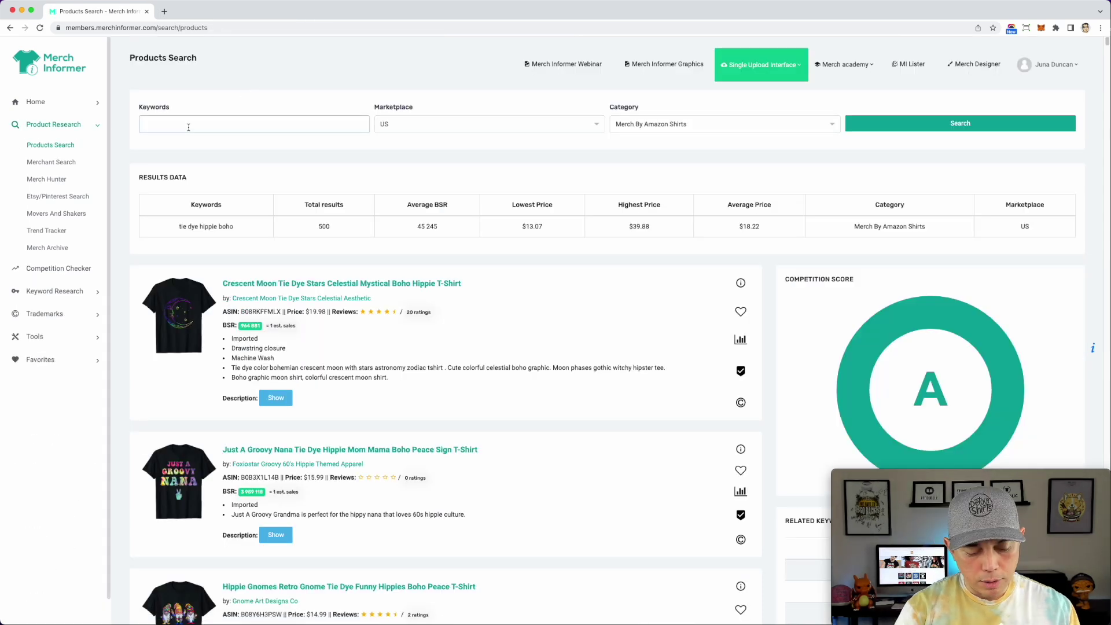
{"action": "type", "text": "g"}
{"action": "type", "text": "uien"}
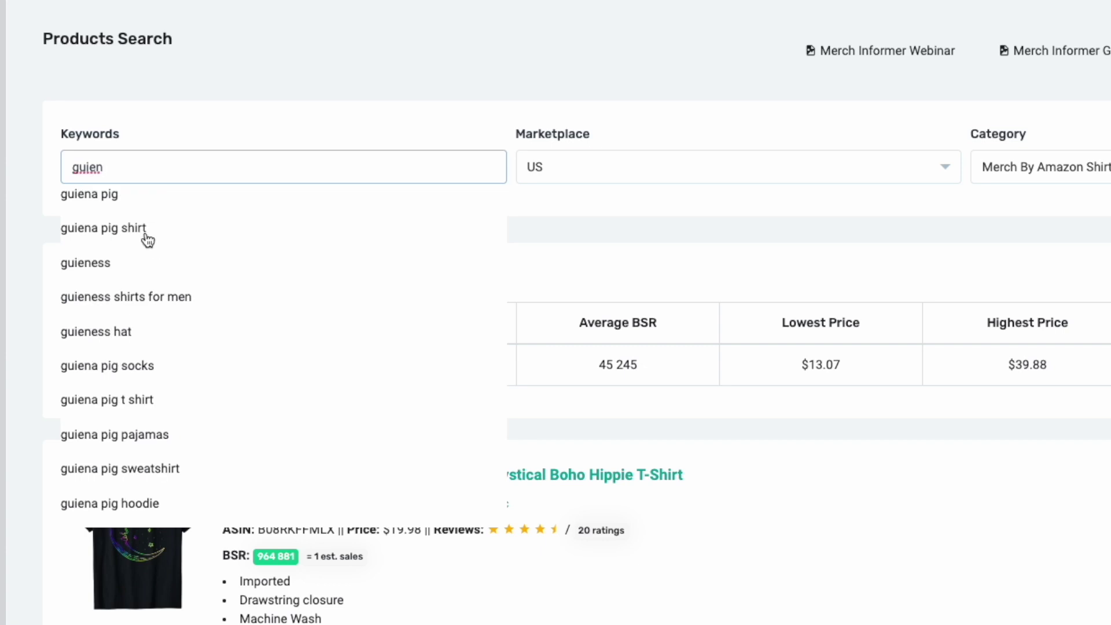
{"action": "left_click", "coordinate": [134, 231]}
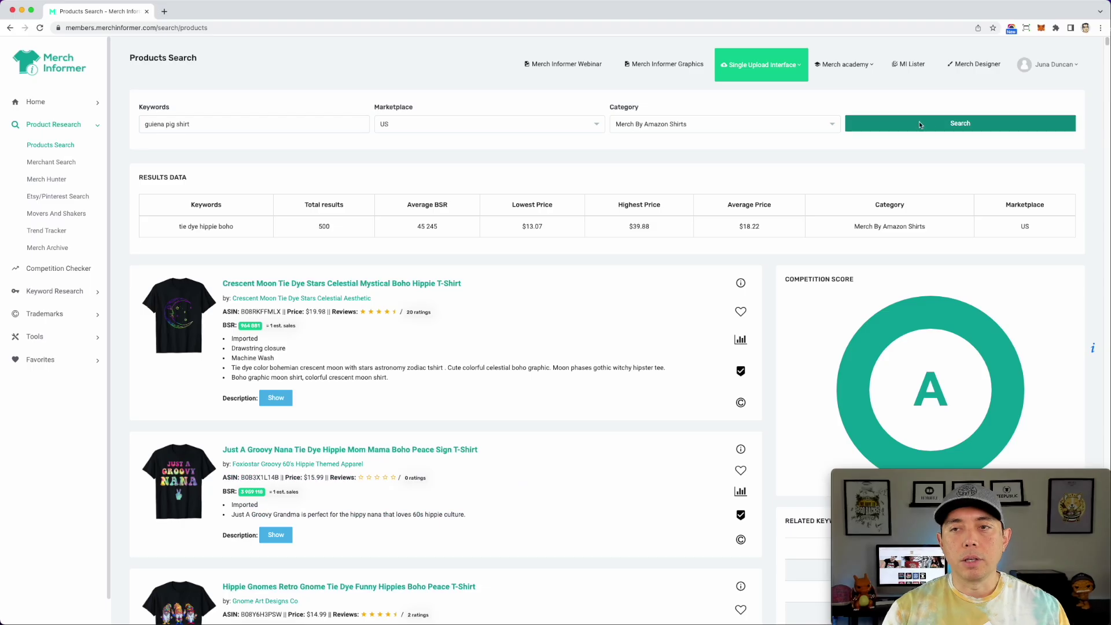
{"action": "left_click", "coordinate": [961, 123]}
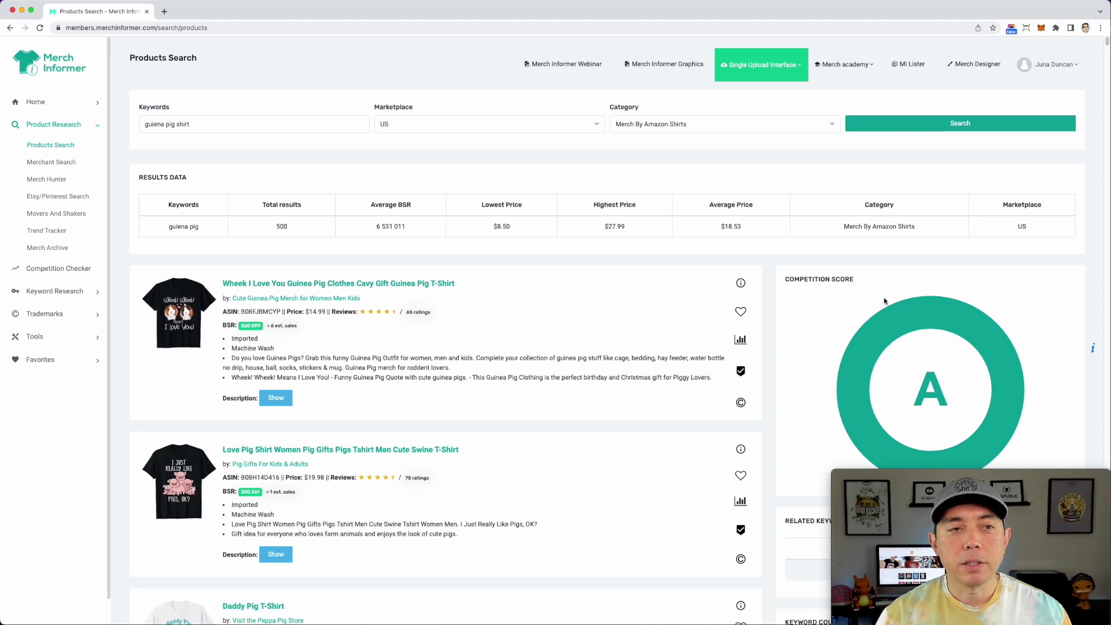
- Examine the guinea pig shirt results, comparing their designs, BSR values and ratings
{"action": "scroll", "coordinate": [934, 339], "scroll_direction": "down", "scroll_amount": 3}
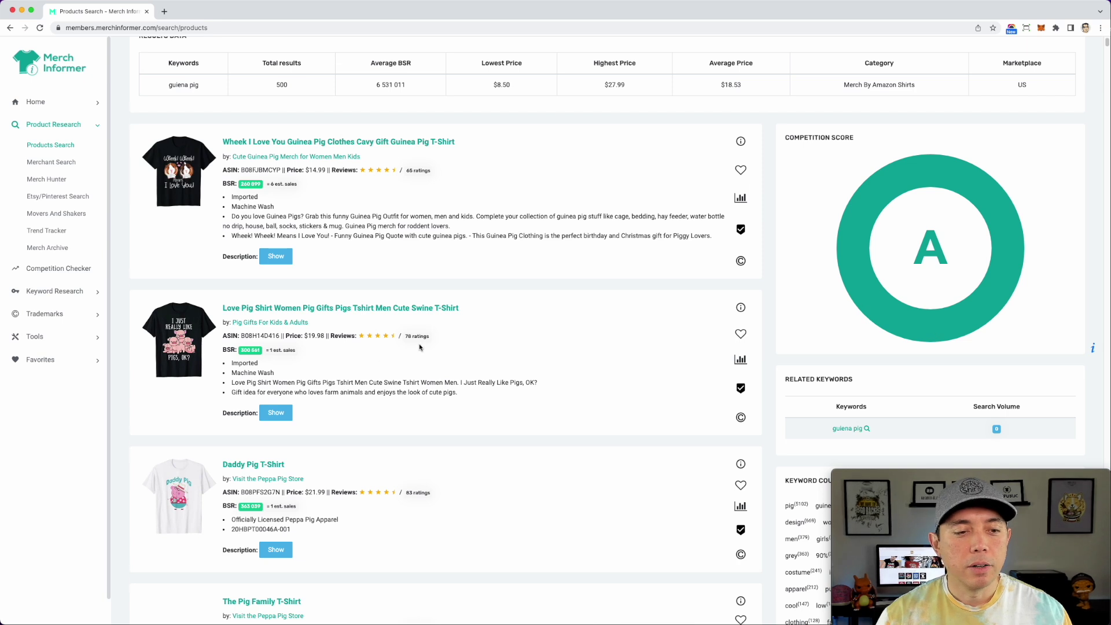
{"action": "scroll", "coordinate": [411, 347], "scroll_direction": "down", "scroll_amount": 2}
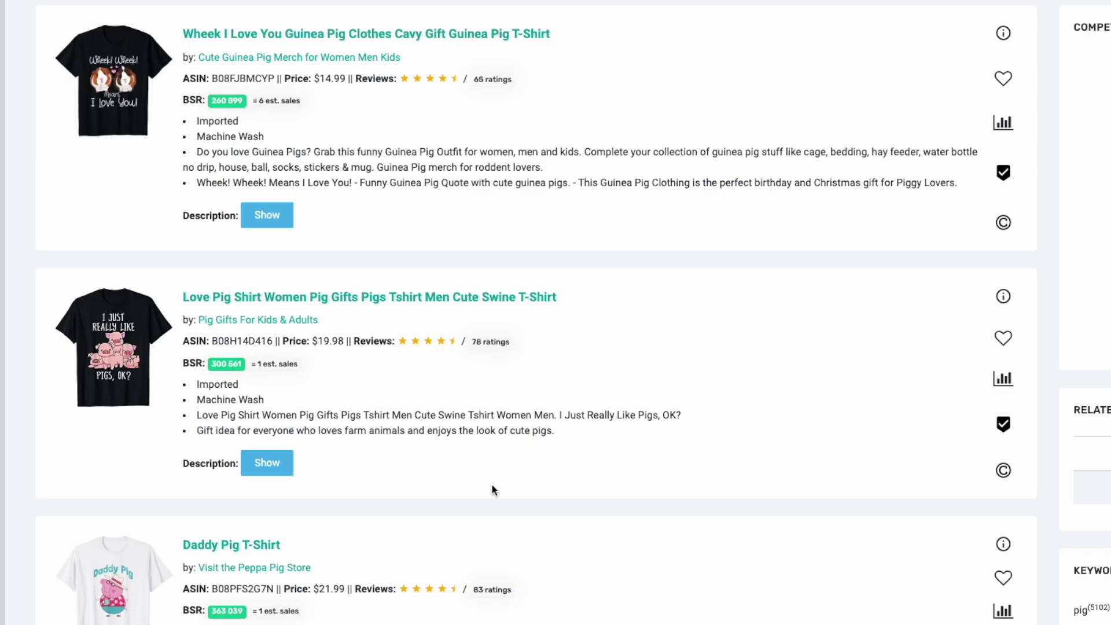
{"action": "scroll", "coordinate": [418, 347], "scroll_direction": "down", "scroll_amount": 5}
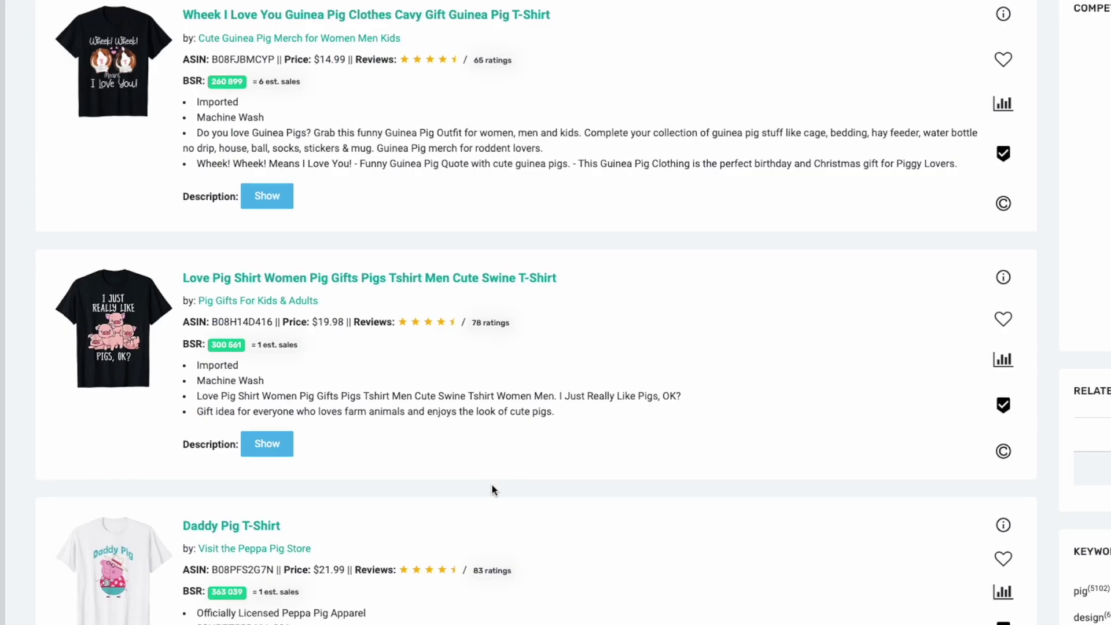
{"action": "scroll", "coordinate": [492, 490], "scroll_direction": "down", "scroll_amount": 10}
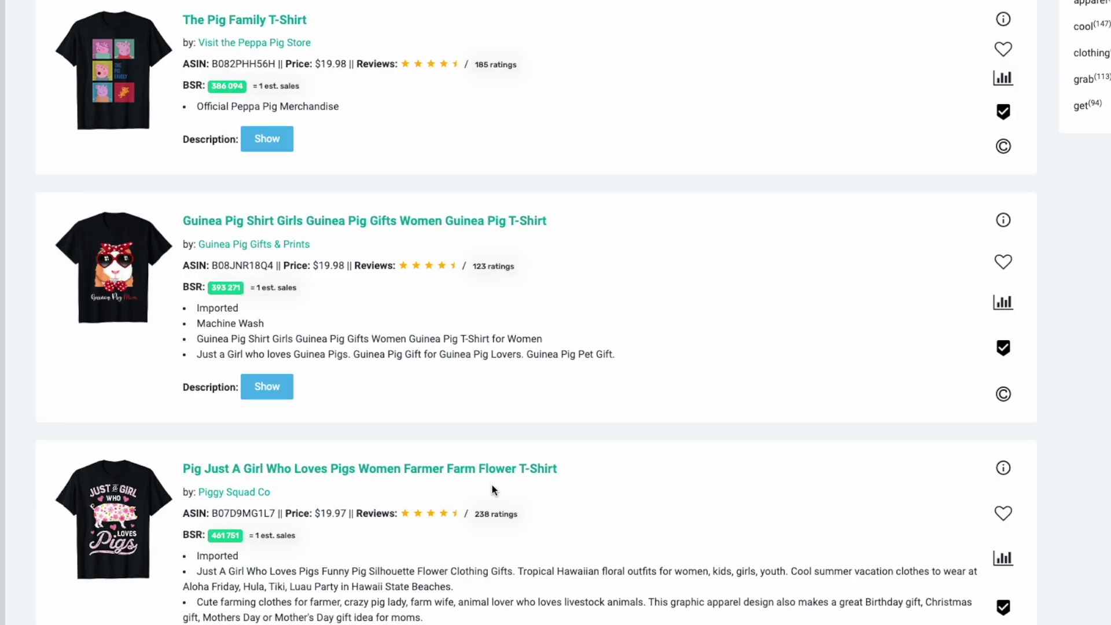
{"action": "scroll", "coordinate": [492, 490], "scroll_direction": "down", "scroll_amount": 11}
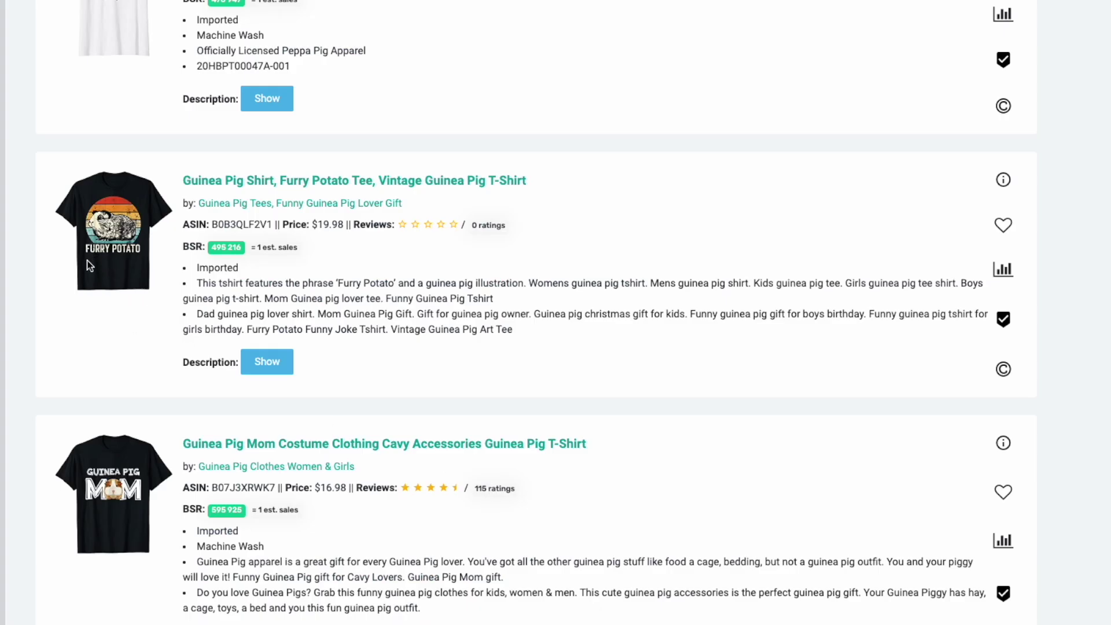
- Change the product search keywords to "furry potato shirt" and run the search for Merch By Amazon Shirts in the US marketplace
{"action": "scroll", "coordinate": [441, 347], "scroll_direction": "up", "scroll_amount": 20}
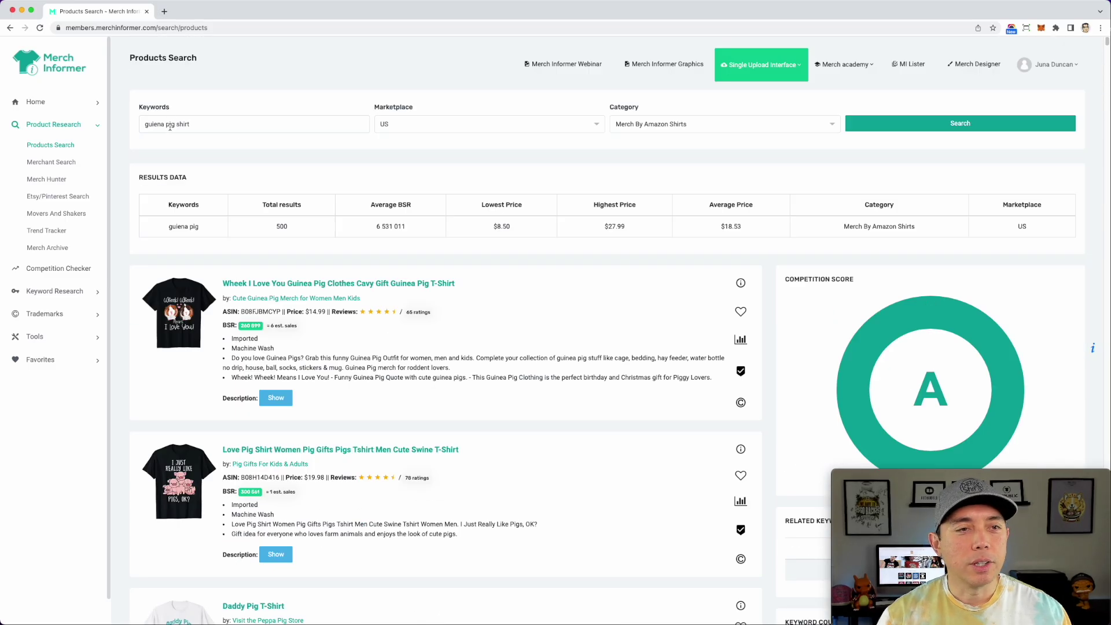
{"action": "left_click_drag", "start_coordinate": [174, 125], "coordinate": [106, 116]}
{"action": "type", "text": "furr"}
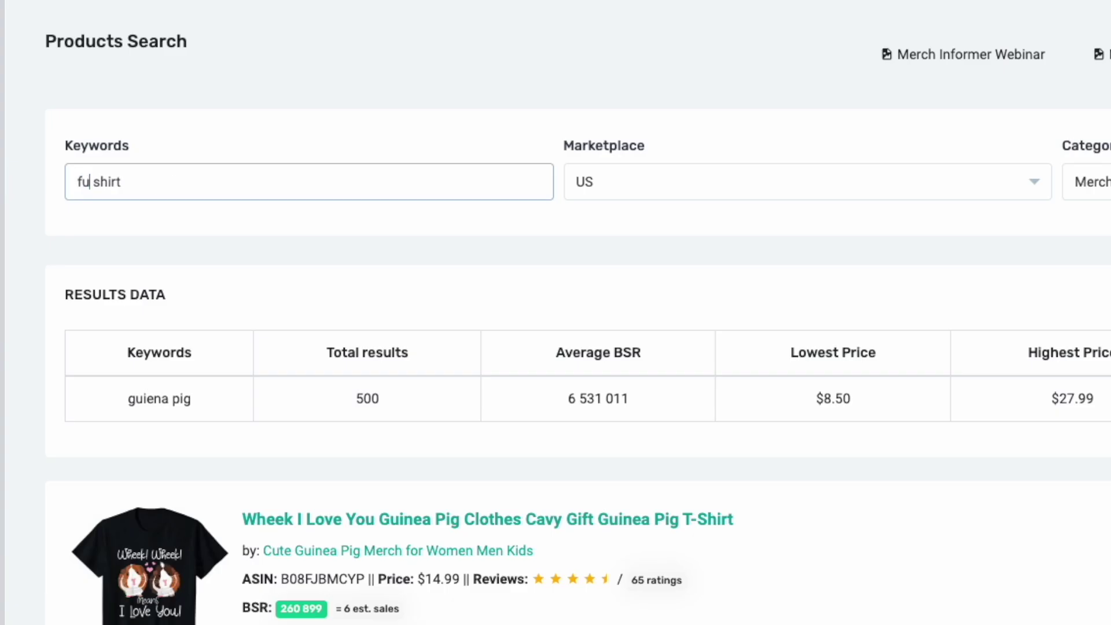
{"action": "type", "text": "y potato"}
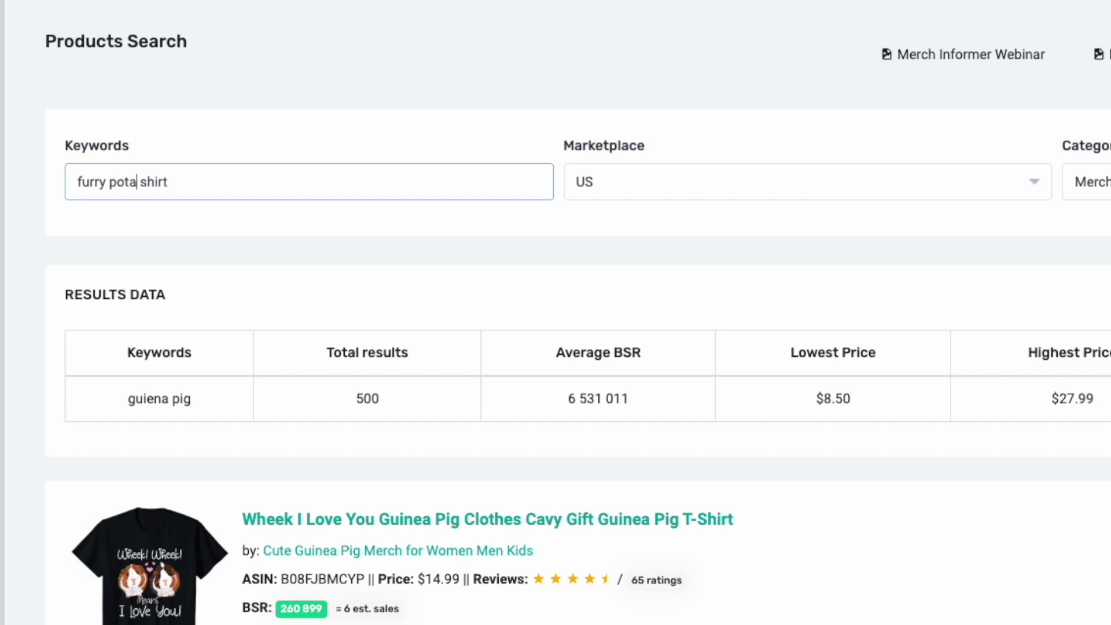
{"action": "key", "text": "Return"}
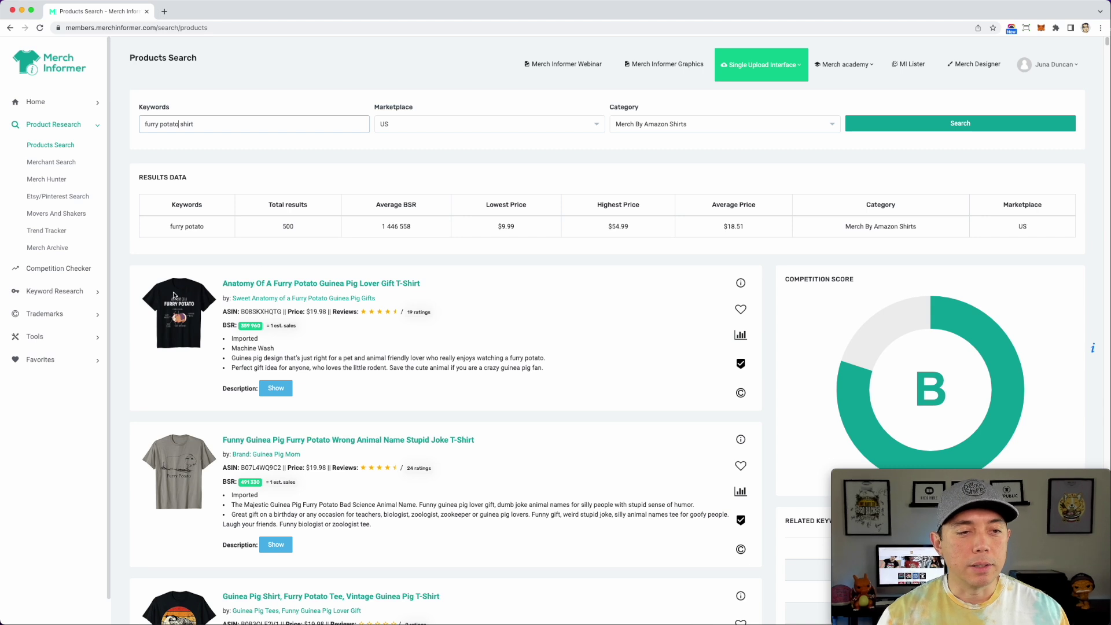
- Examine the furry potato shirt results, comparing their designs, BSR values, ratings, related keywords and competition score
{"action": "scroll", "coordinate": [208, 334], "scroll_direction": "down", "scroll_amount": 2}
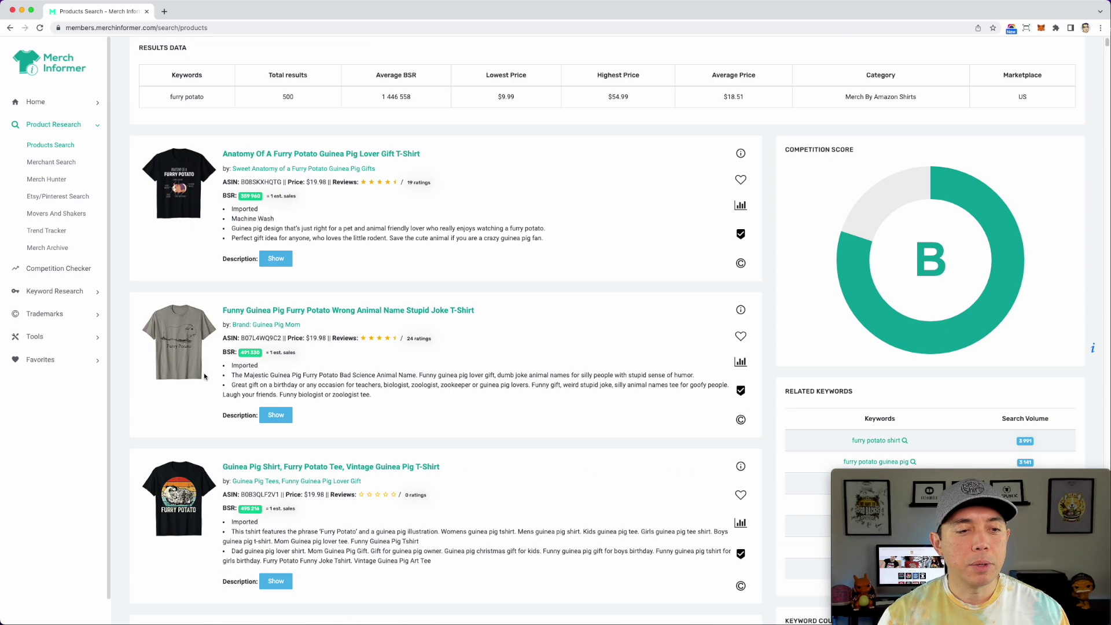
{"action": "scroll", "coordinate": [183, 356], "scroll_direction": "down", "scroll_amount": 4}
{"action": "scroll", "coordinate": [207, 402], "scroll_direction": "down", "scroll_amount": 3}
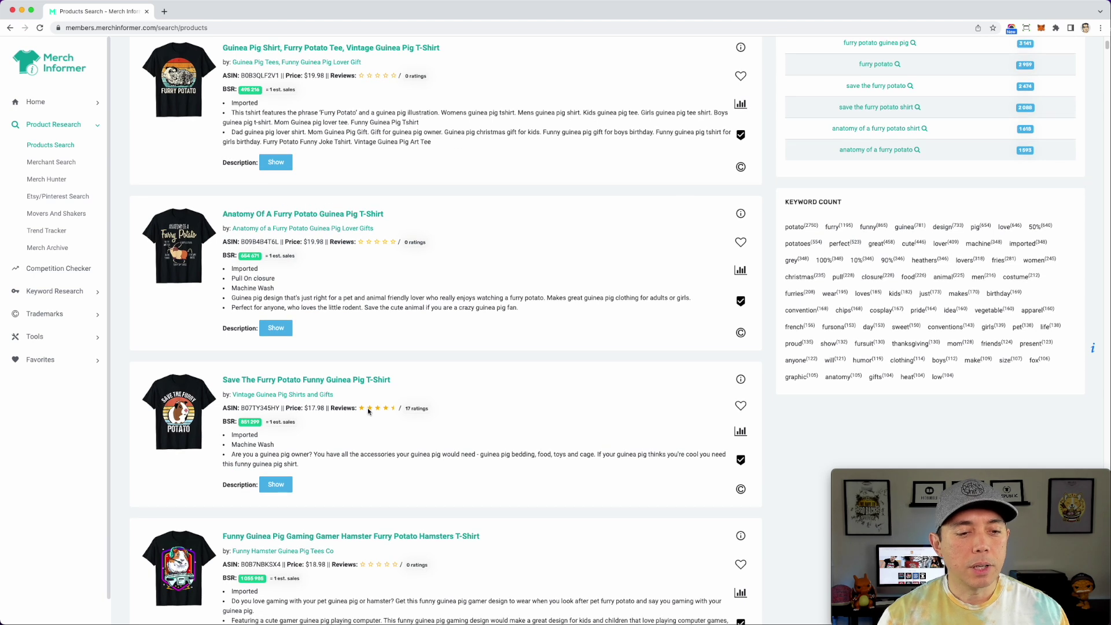
{"action": "scroll", "coordinate": [368, 412], "scroll_direction": "down", "scroll_amount": 2}
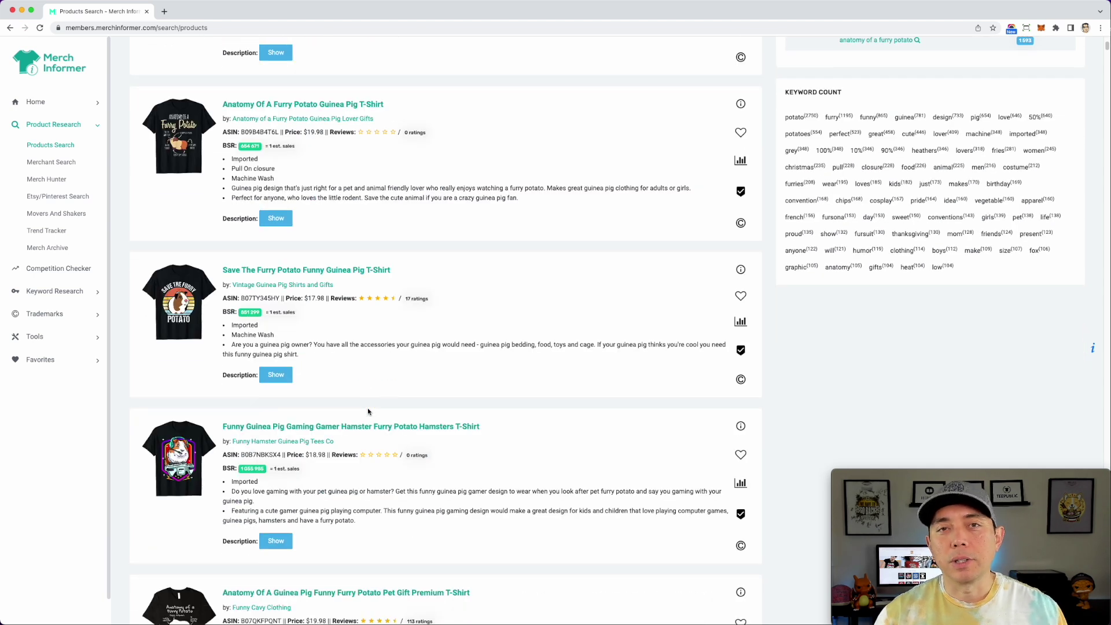
{"action": "scroll", "coordinate": [382, 294], "scroll_direction": "up", "scroll_amount": 1}
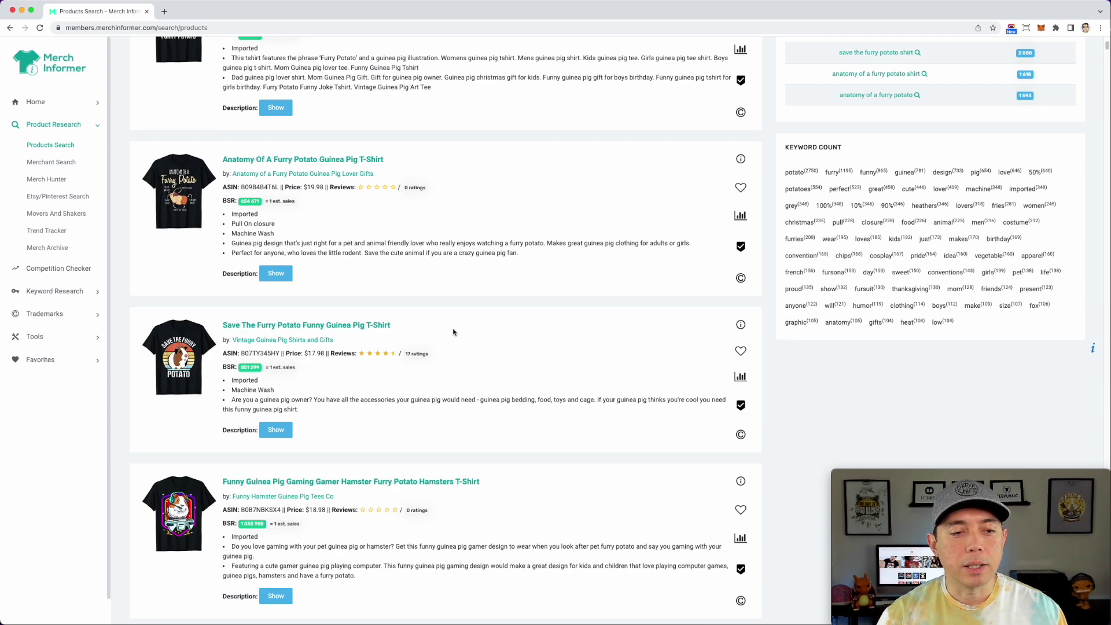
{"action": "scroll", "coordinate": [454, 331], "scroll_direction": "down", "scroll_amount": 6}
{"action": "scroll", "coordinate": [424, 371], "scroll_direction": "down", "scroll_amount": 5}
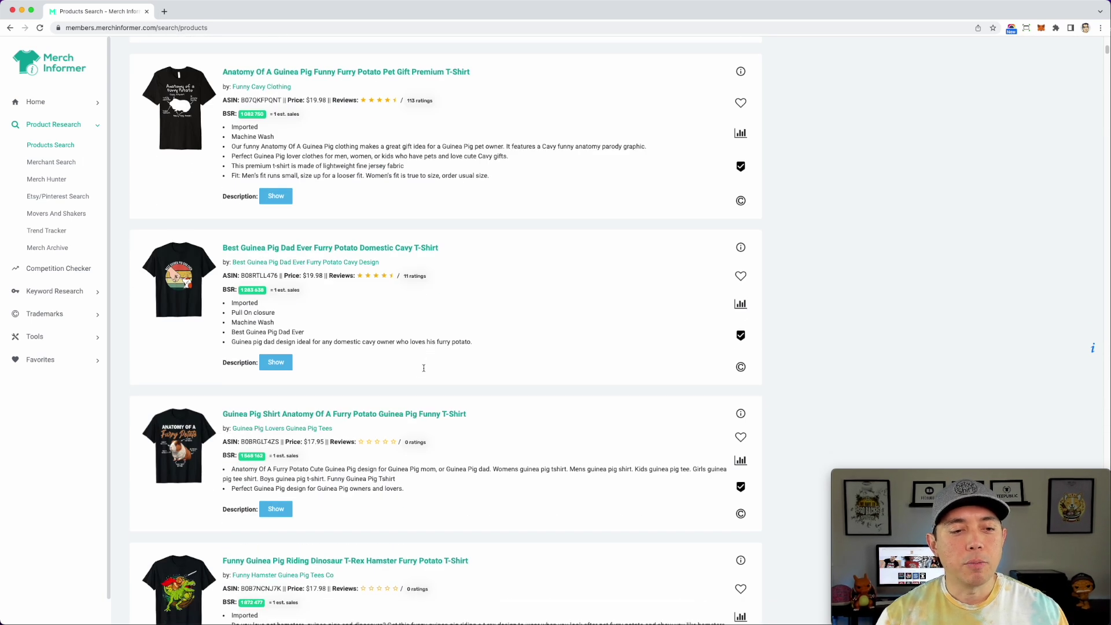
{"action": "scroll", "coordinate": [423, 368], "scroll_direction": "down", "scroll_amount": 6}
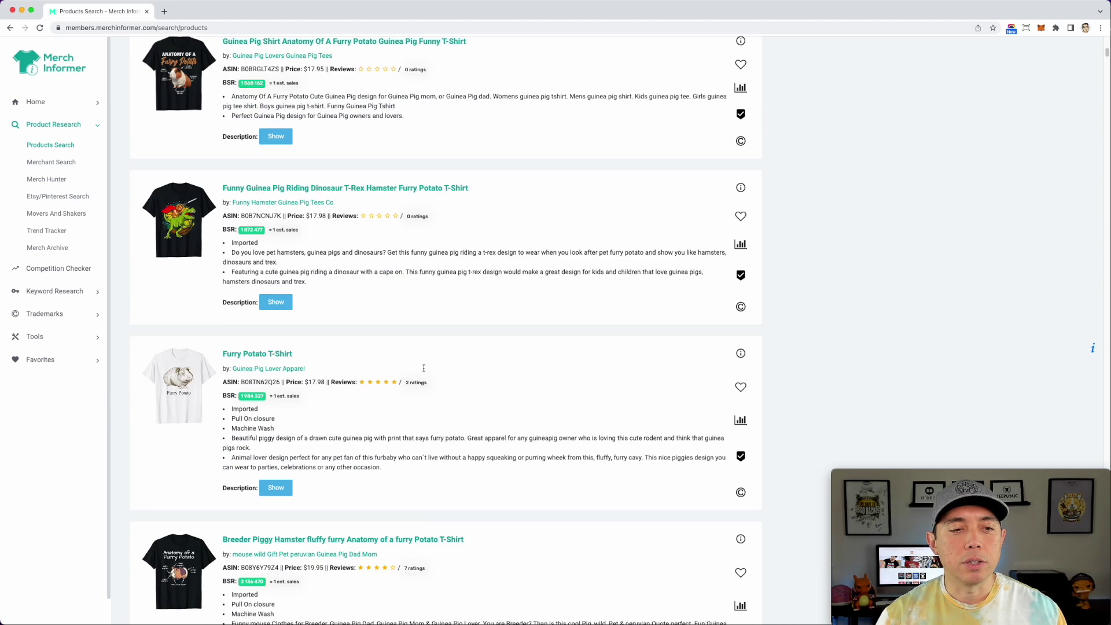
{"action": "scroll", "coordinate": [423, 368], "scroll_direction": "down", "scroll_amount": 10}
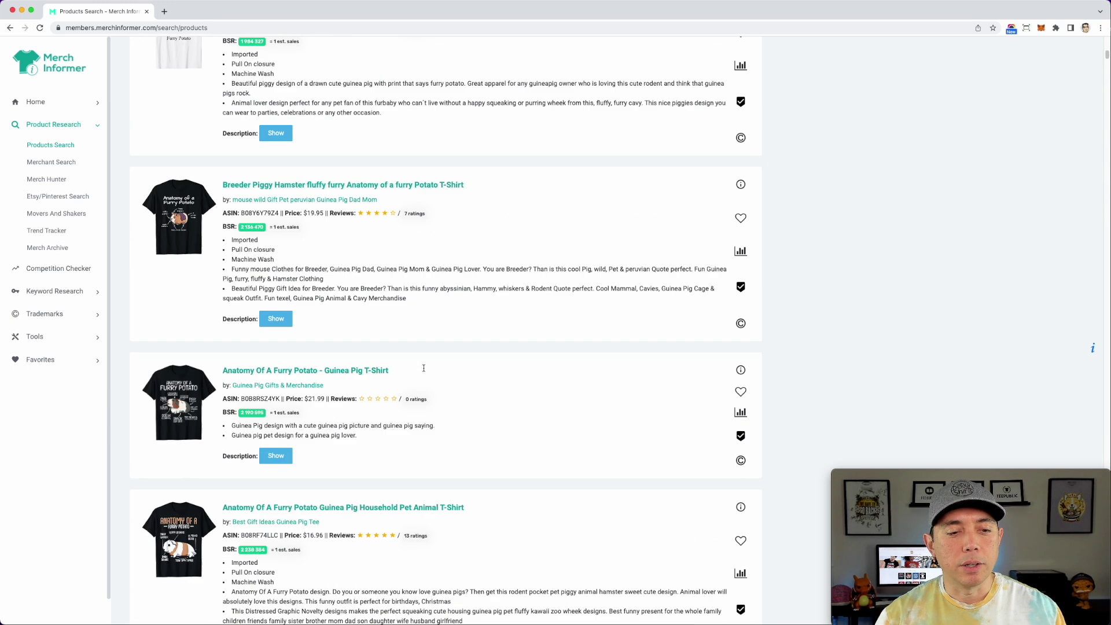
{"action": "scroll", "coordinate": [423, 368], "scroll_direction": "down", "scroll_amount": 8}
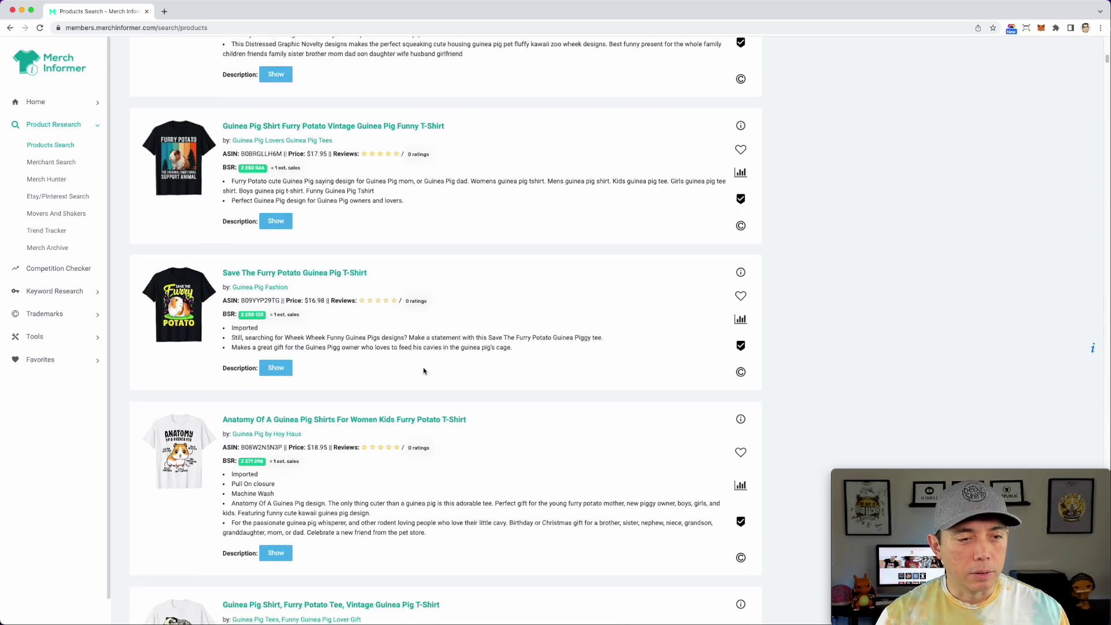
{"action": "scroll", "coordinate": [564, 403], "scroll_direction": "down", "scroll_amount": 4}
{"action": "scroll", "coordinate": [560, 412], "scroll_direction": "down", "scroll_amount": 3}
{"action": "scroll", "coordinate": [559, 414], "scroll_direction": "up", "scroll_amount": 20}
{"action": "scroll", "coordinate": [555, 418], "scroll_direction": "up", "scroll_amount": 20}
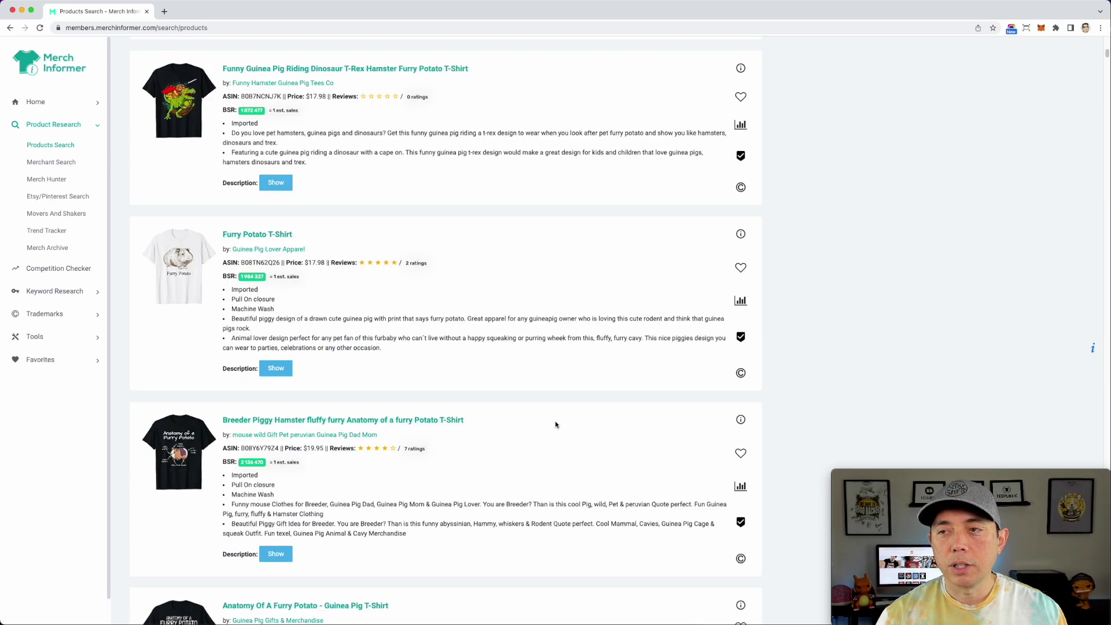
{"action": "scroll", "coordinate": [554, 424], "scroll_direction": "up", "scroll_amount": 15}
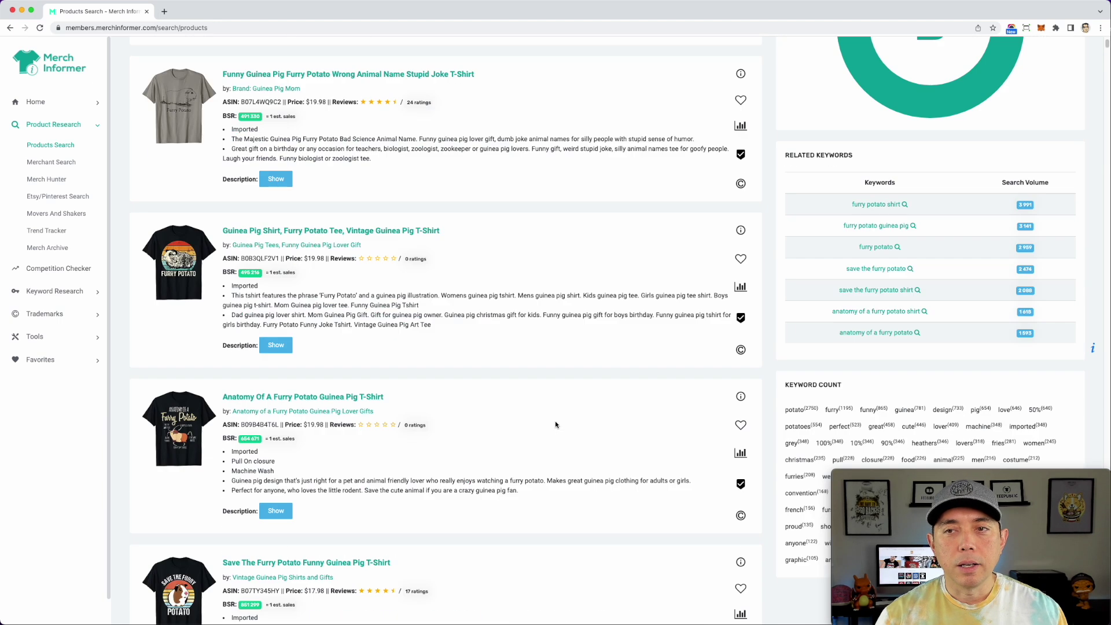
{"action": "scroll", "coordinate": [464, 243], "scroll_direction": "up", "scroll_amount": 3}
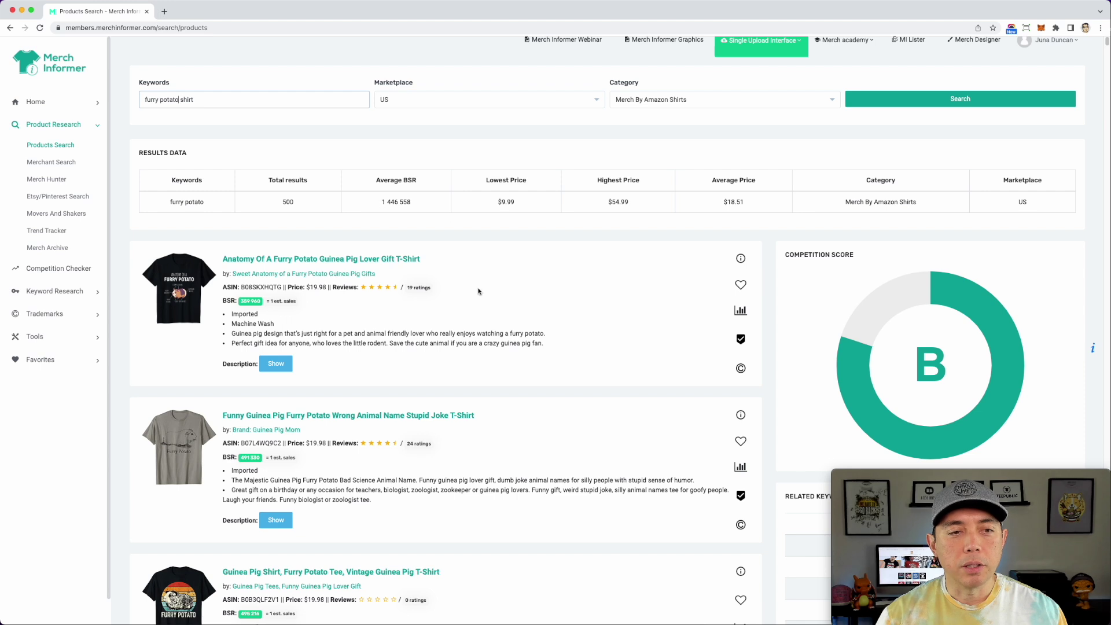
- Narrow the product search to "funny furry potato shirt", run it and check the average BSR and competition score
{"action": "scroll", "coordinate": [523, 319], "scroll_direction": "up", "scroll_amount": 1}
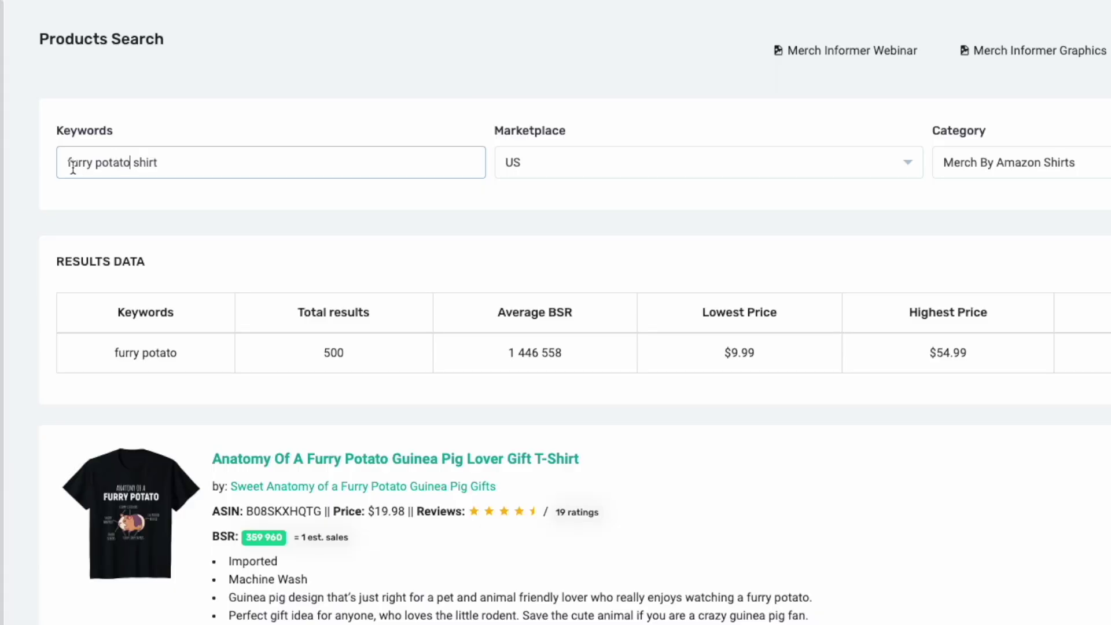
{"action": "left_click", "coordinate": [146, 124]}
{"action": "type", "text": "fun"}
{"action": "type", "text": "ny"}
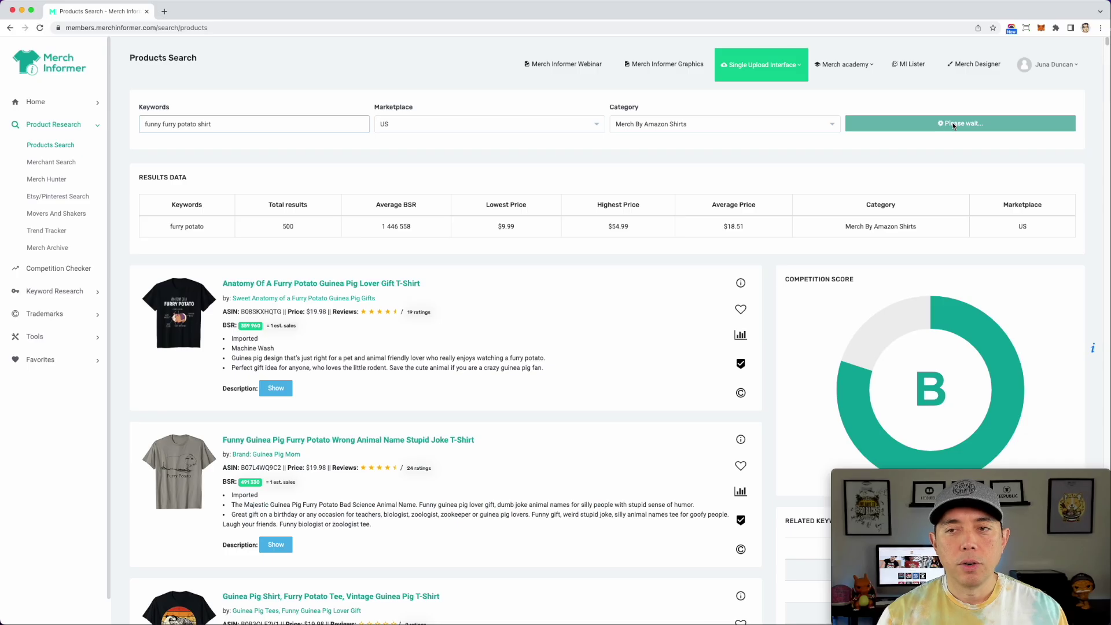
{"action": "left_click", "coordinate": [956, 126]}
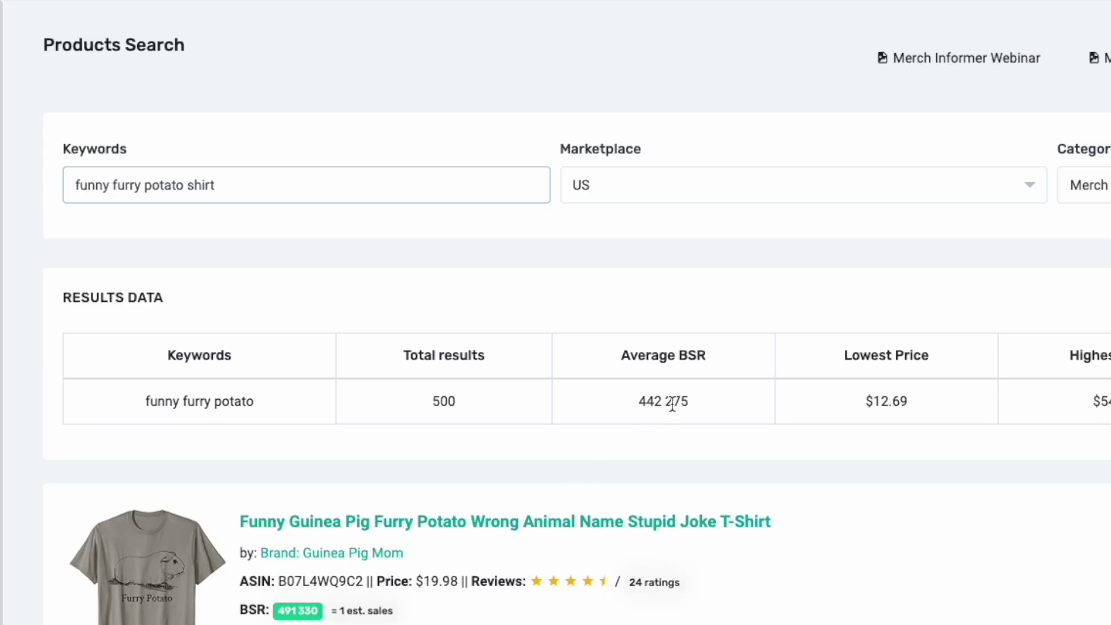
{"action": "left_click_drag", "start_coordinate": [75, 185], "coordinate": [220, 186]}
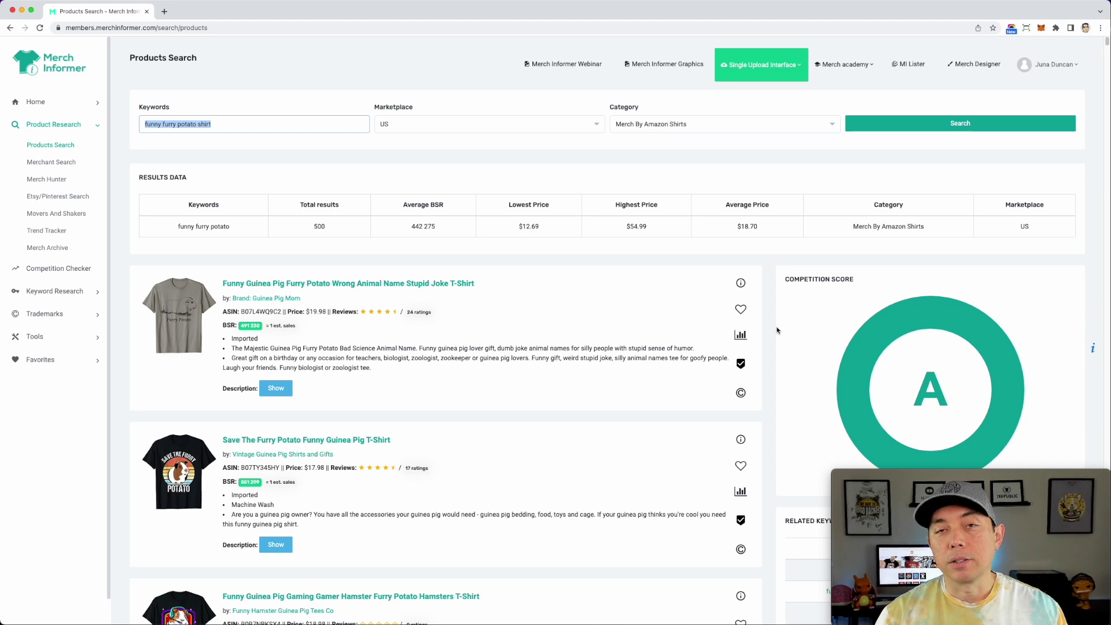
{"action": "scroll", "coordinate": [733, 371], "scroll_direction": "down", "scroll_amount": 1}
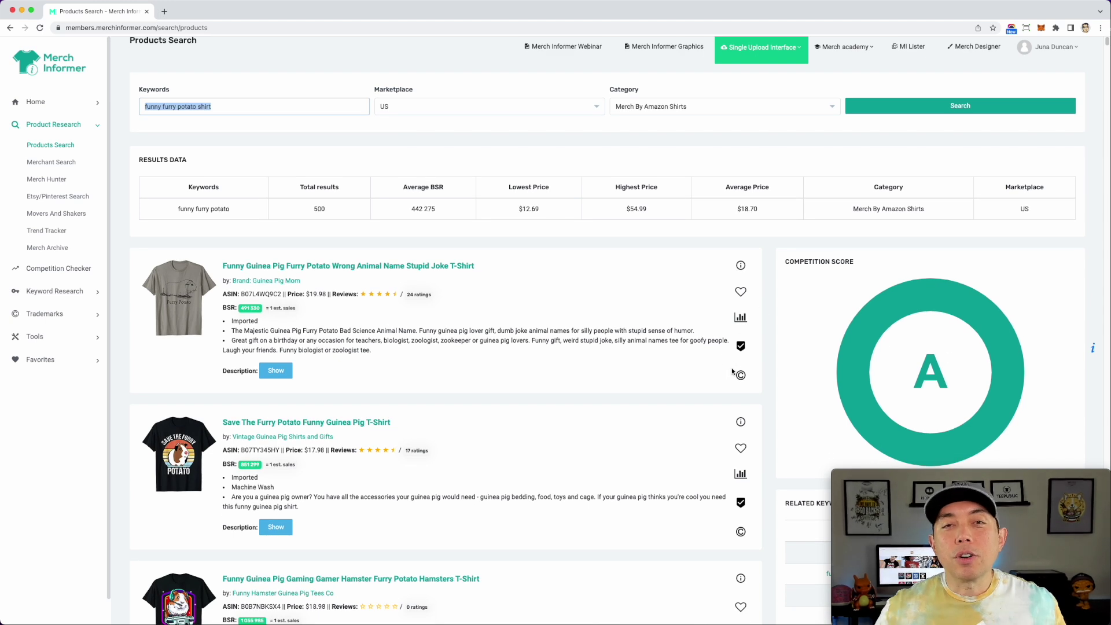